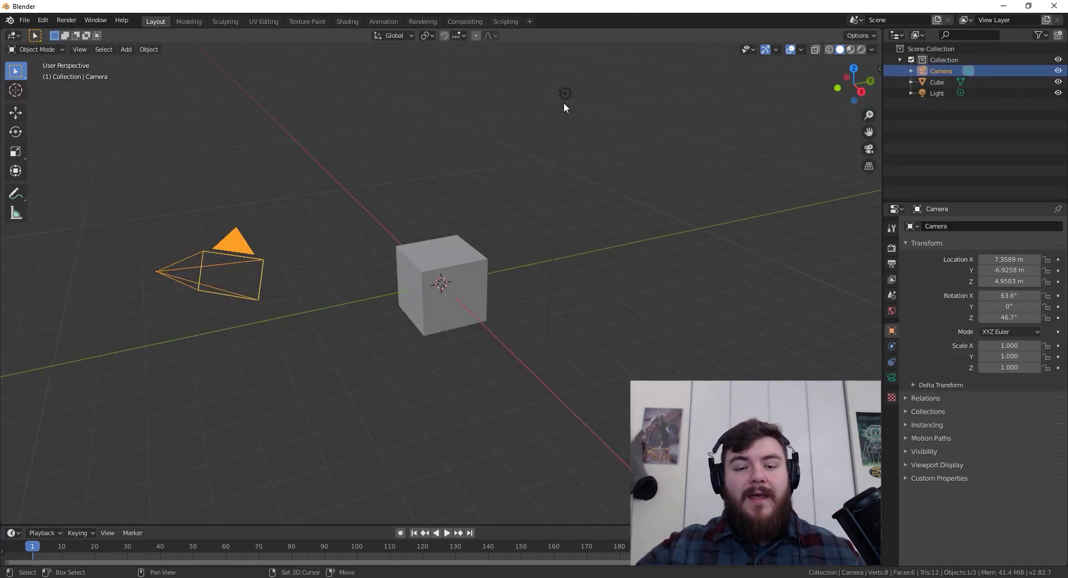
- Delete the default camera and light from the scene
left_click(563, 102, "shift")
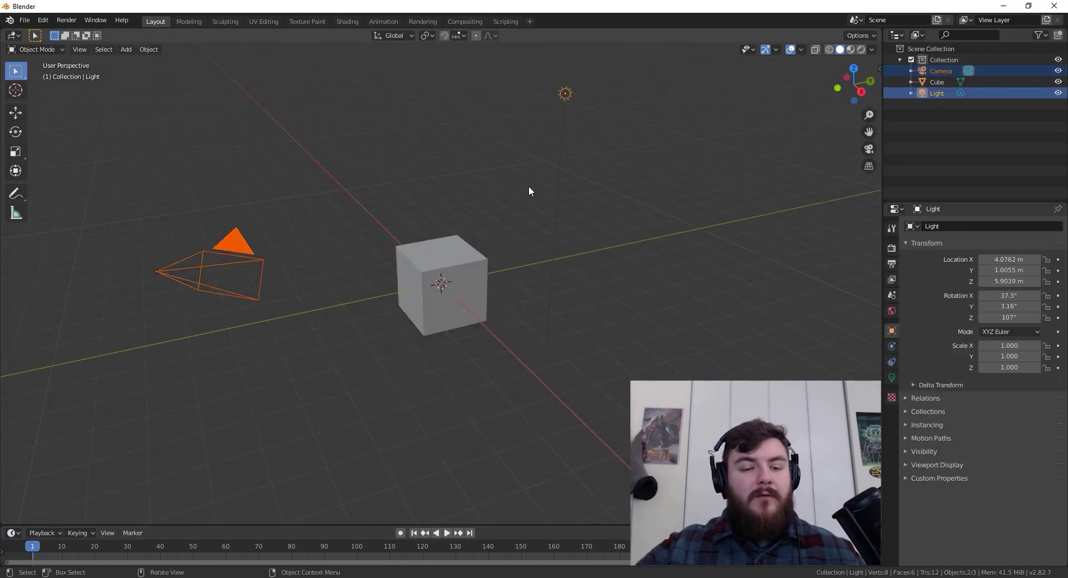
key("x")
left_click(591, 179)
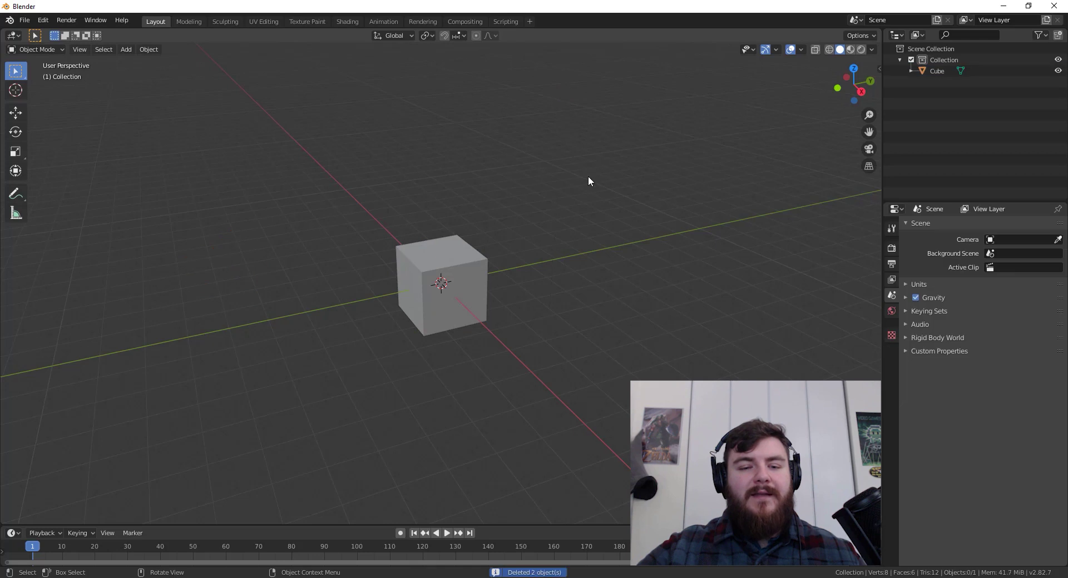
- Rename the default cube as Character_Base
left_click(484, 261)
double_click(970, 70)
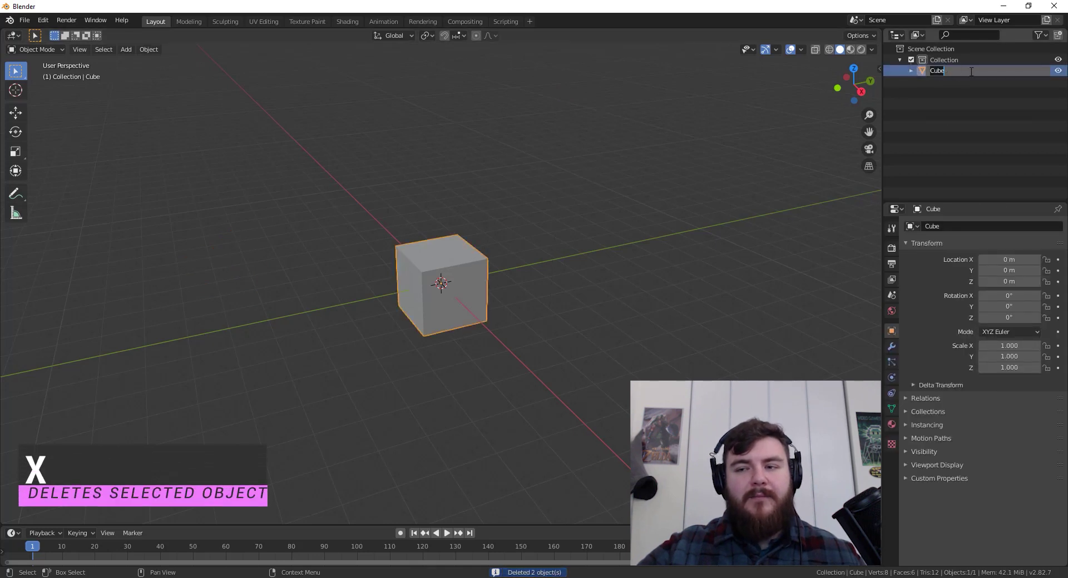
type("Character")
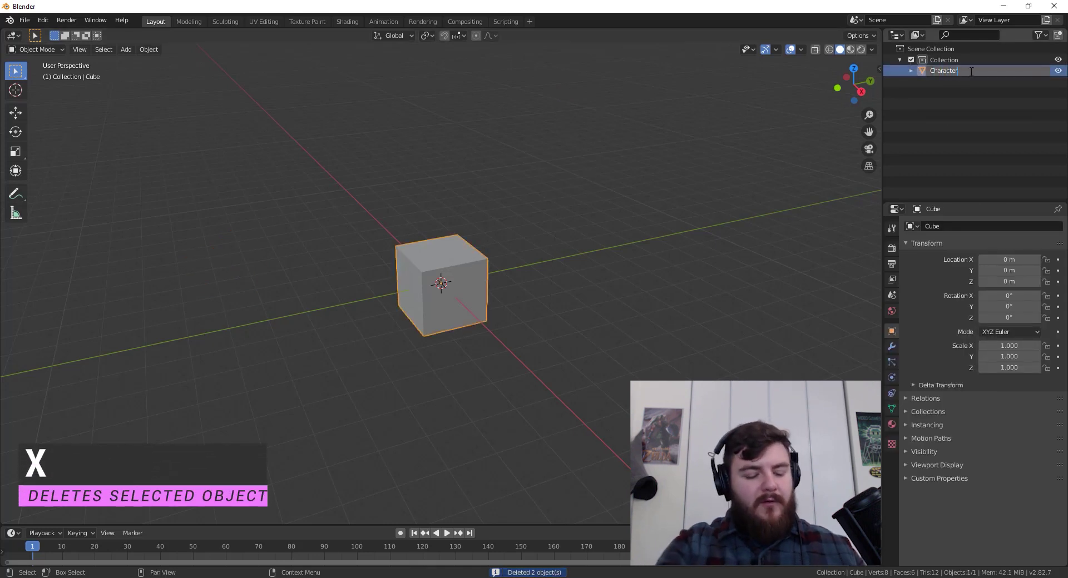
type("_C")
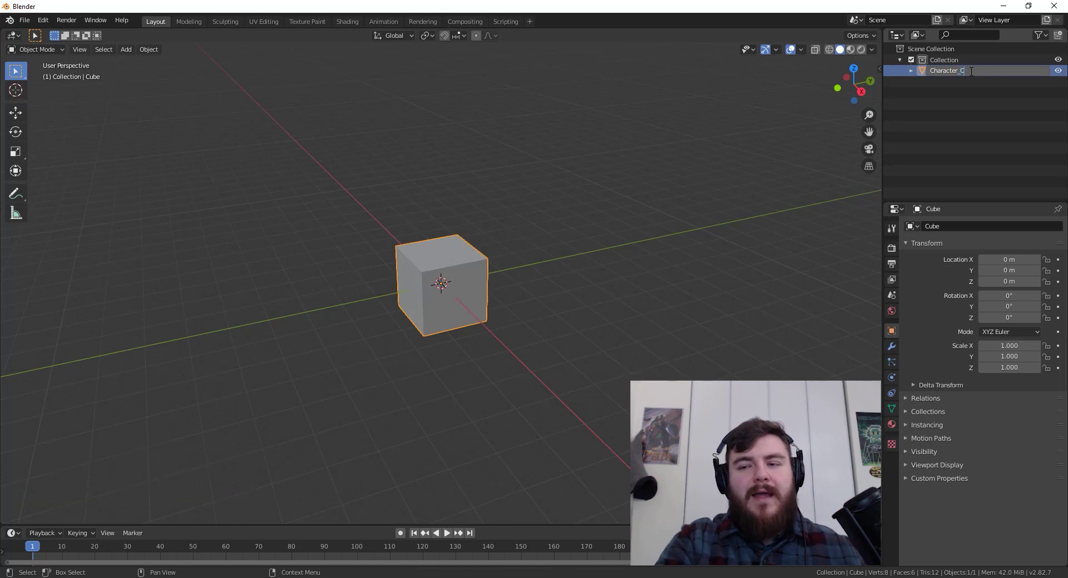
type("ase")
key("Return")
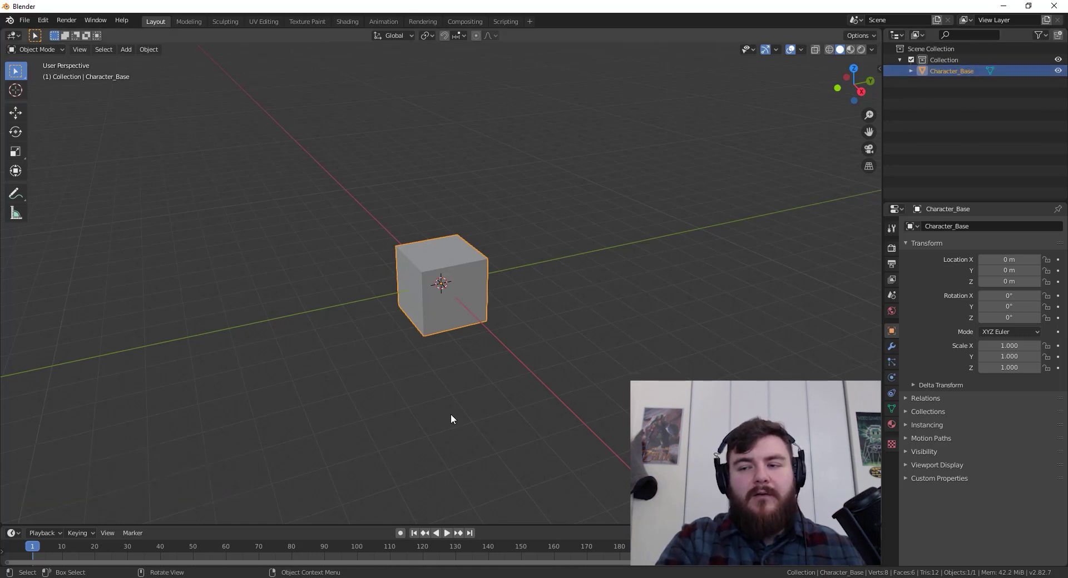
- In the front view, merge all of the cube's vertices into a single vertex at its center
key("KP_1")
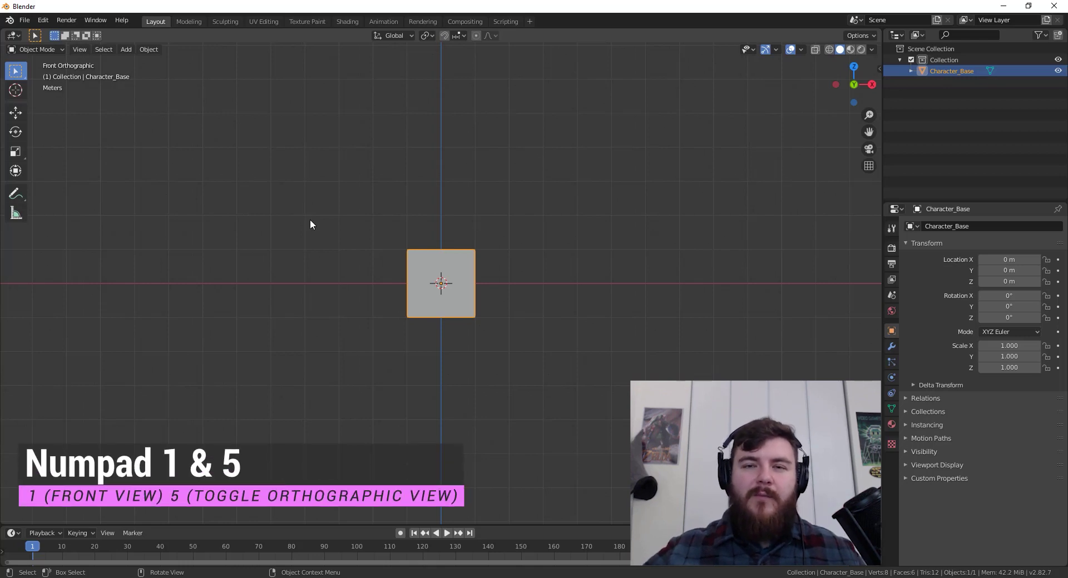
key("Tab")
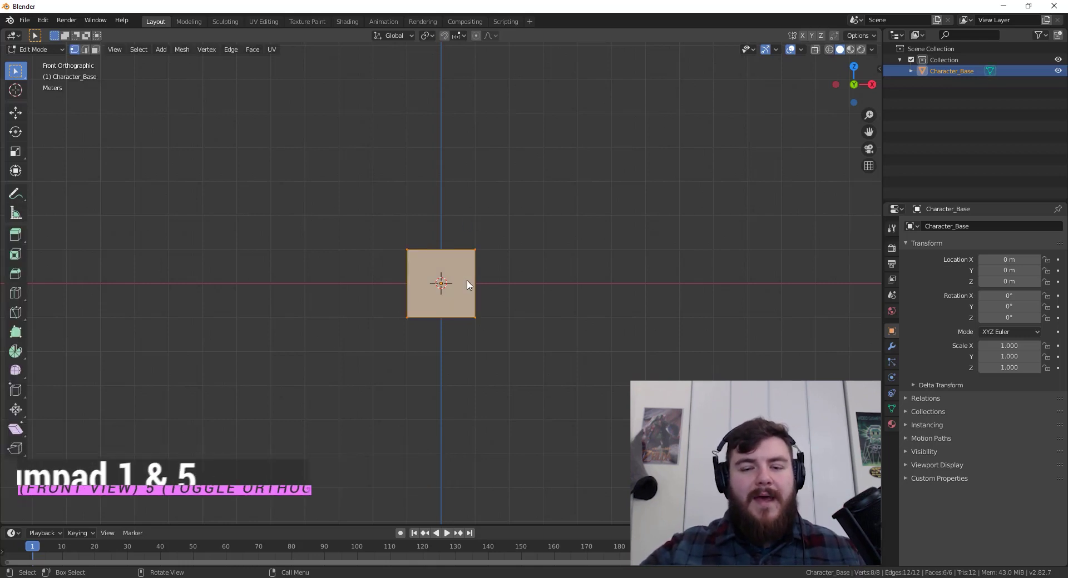
key("m")
left_click(466, 281)
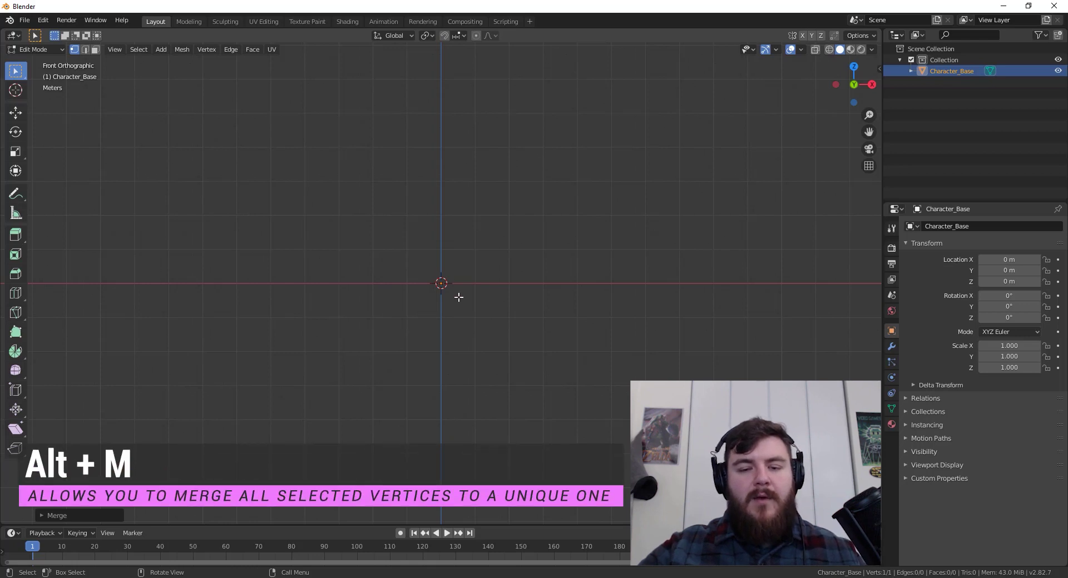
scroll(459, 295, "up", 3)
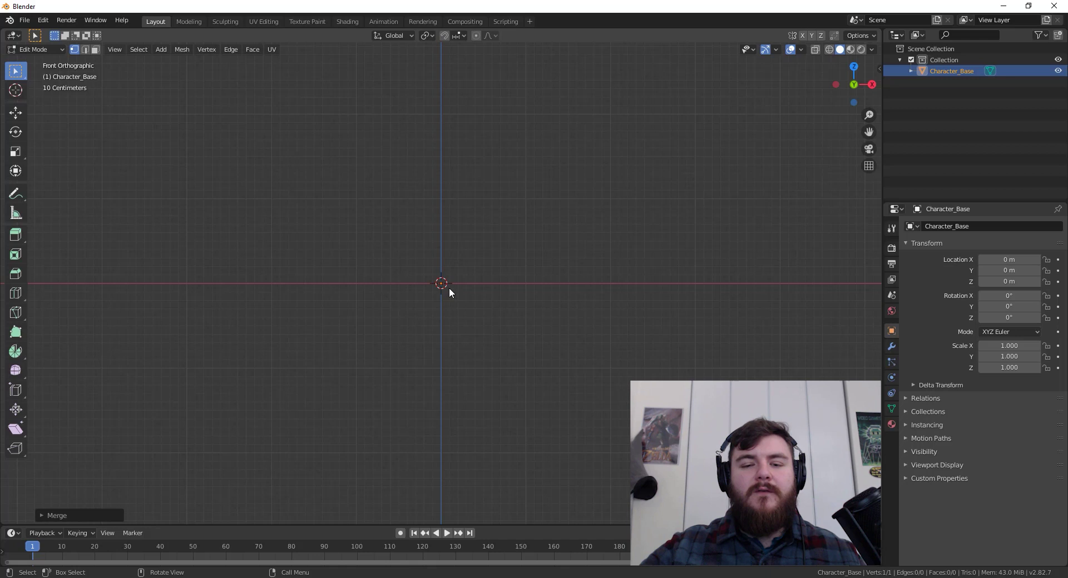
- Add Mirror, Skin and Subdivision Surface modifiers to Character_Base, in that order, keeping the mirror on the X axis
left_click(891, 346)
left_click(928, 226)
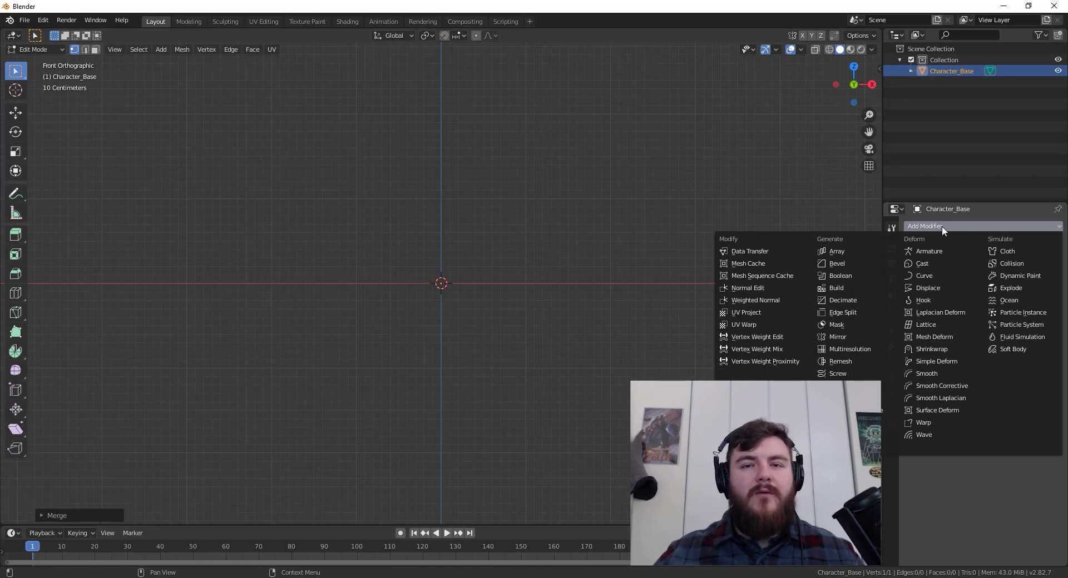
left_click(876, 338)
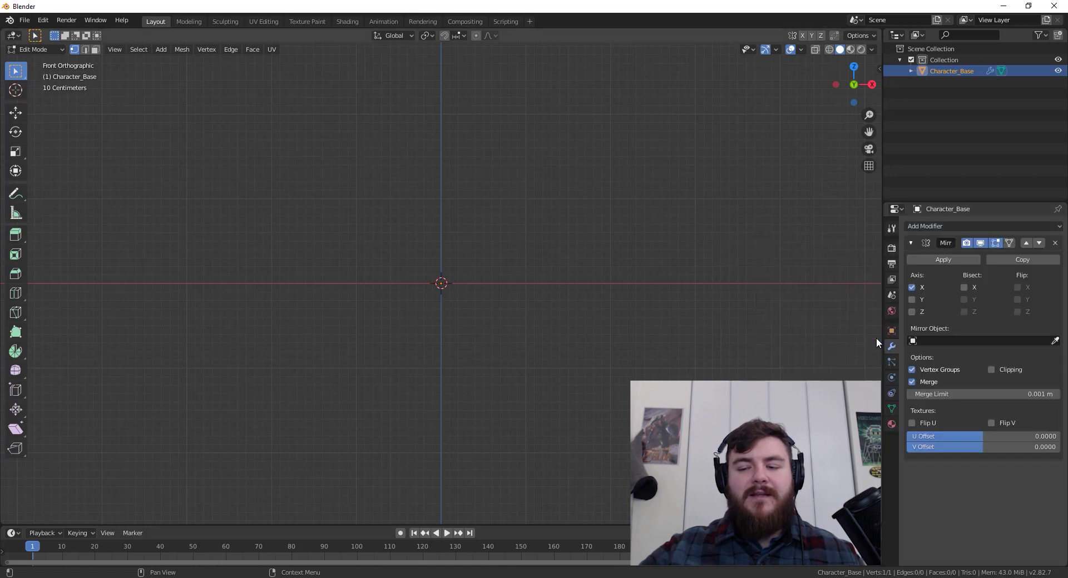
left_click(970, 225)
left_click(840, 386)
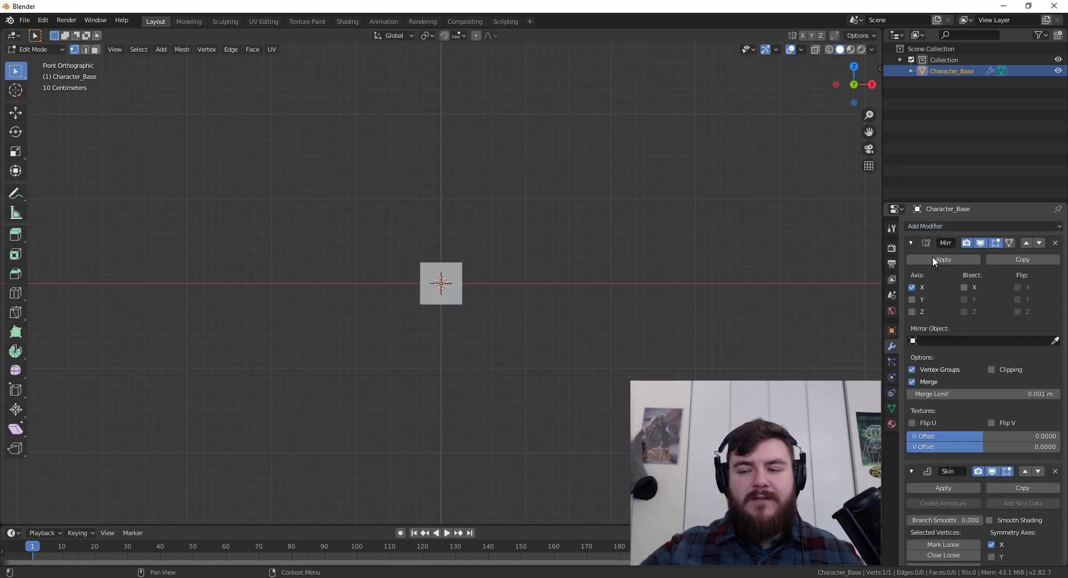
left_click(970, 225)
left_click(884, 411)
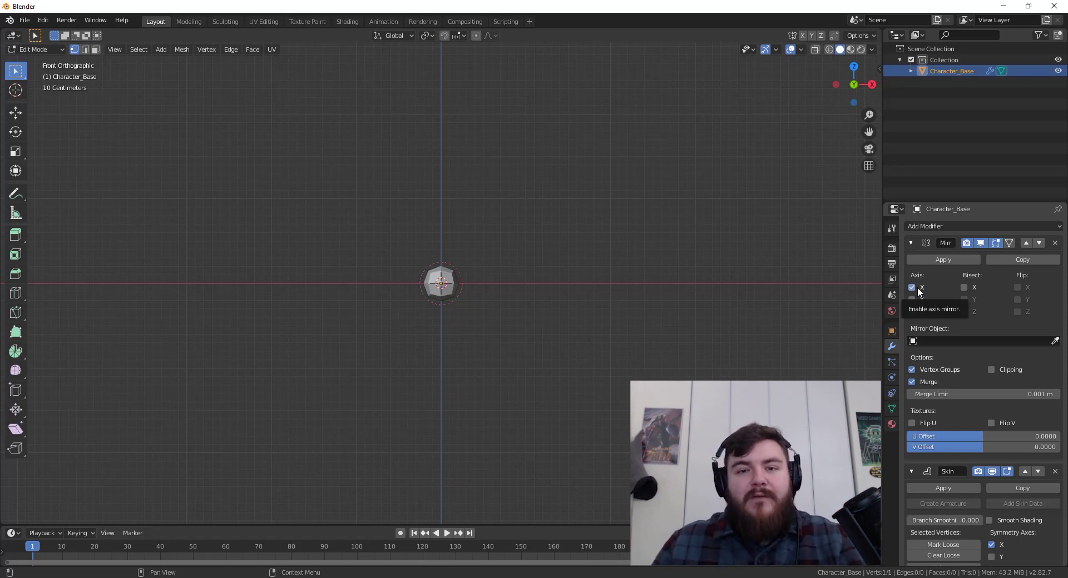
left_click(911, 242)
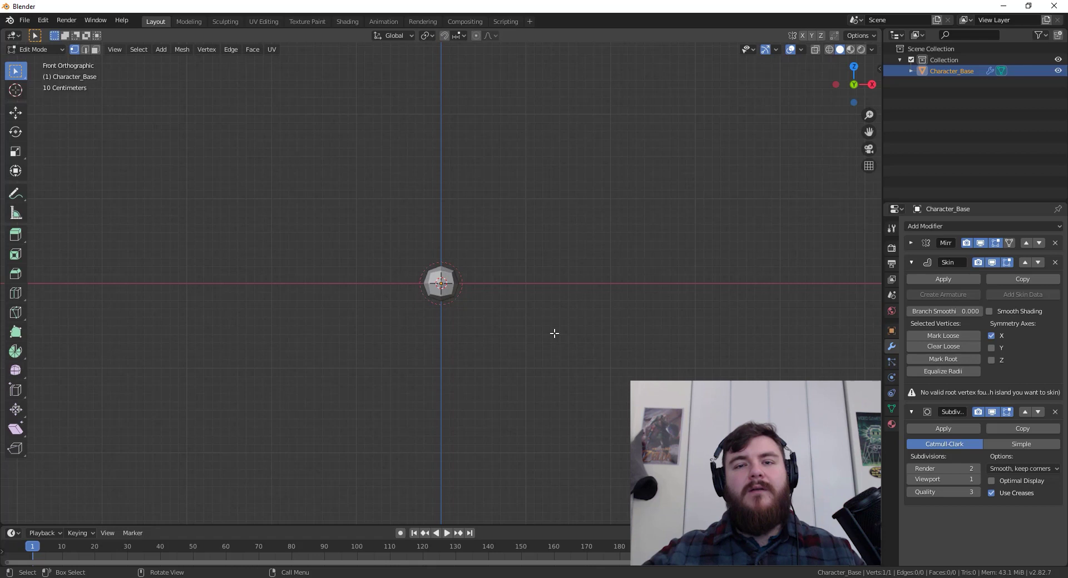
- Return to Object Mode and add Reference Image.jpeg to the scene as a reference image in the front view
key("Tab")
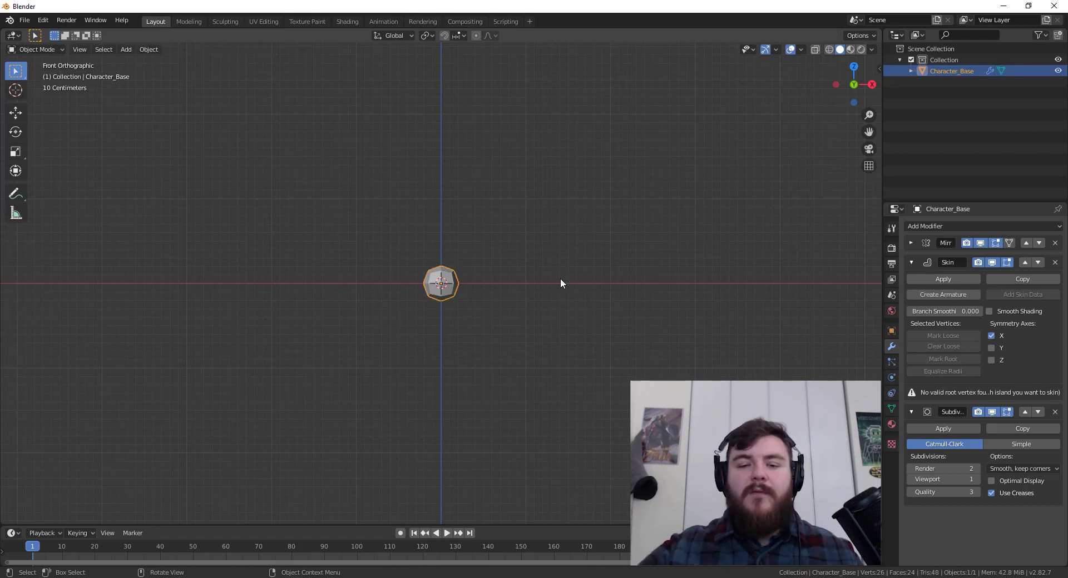
key("shift+a")
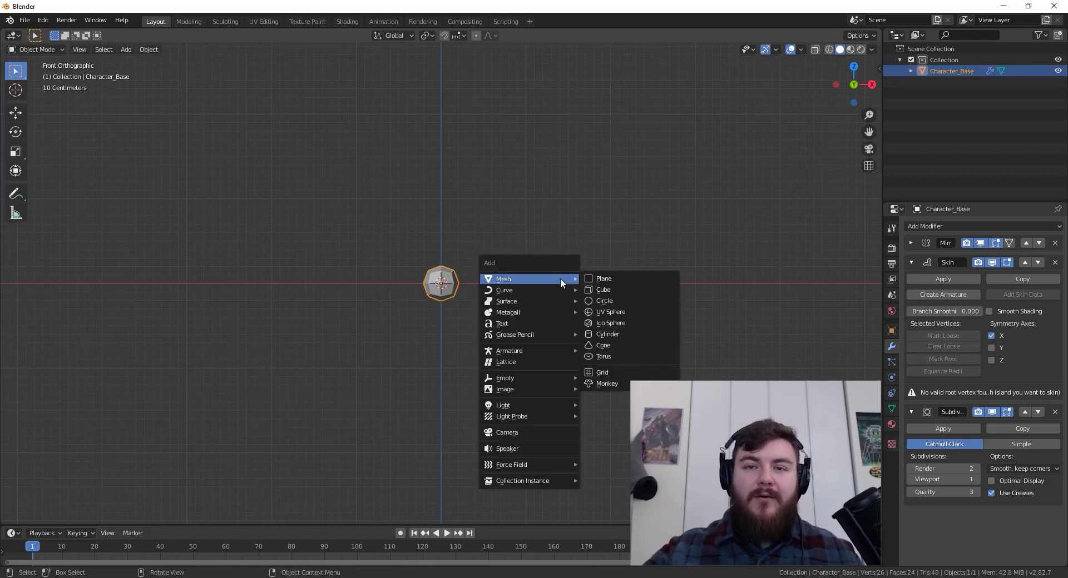
mouse_move(549, 388)
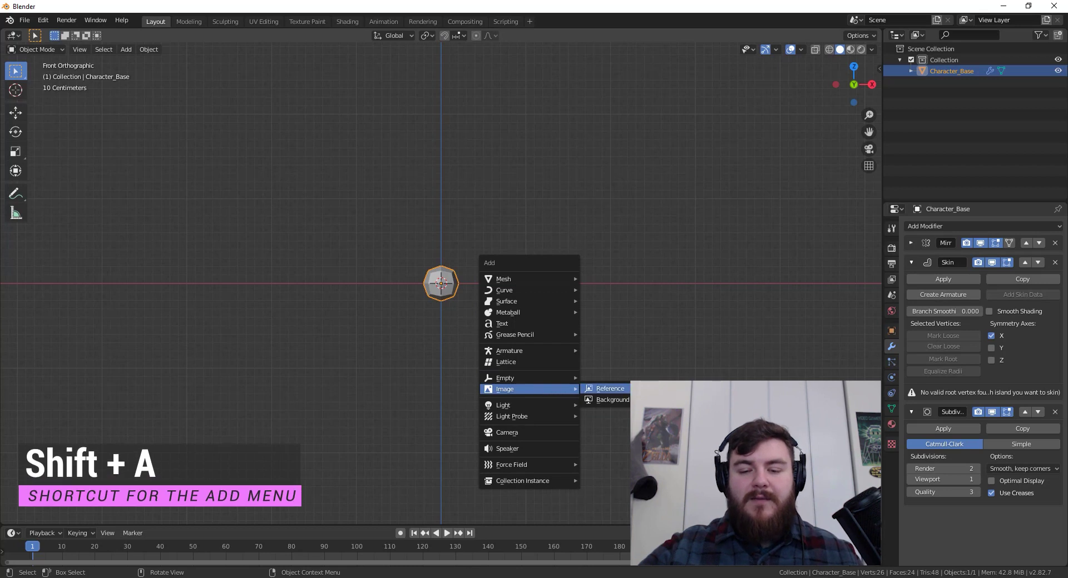
left_click(607, 388)
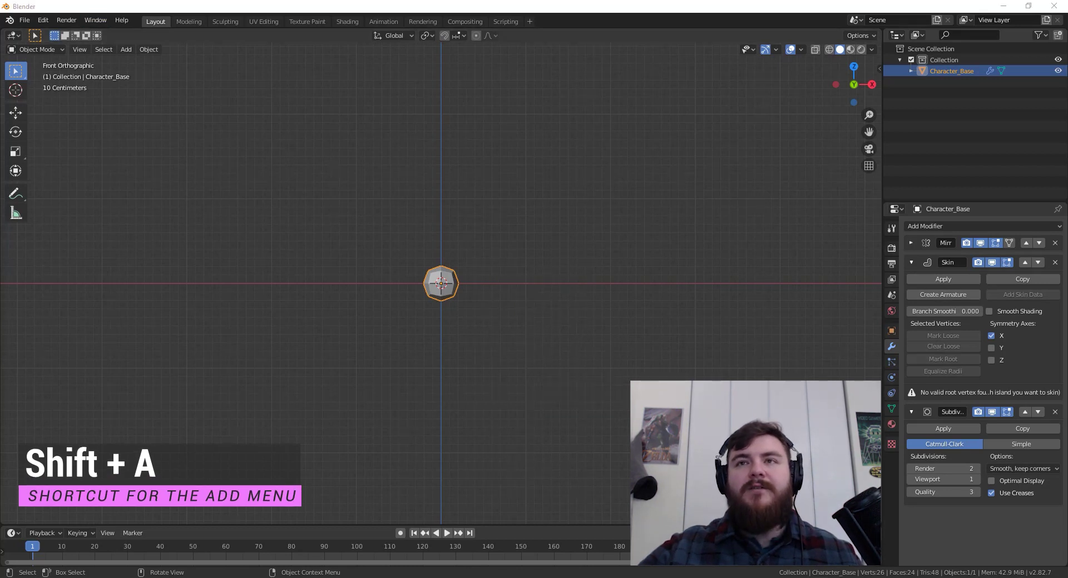
key("Return")
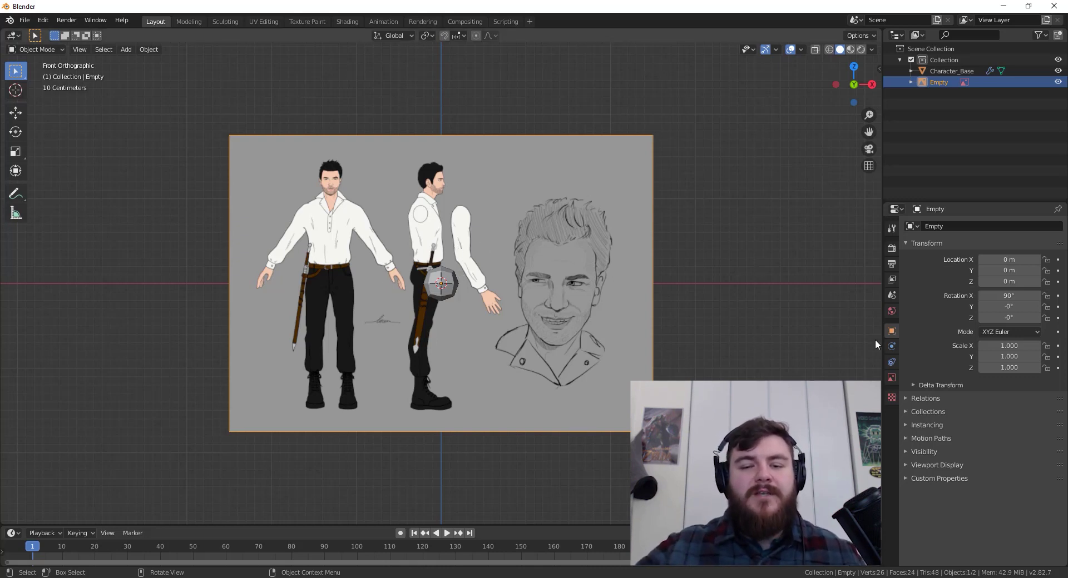
- Set the reference image's X and Y offsets to 0
left_click(891, 378)
left_click(1023, 294)
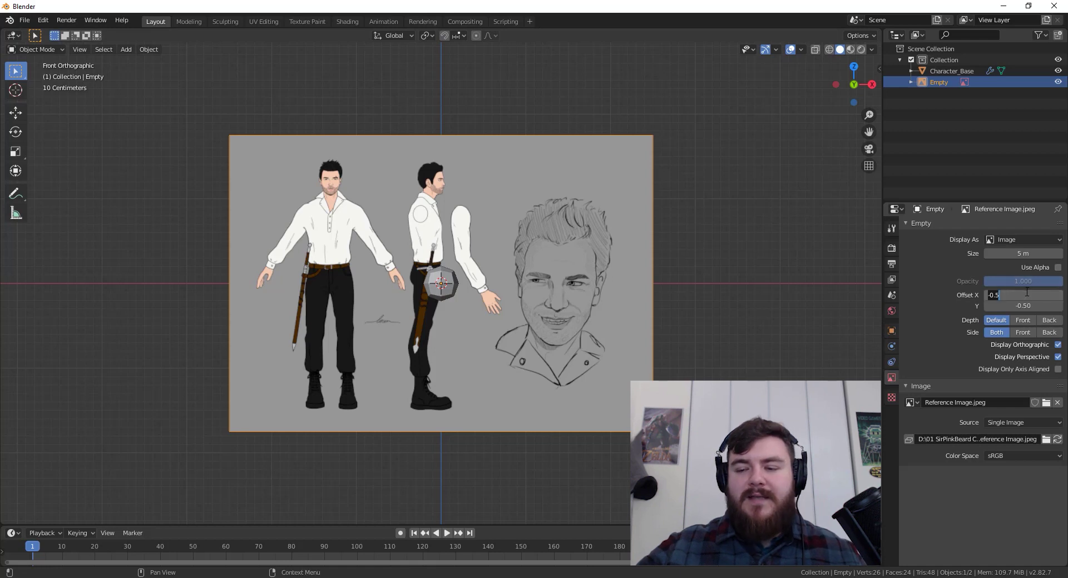
type("0")
key("Return")
left_click(1022, 306)
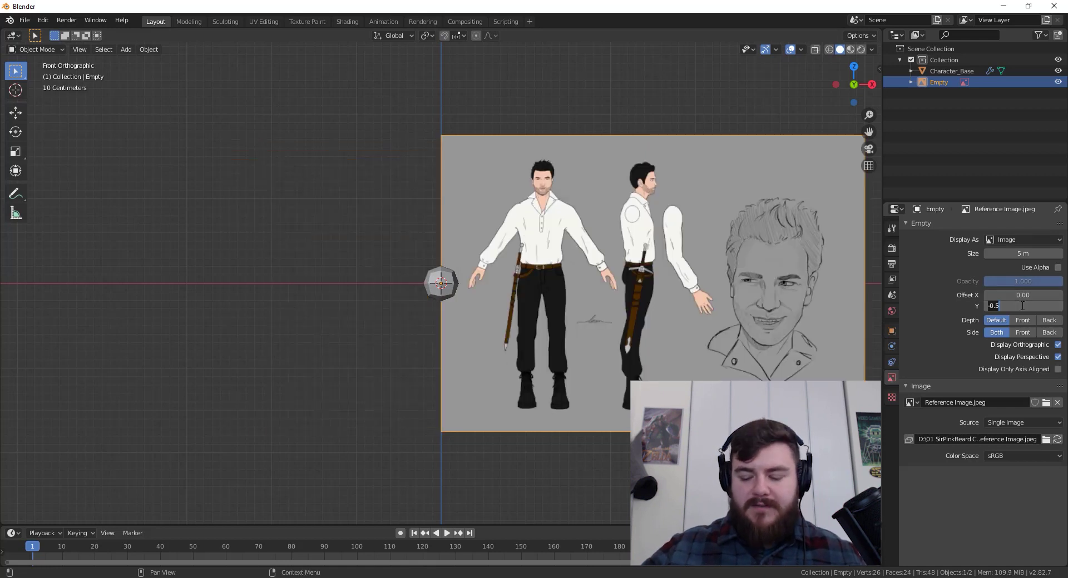
type("0")
key("Return")
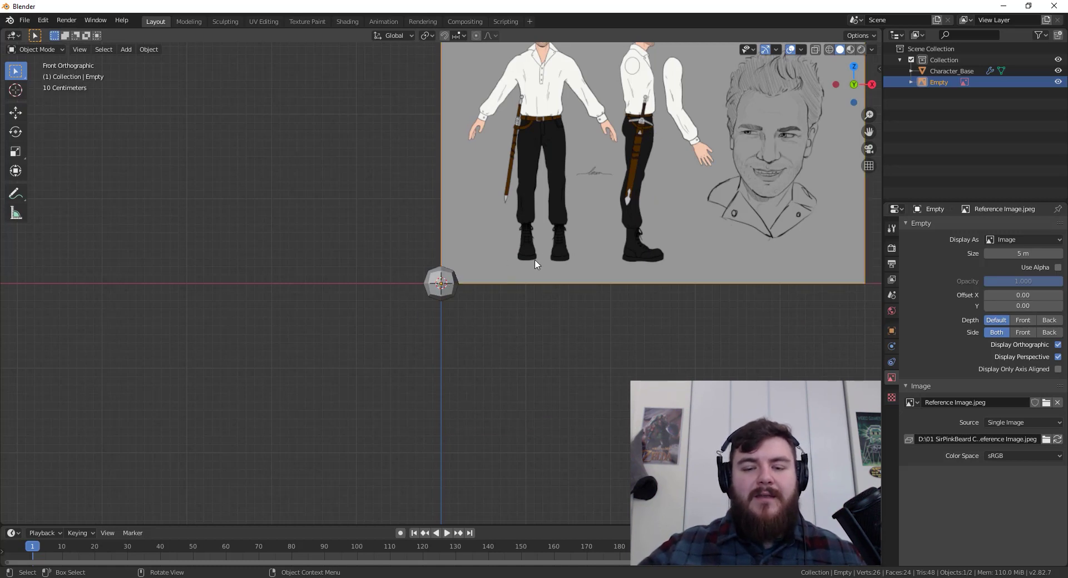
- Set the reference image's size to 10 m
scroll(538, 258, "down", 3)
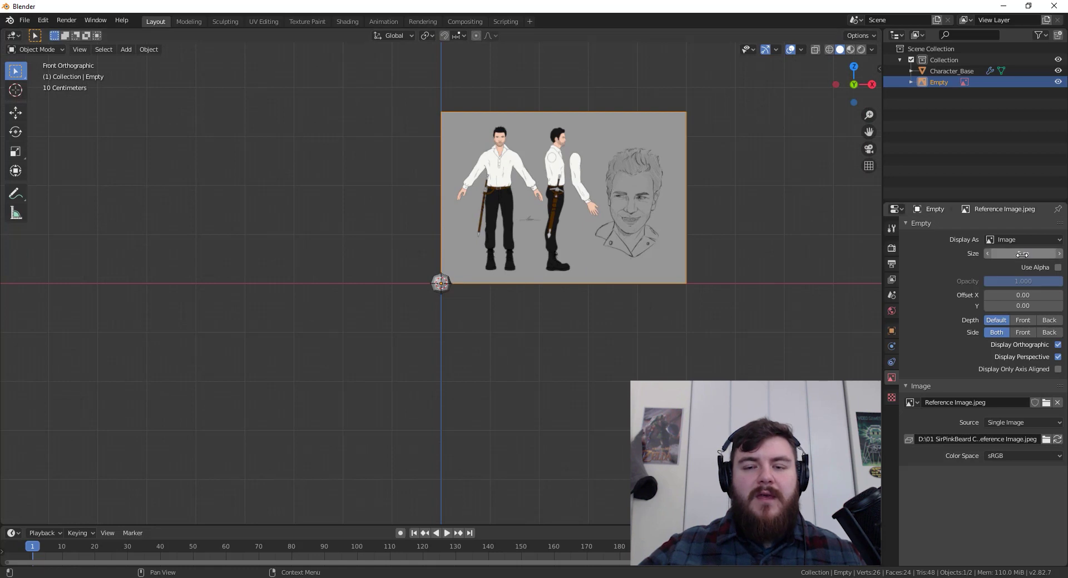
left_click(998, 254)
type("10")
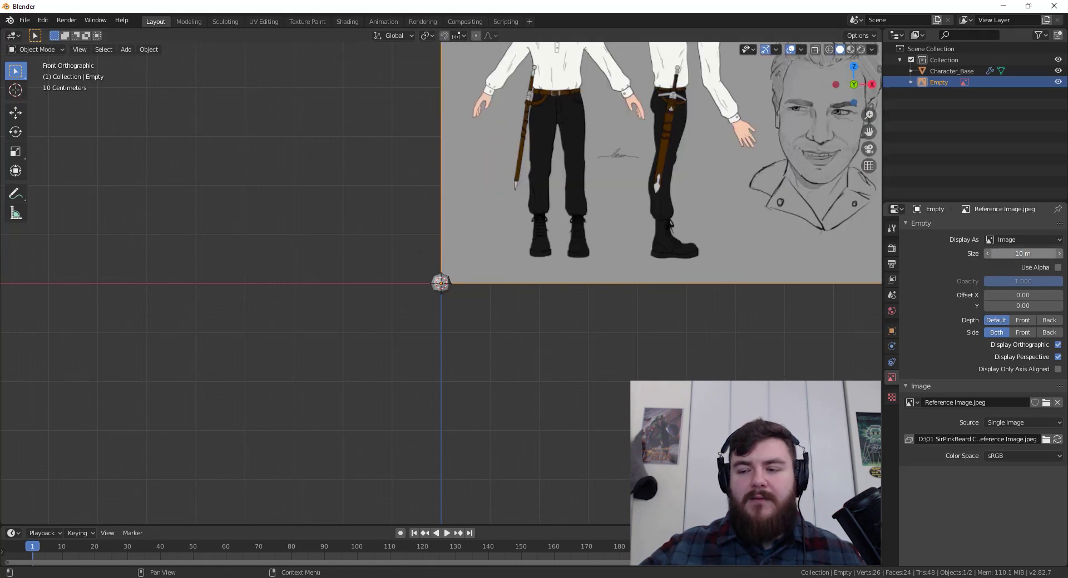
- Move the reference image about -2.4 m in X and -0.72 m in Z so the front figure's feet are centered on the origin
scroll(834, 267, "down", 4)
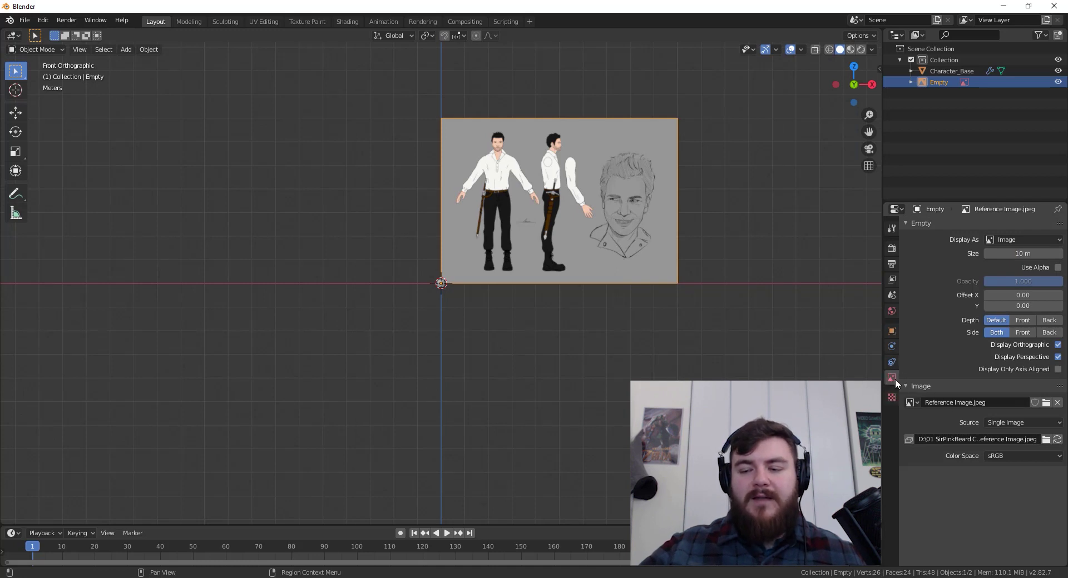
scroll(484, 317, "up", 5)
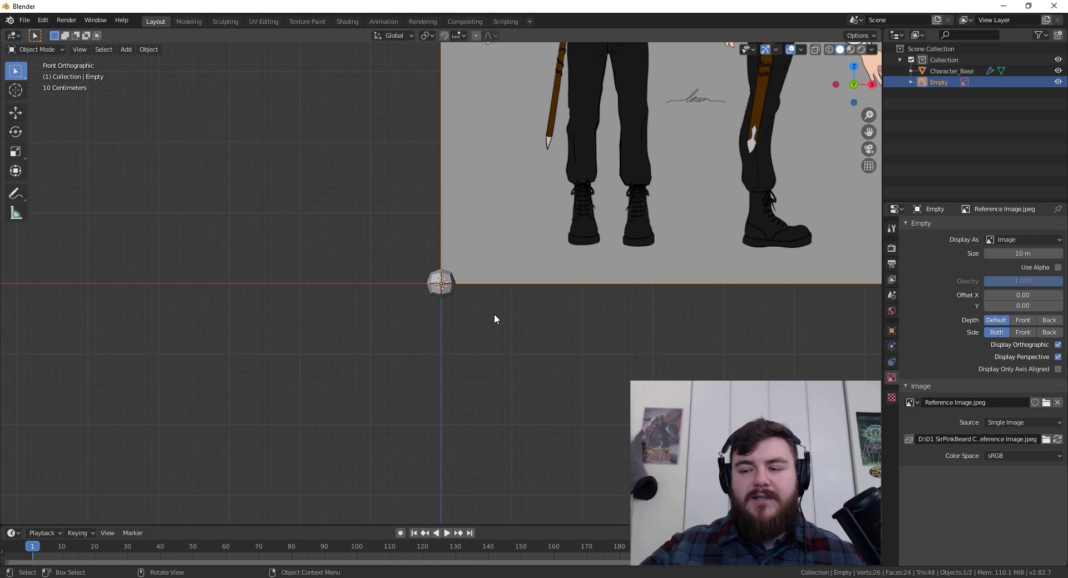
key("g")
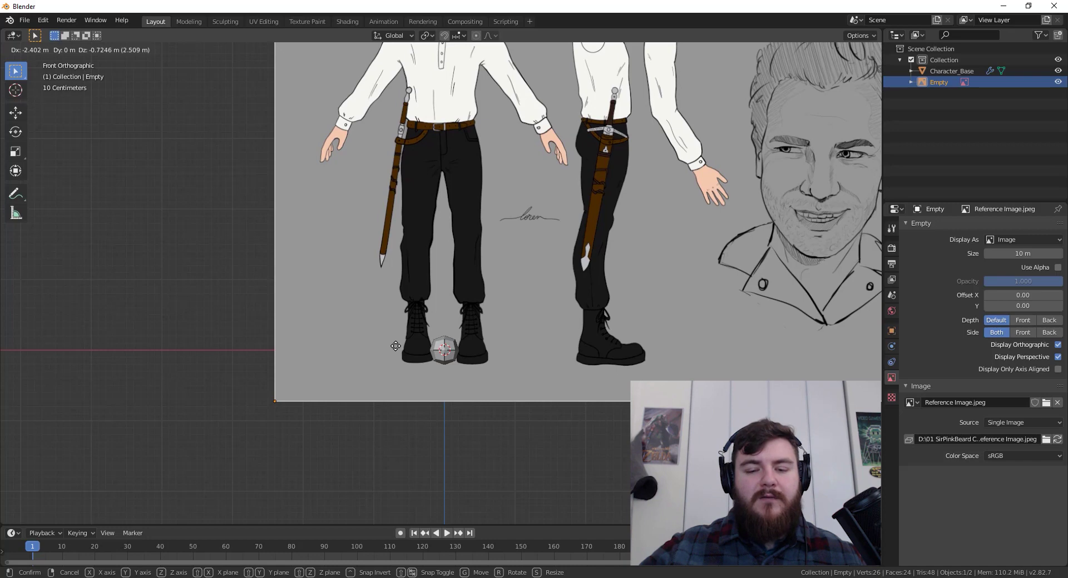
left_click(395, 346)
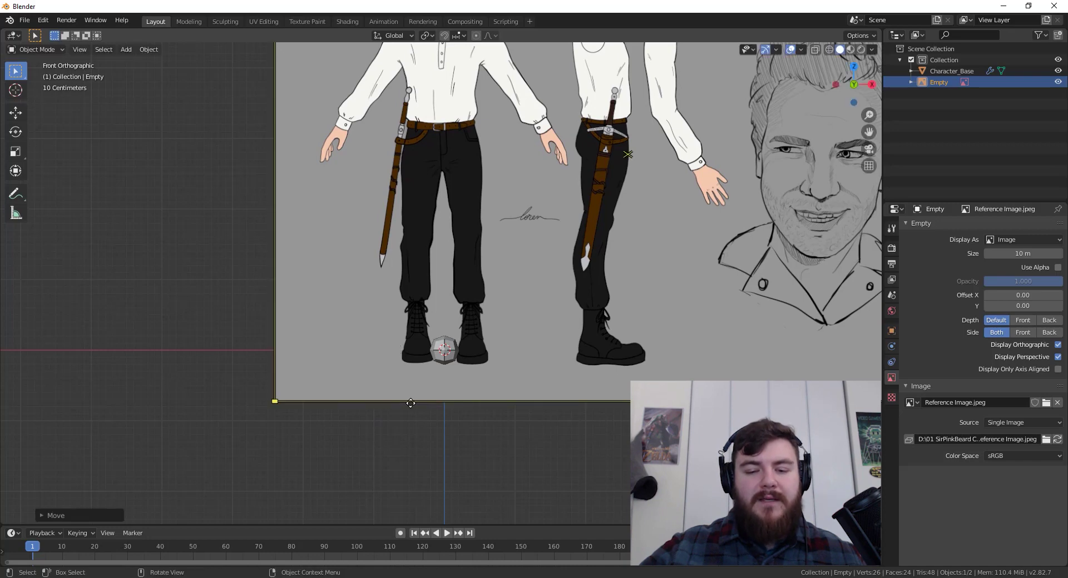
- Duplicate the reference image in place and rotate the copy -90° around the global Z axis in the right view
scroll(462, 318, "down", 3)
middle_click_drag(452, 338, 458, 426, "shift")
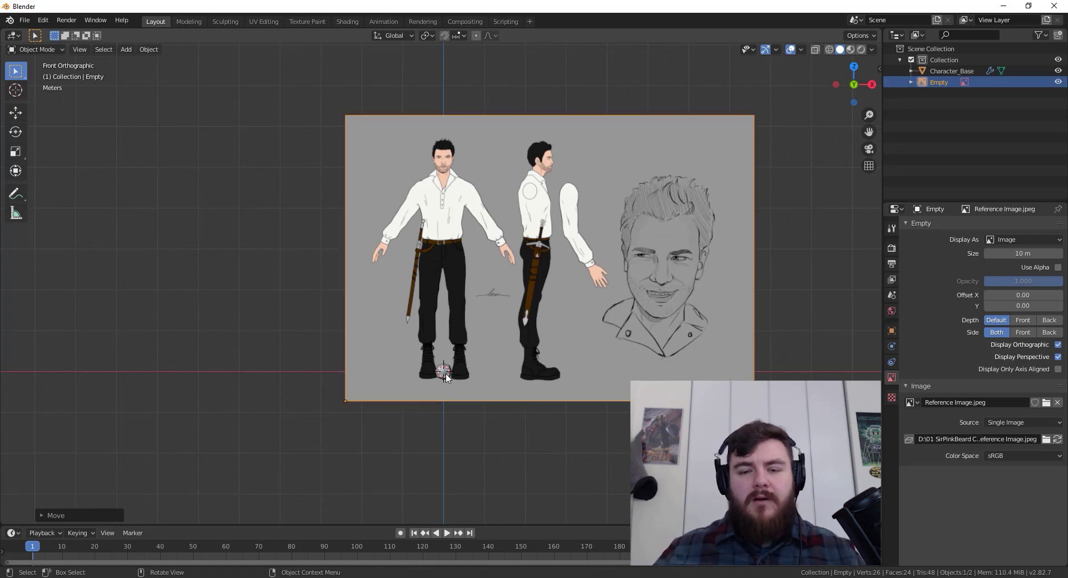
key("shift+d")
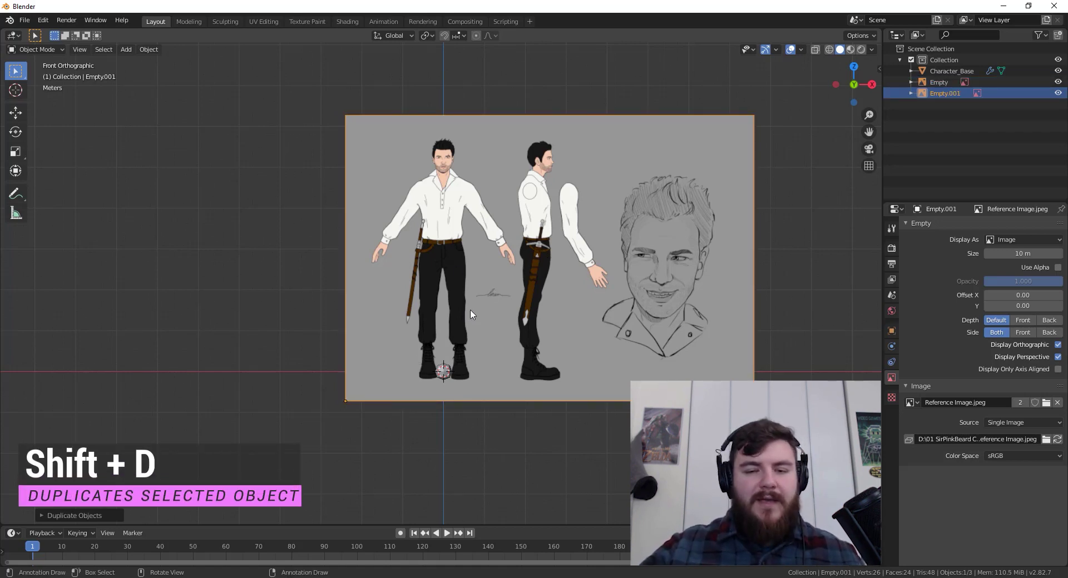
key("KP_3")
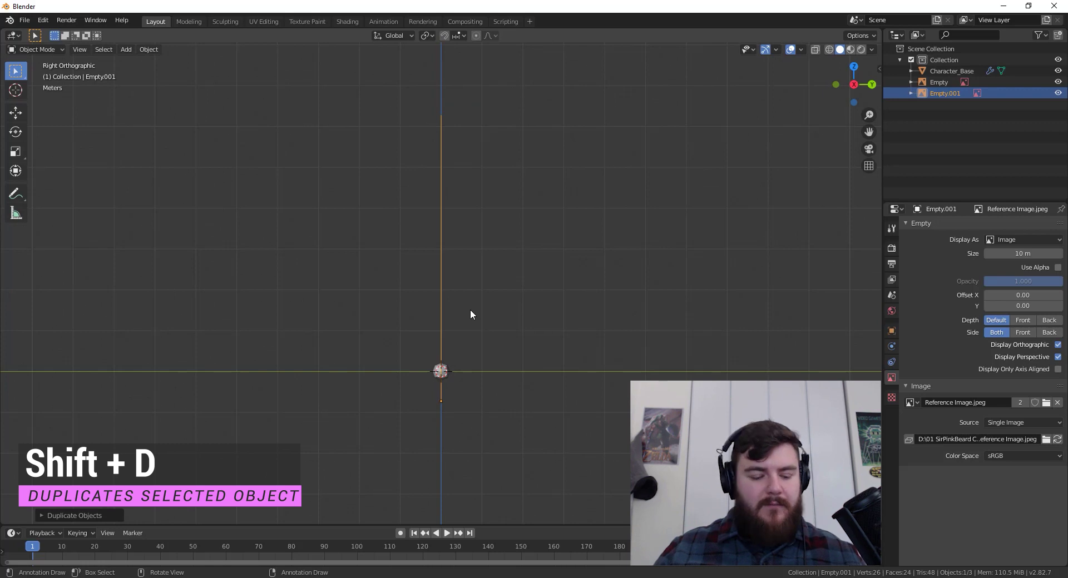
key("r")
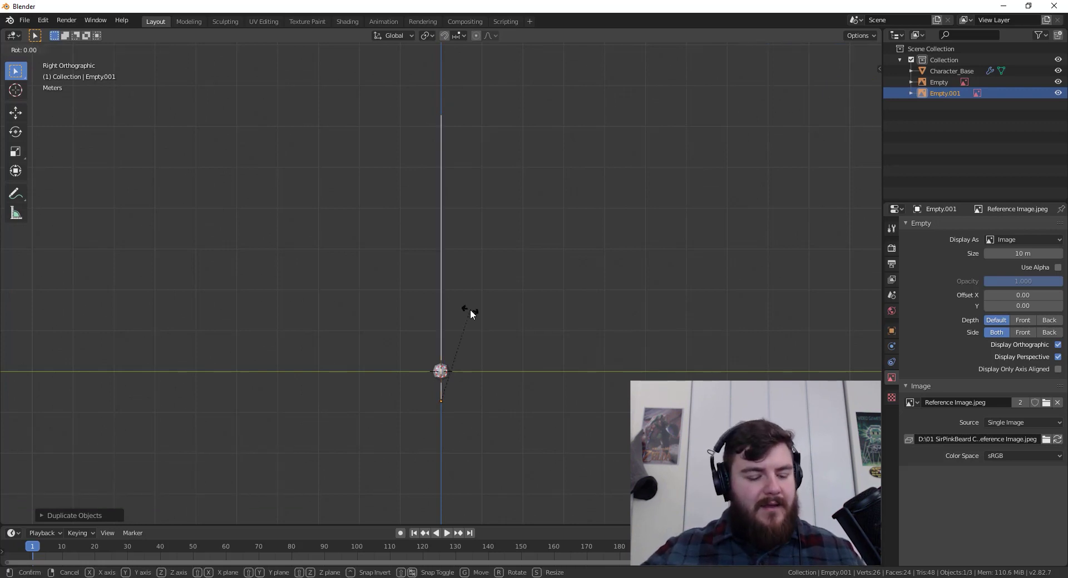
type("z")
type("-90")
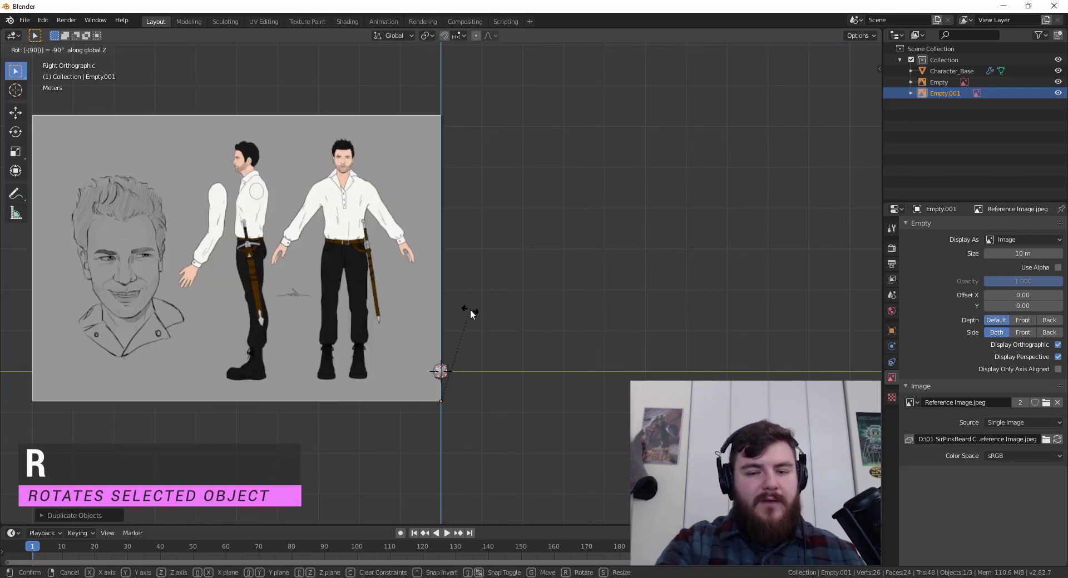
key("Return")
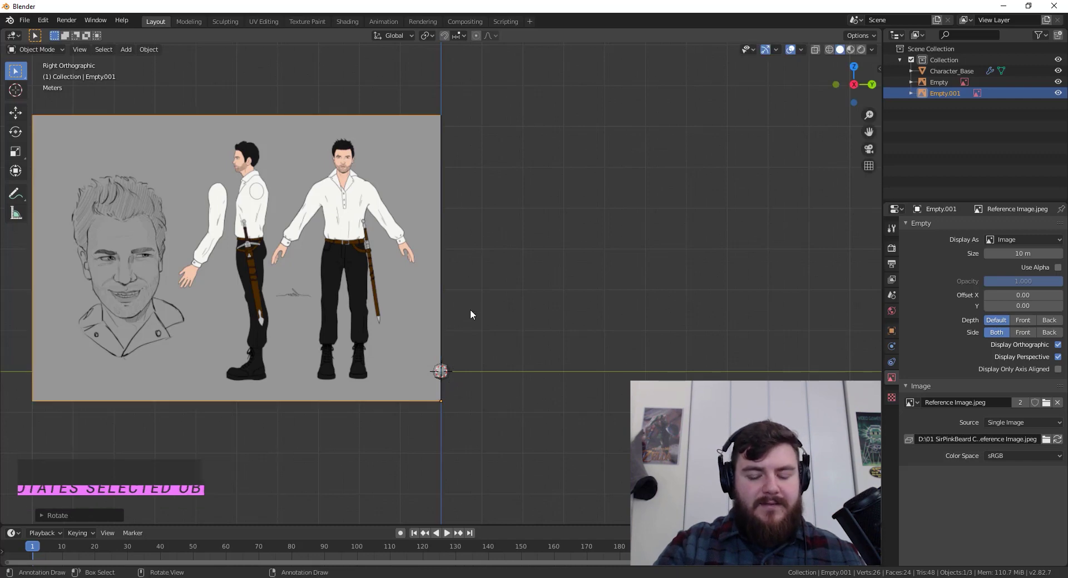
- Move the side reference image about 4.5 m along the global Y axis so the side figure is centered on the origin
key("KP_1")
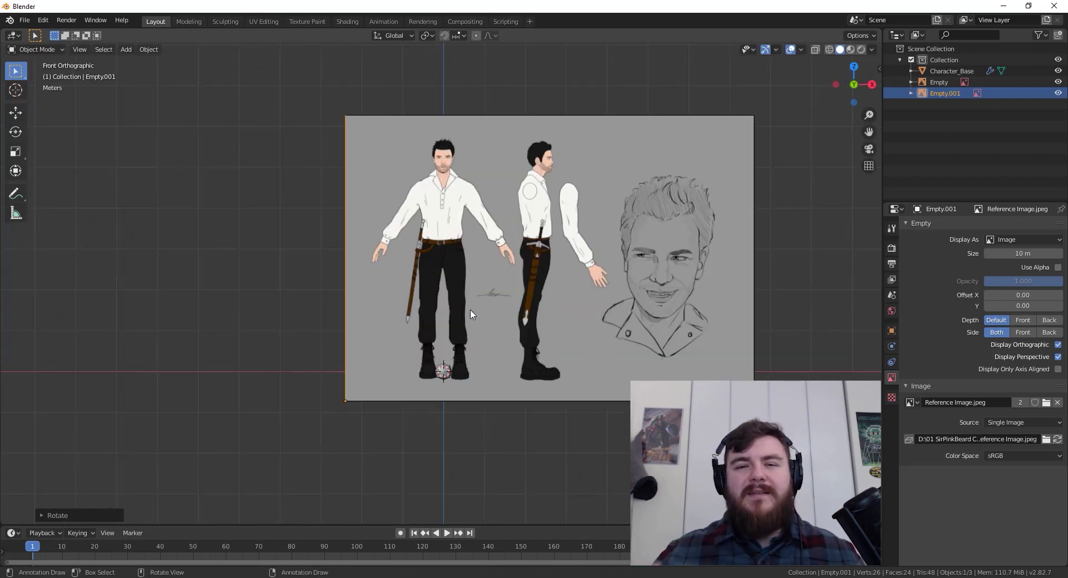
key("KP_3")
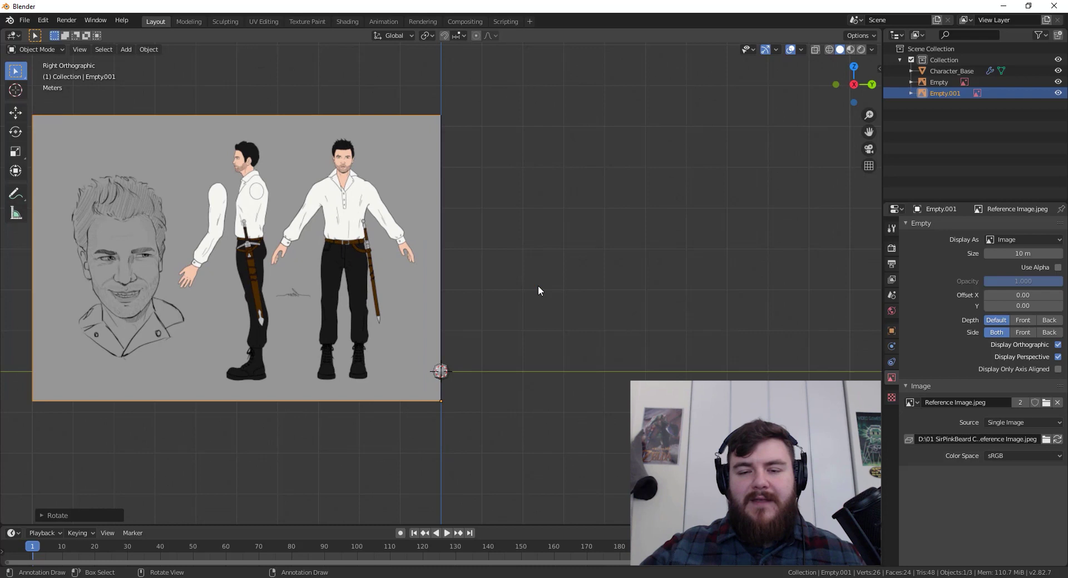
key("g")
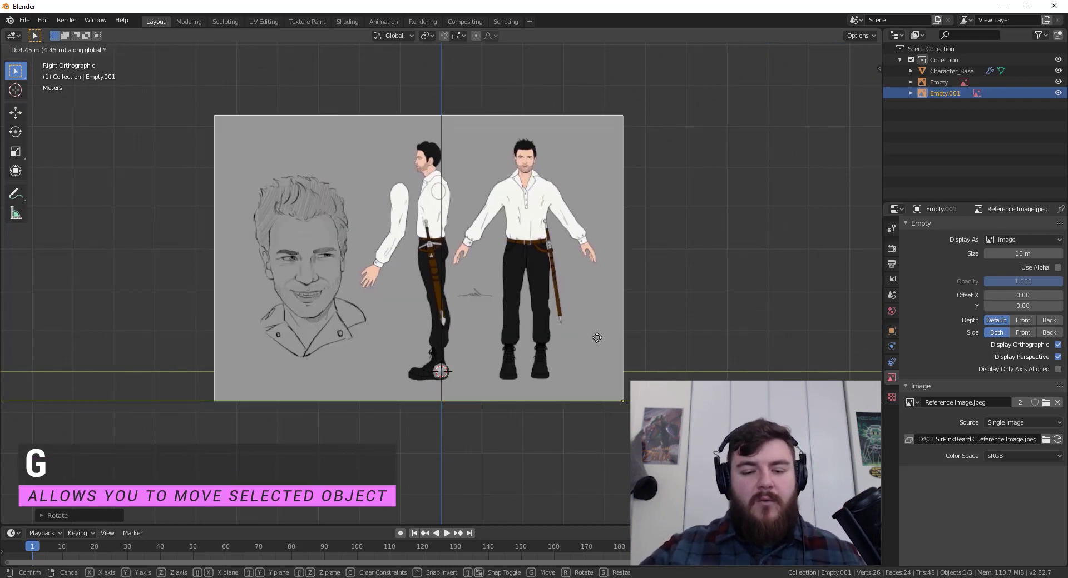
left_click(599, 339)
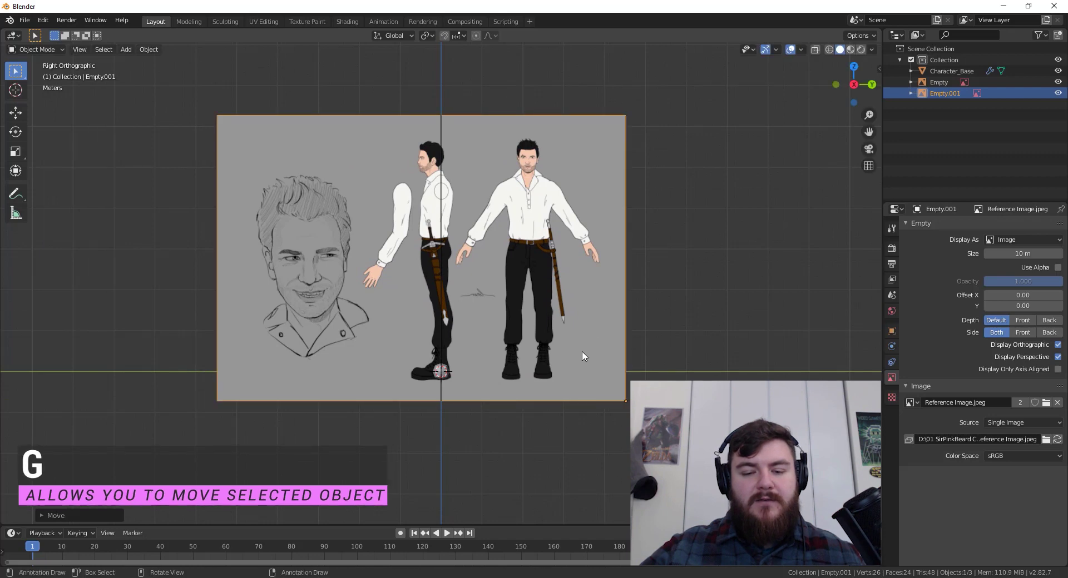
- Move the front reference image back about 4.7 m along the global Y axis, behind the origin
middle_click_drag(443, 316, 502, 347)
left_click(502, 347)
key("g")
key("y")
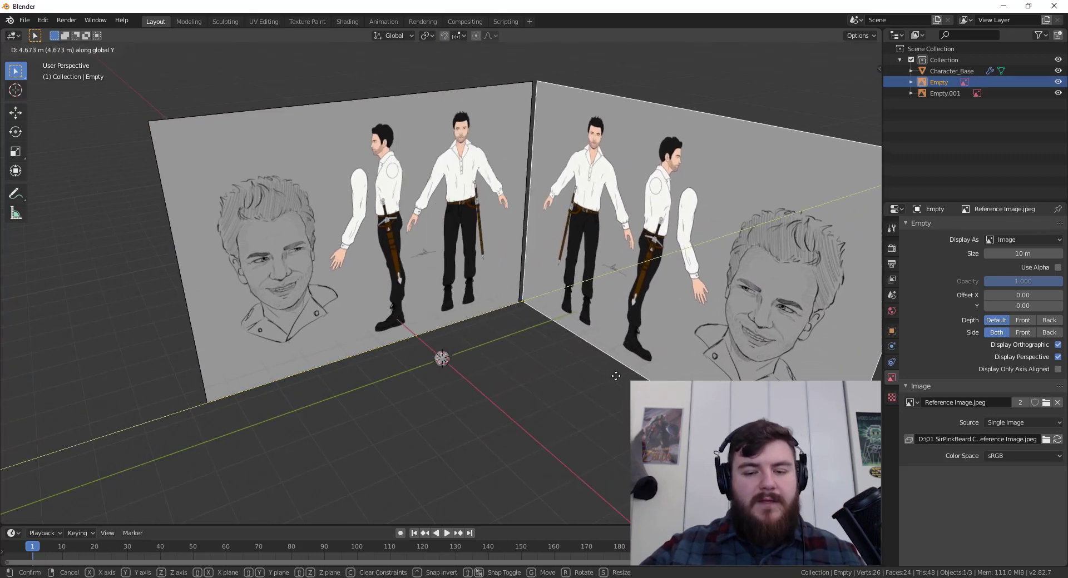
left_click(609, 378)
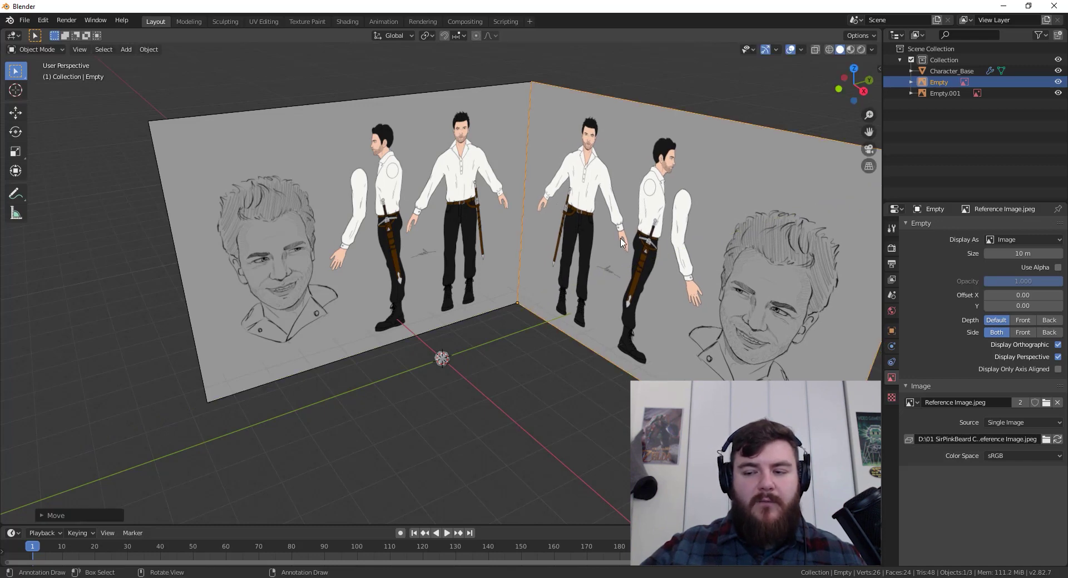
- Set the front reference image's depth to Back and its visible side to Front
middle_click_drag(623, 245, 644, 266)
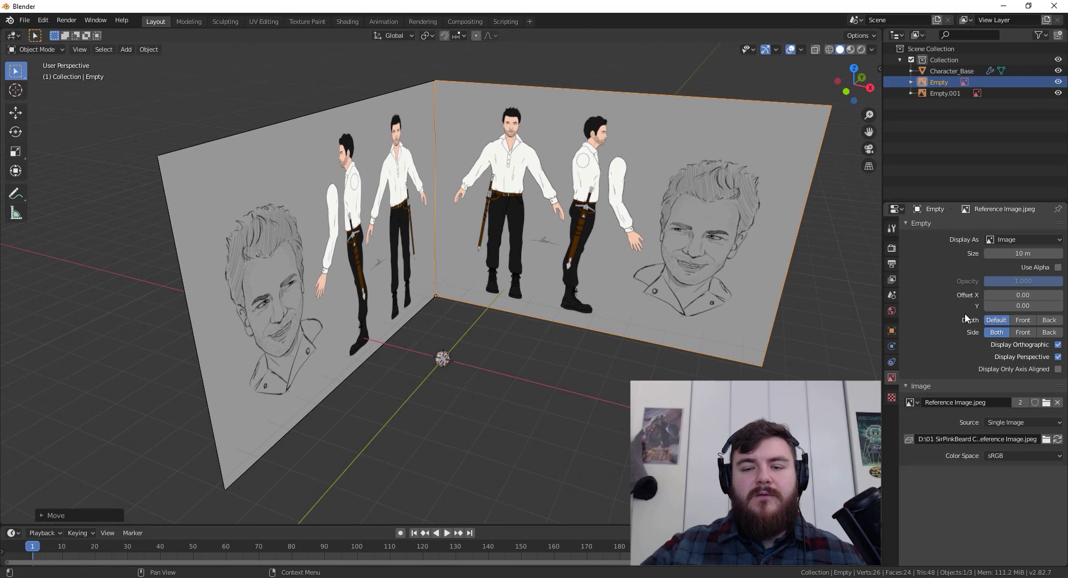
left_click(1048, 320)
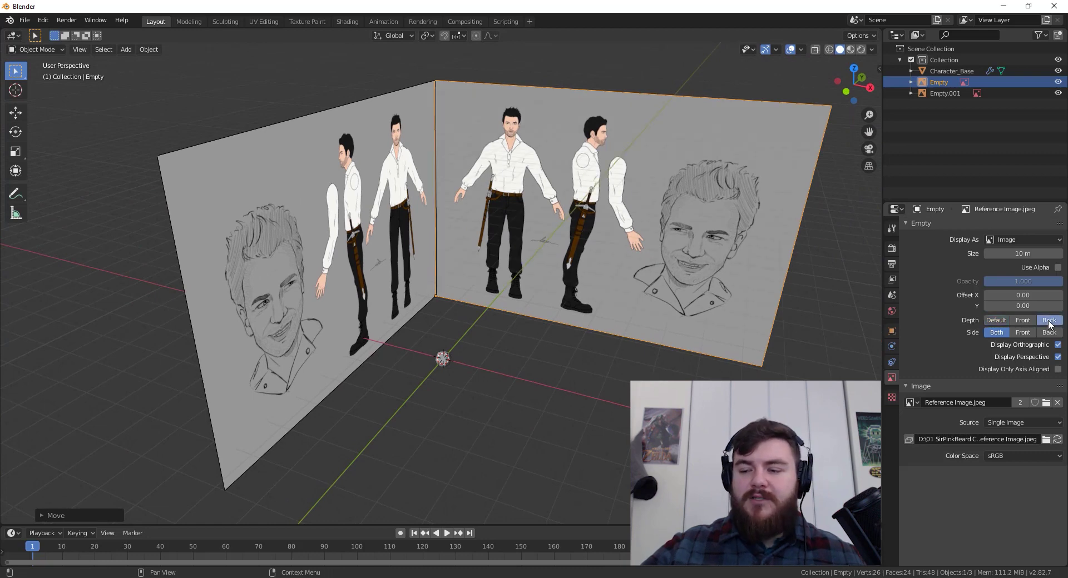
left_click(1023, 334)
middle_click_drag(681, 354, 528, 378)
- Set the side reference image's depth to Back and its visible side to Back
left_click(467, 271)
middle_click_drag(467, 271, 534, 283)
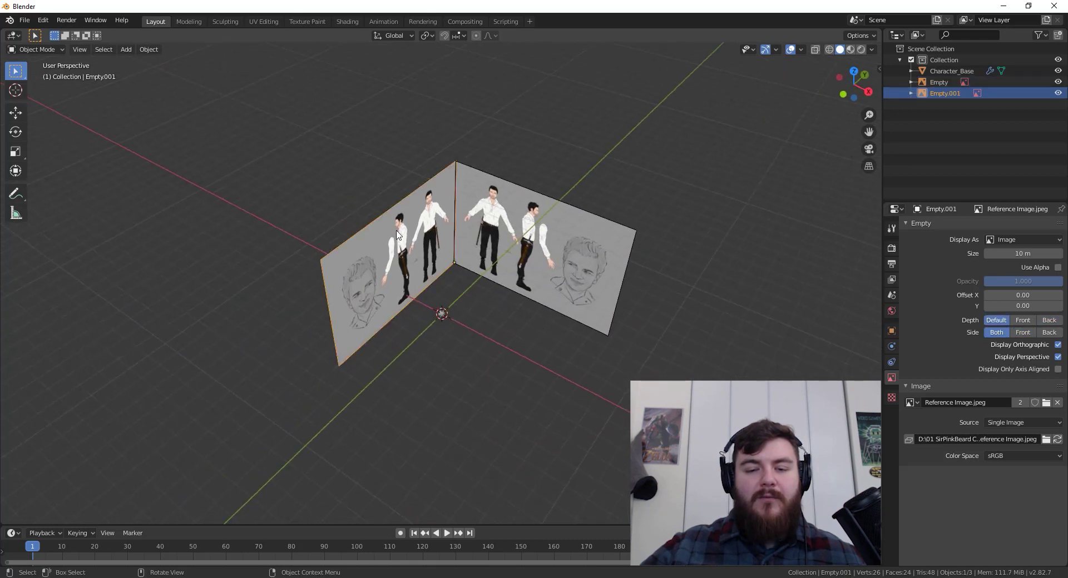
left_click(1049, 320)
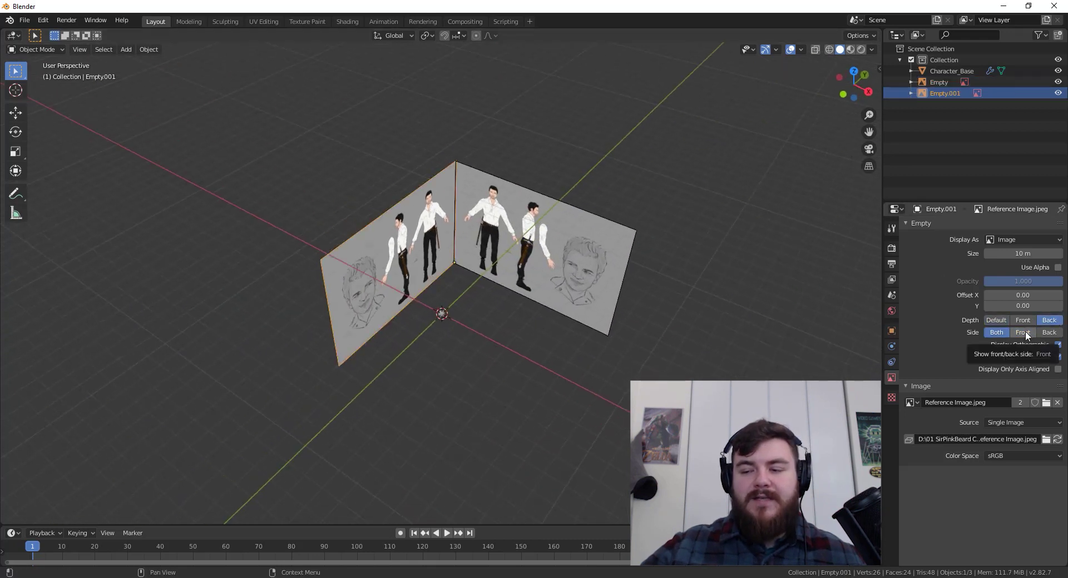
left_click(1025, 332)
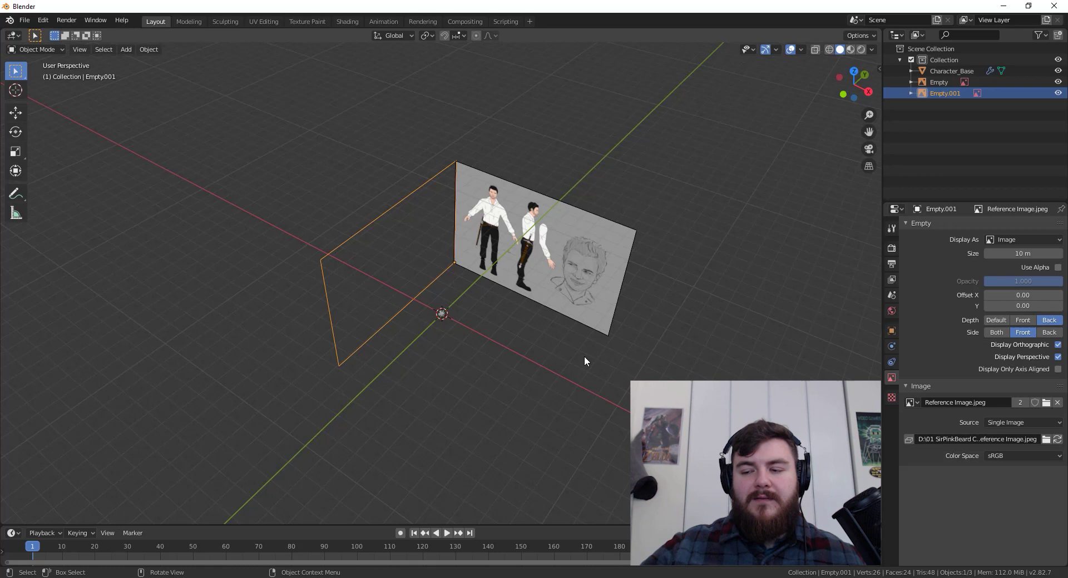
middle_click_drag(584, 356, 413, 258)
left_click(1049, 332)
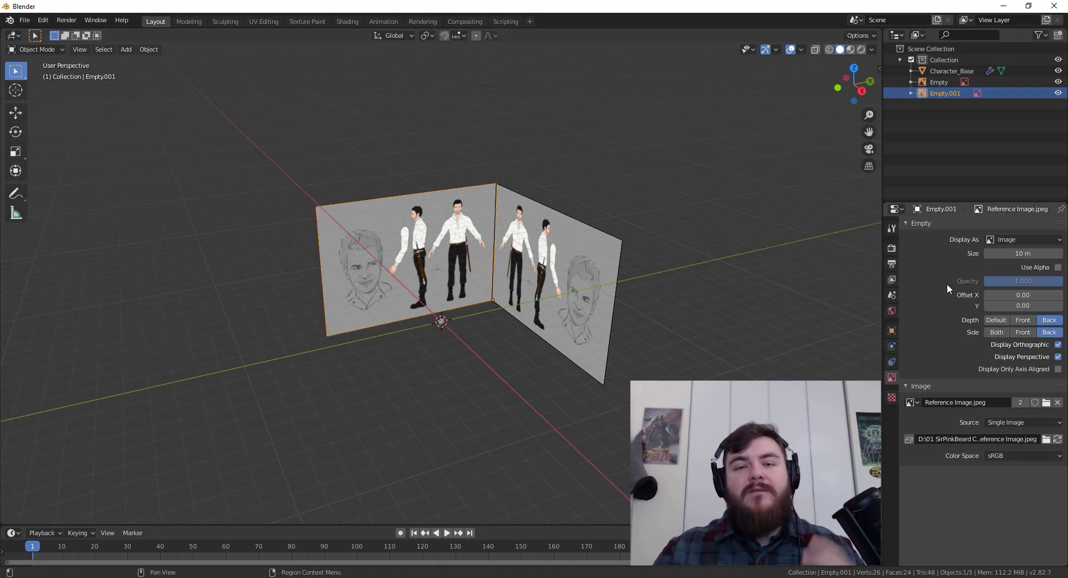
middle_click_drag(459, 323, 505, 332)
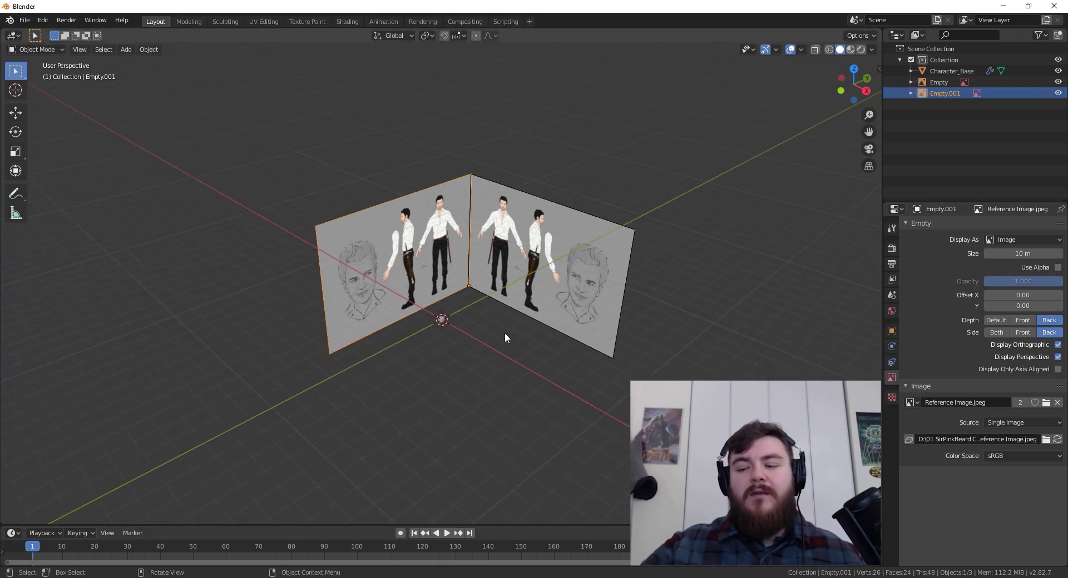
- In Edit Mode on Character_Base, move the base vertex up about 2.84 m along Z to the front figure's pelvis
key("KP_5")
key("KP_1")
scroll(453, 302, "up", 4)
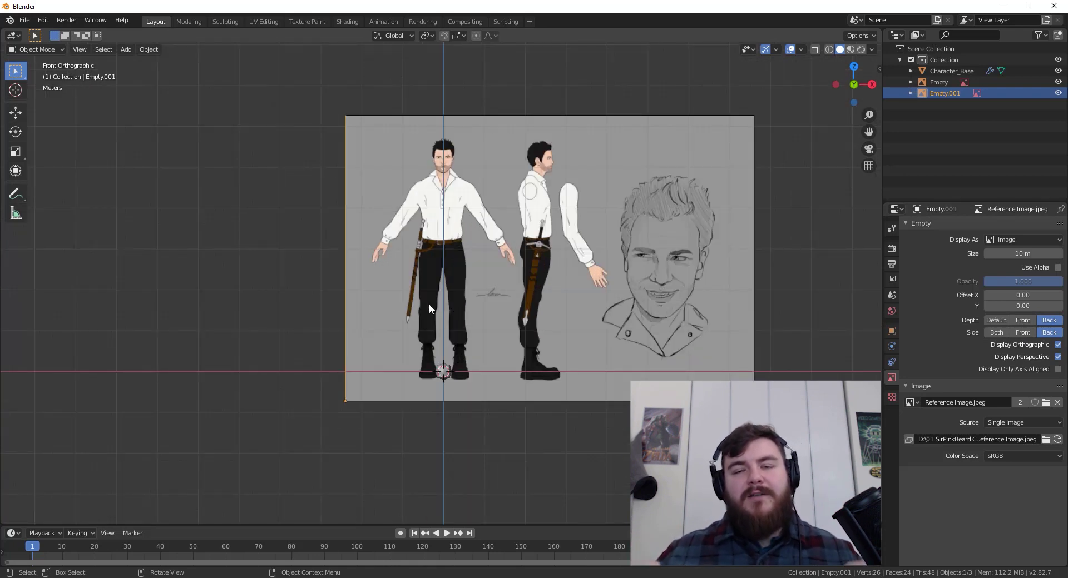
scroll(448, 411, "up", 5)
left_click(474, 405)
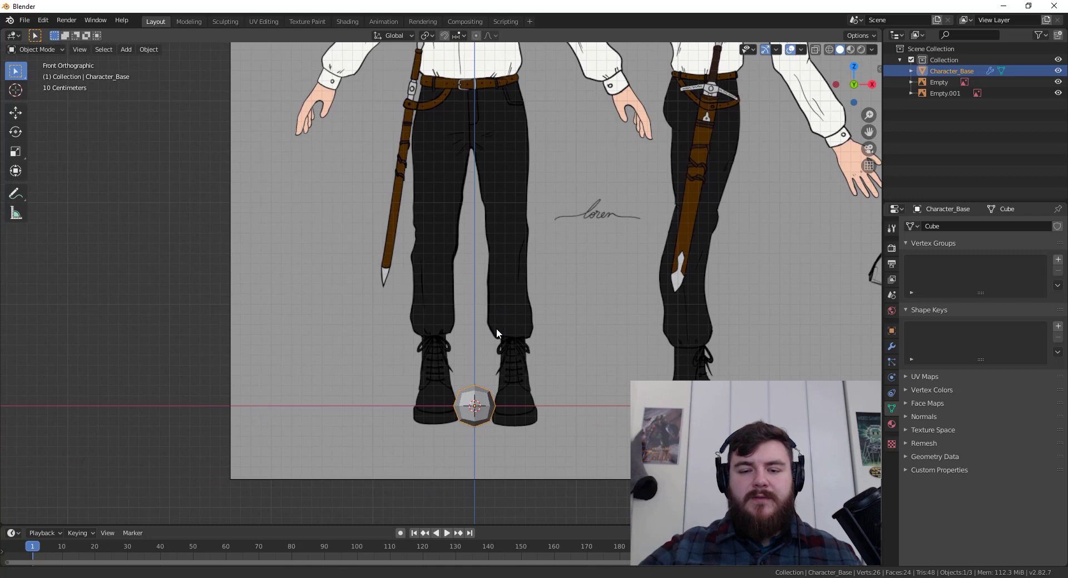
key("Tab")
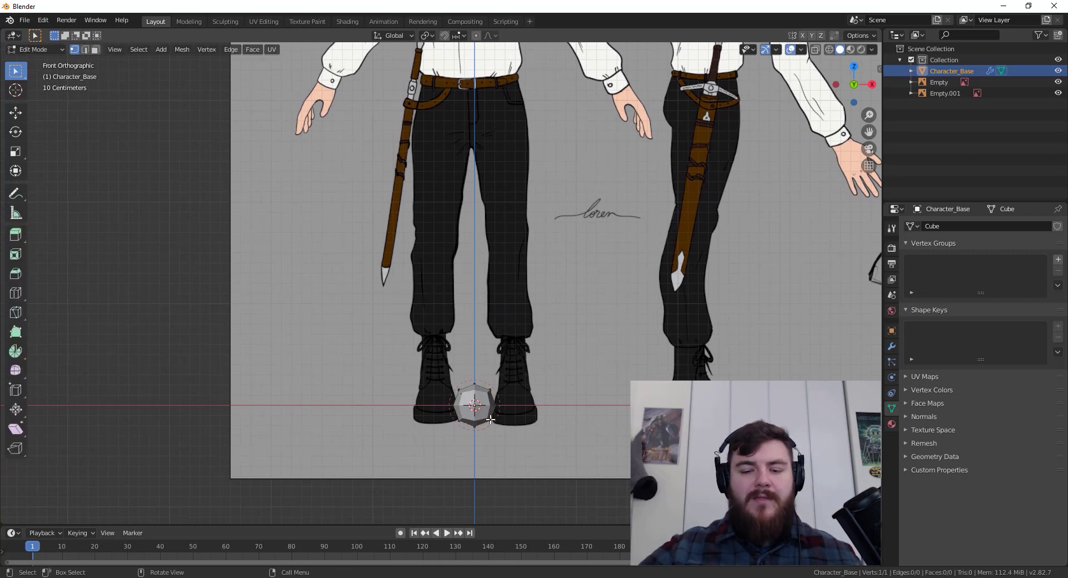
key("g")
key("z")
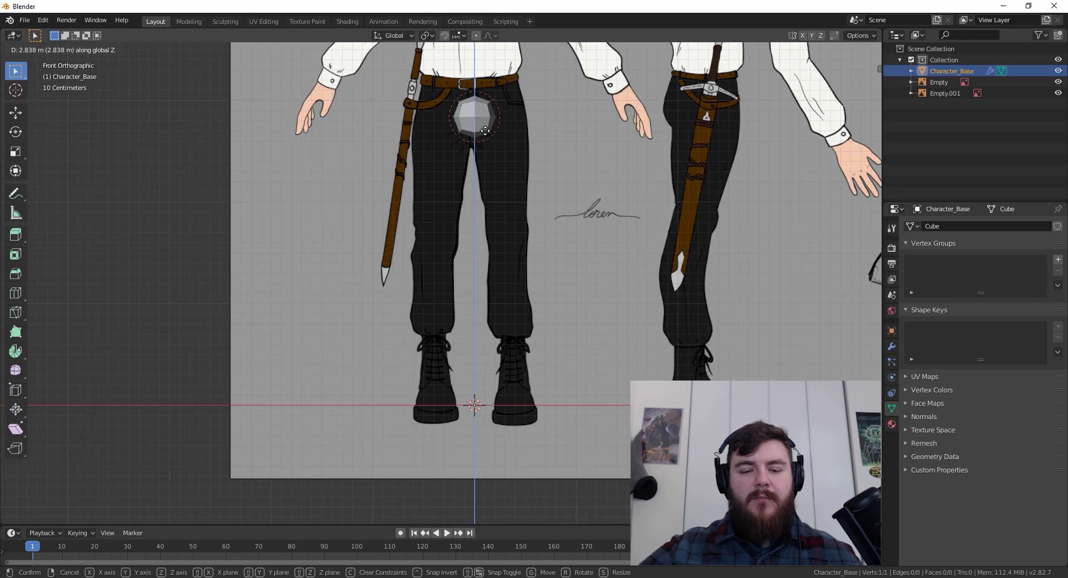
left_click(486, 131)
- Show the object's modifier settings and extrude the pelvis vertex sideways to the figure's hip
scroll(539, 303, "down", 1)
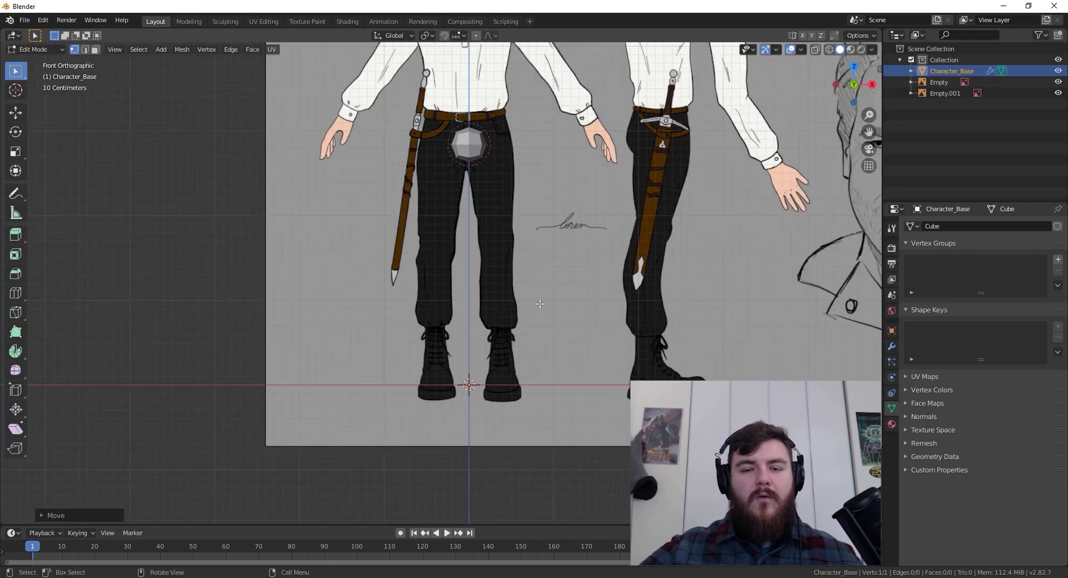
middle_click_drag(510, 309, 506, 354, "shift")
scroll(472, 292, "up", 1)
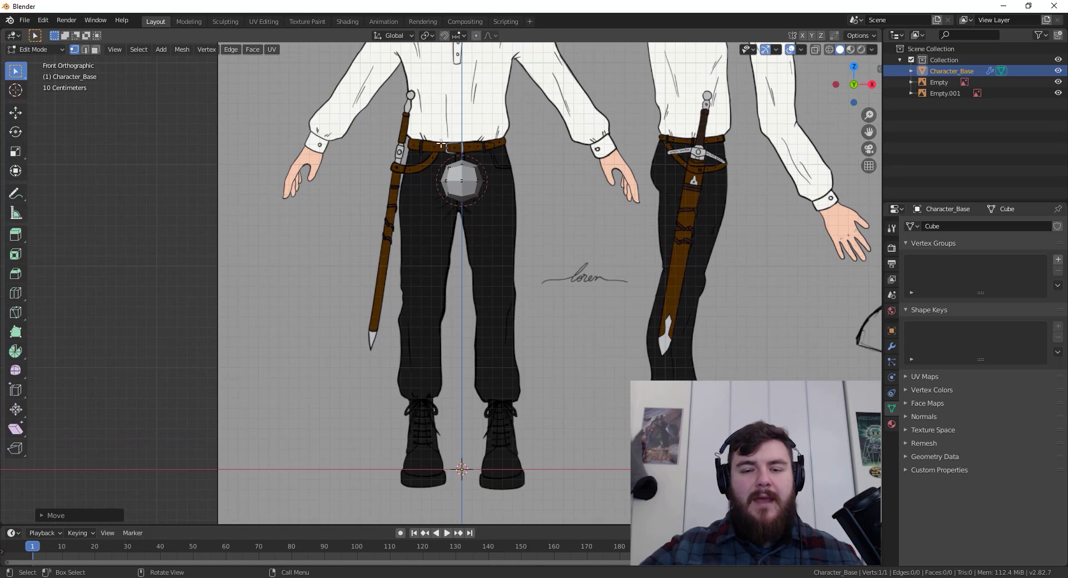
left_click(891, 346)
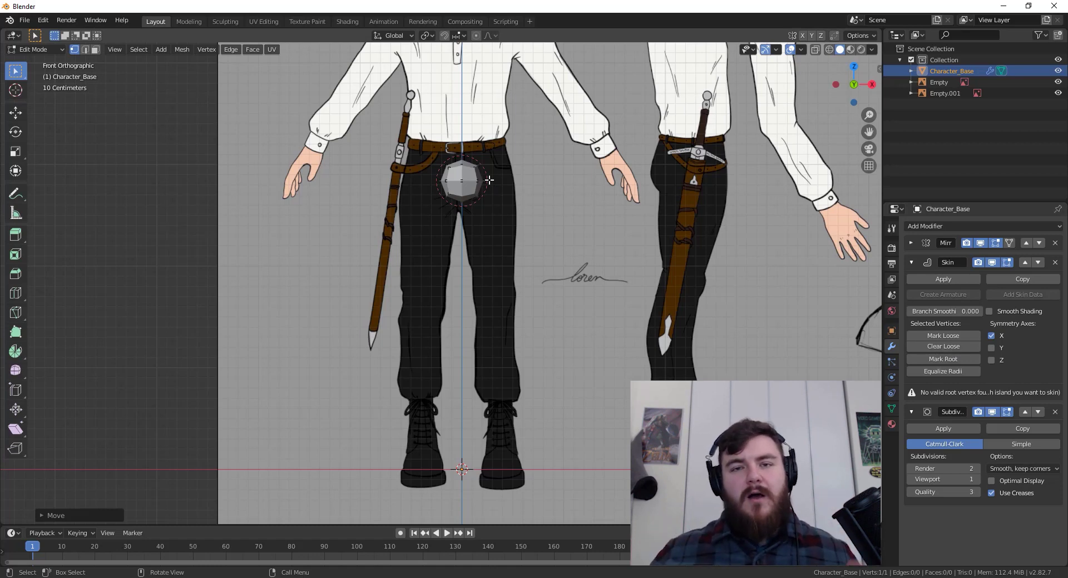
key("e")
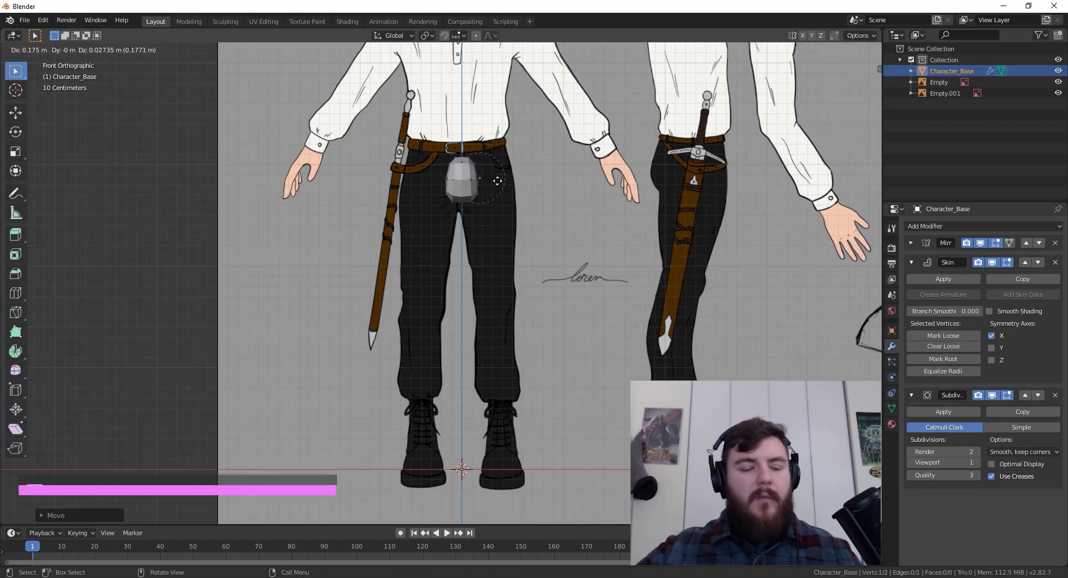
left_click(510, 180)
- Extrude the center pelvis vertex up to just above the belt and mark the pelvis vertex as the skin root
left_click(465, 182)
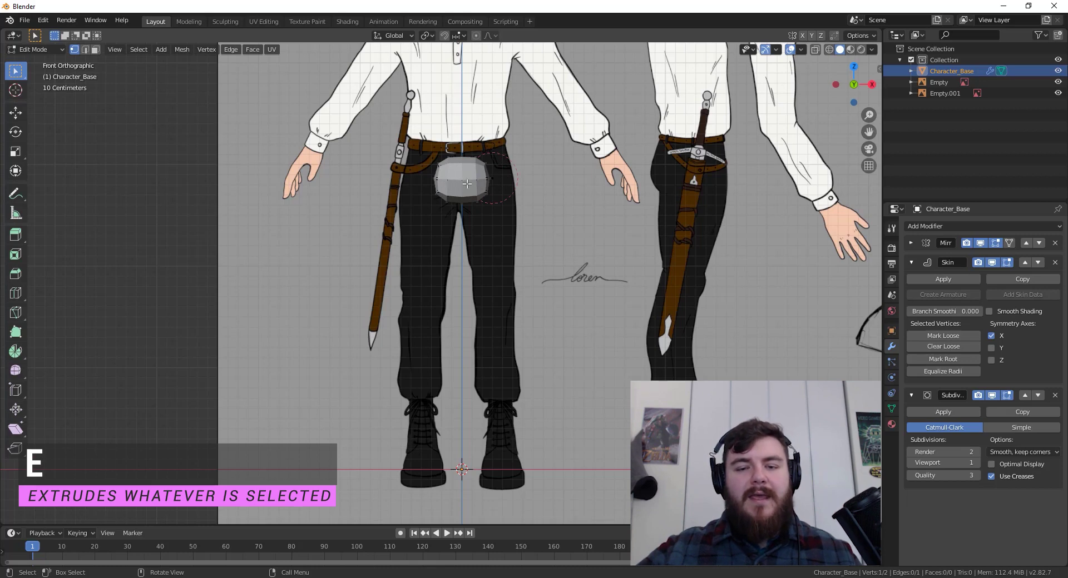
key("e")
left_click(487, 191)
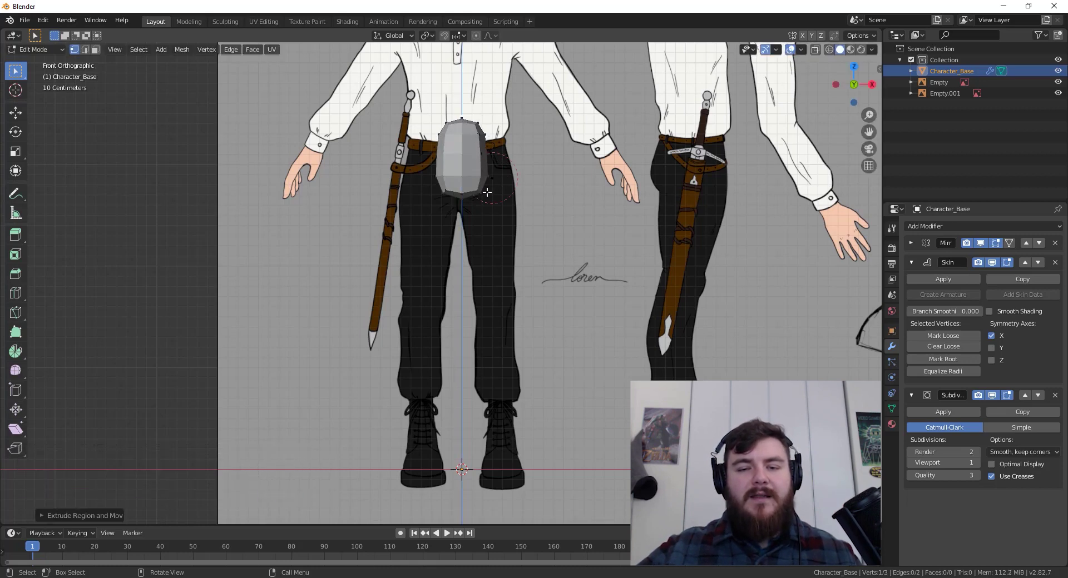
left_click(457, 174)
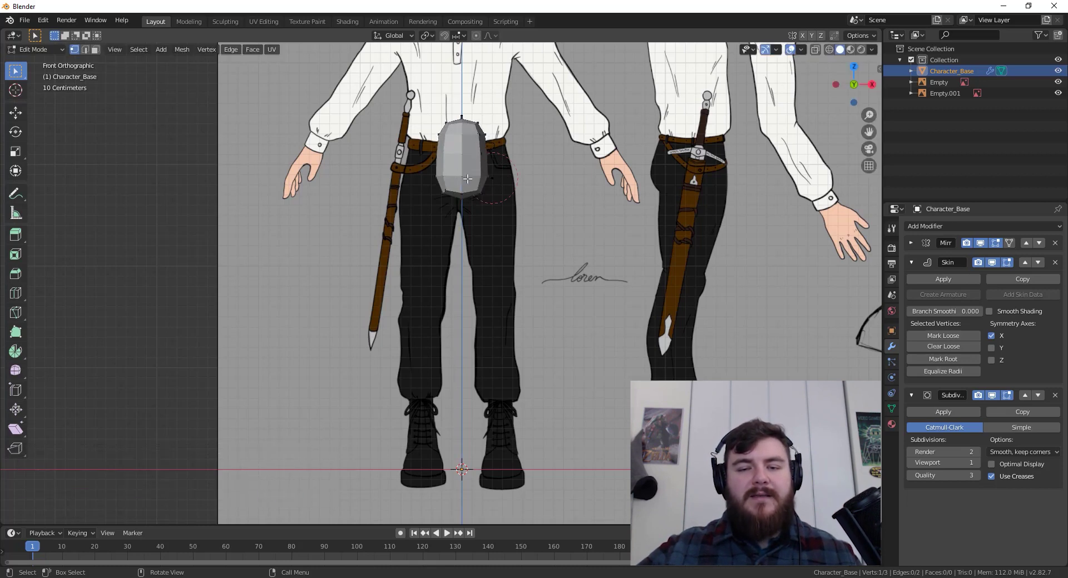
left_click(957, 356)
- Extrude the leg from the hip vertex down about 1.2 m to the knee and about 1.1 m further to the ankle
left_click(499, 183)
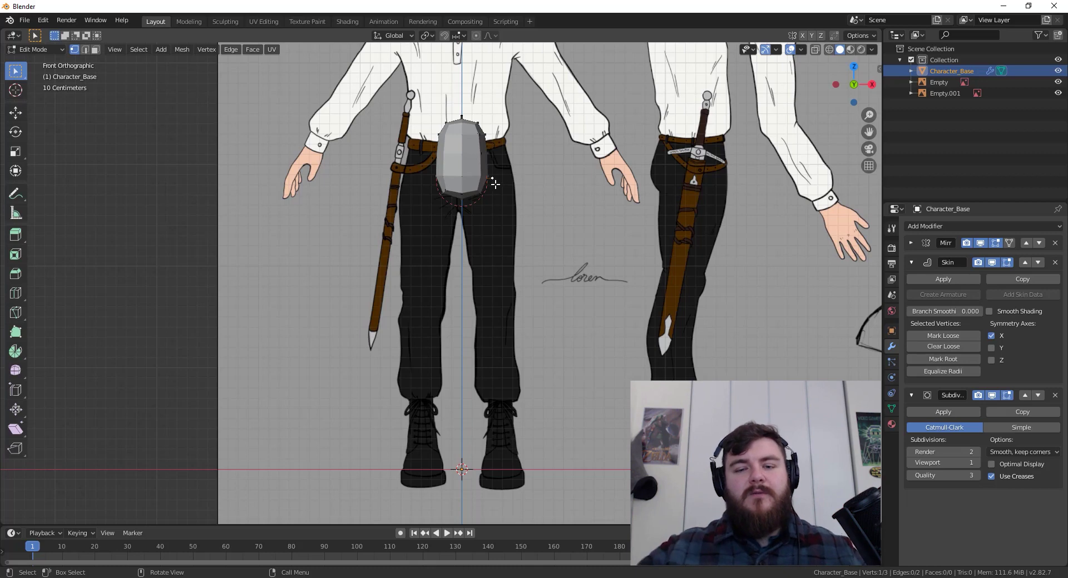
key("e")
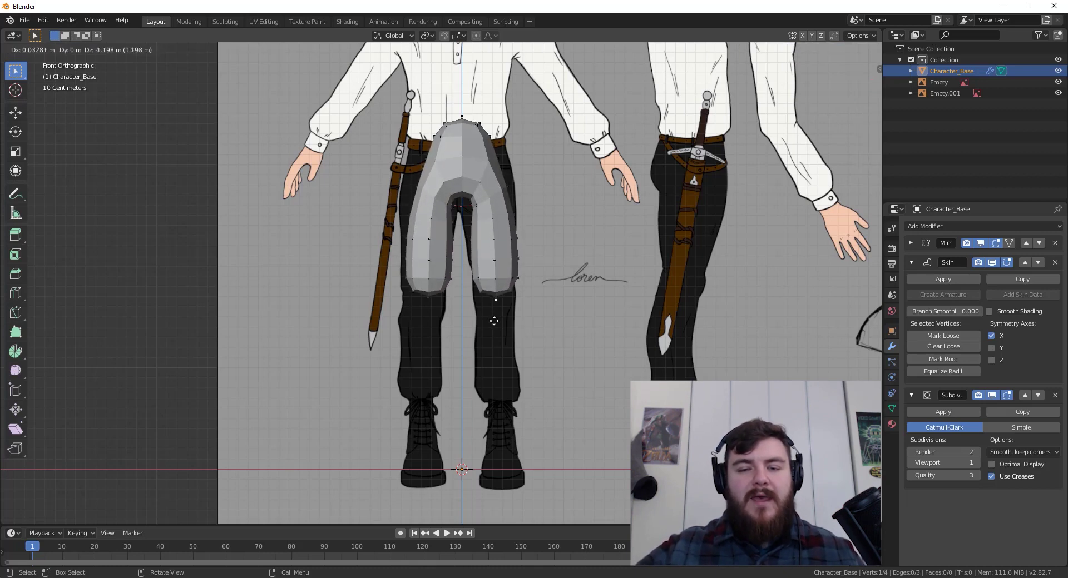
left_click(494, 323)
key("e")
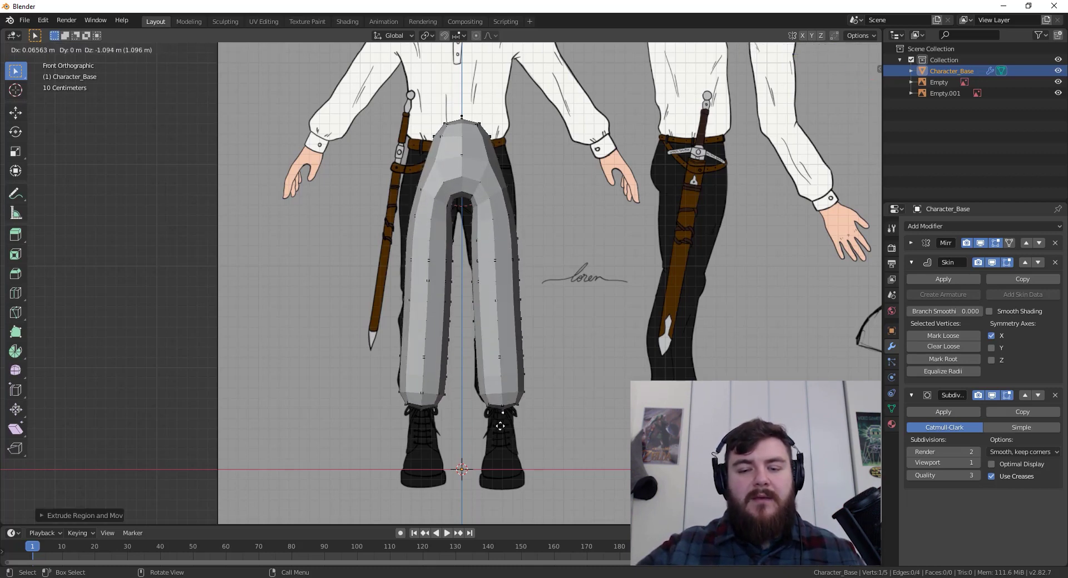
left_click(501, 425)
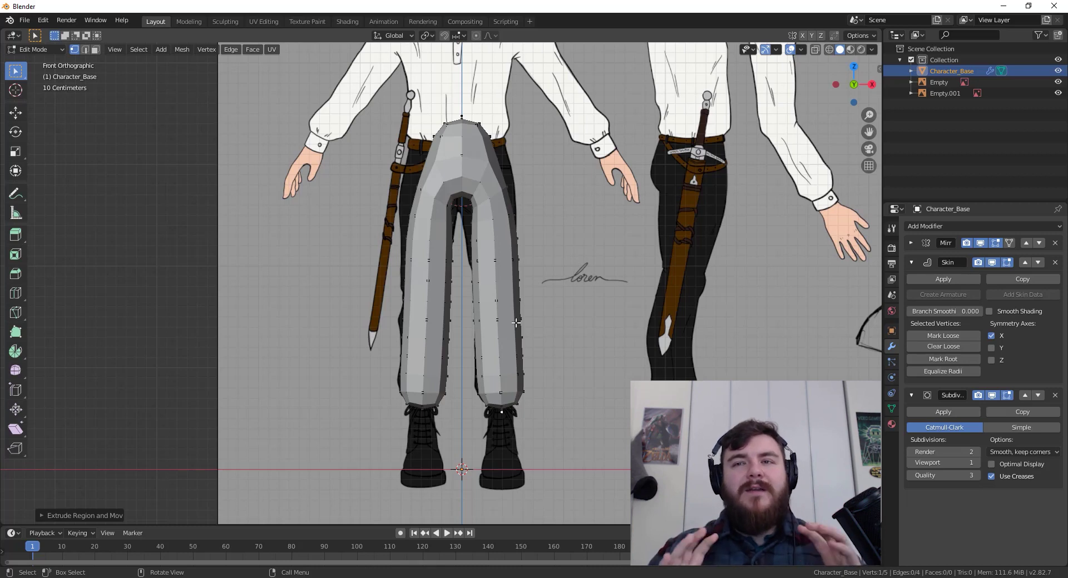
- Shrink the skin radius at the ankle vertex and nudge the vertex to fit the lower trouser leg
key("ctrl+a")
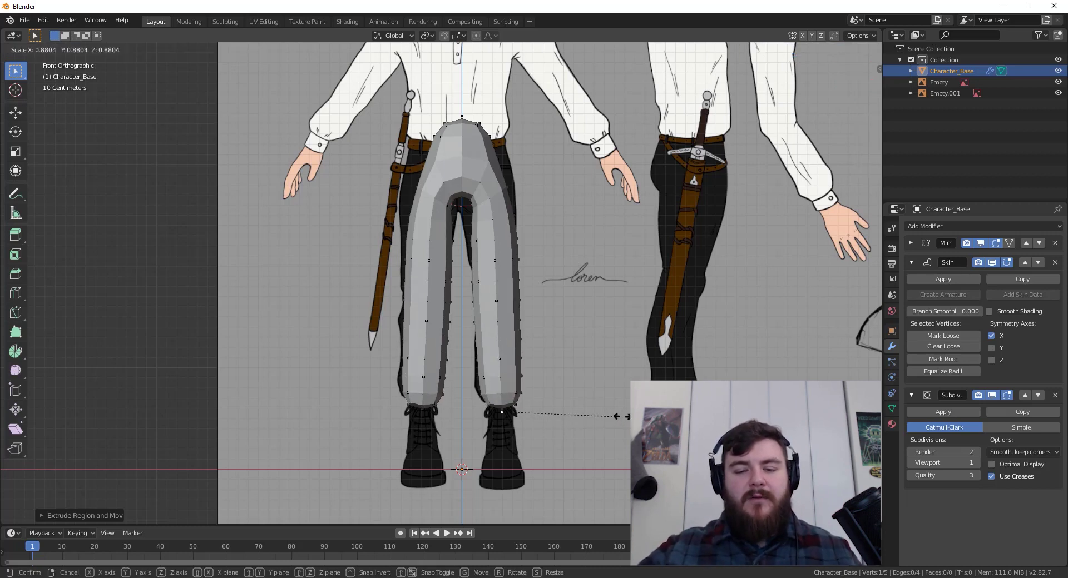
left_click(584, 412)
key("g")
left_click(584, 411)
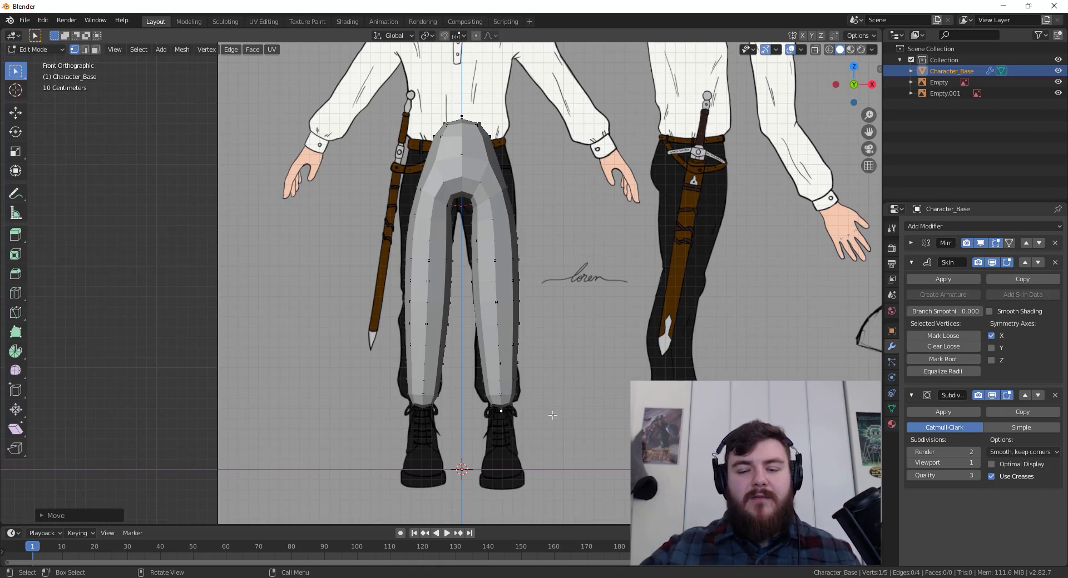
key("s")
right_click(599, 415)
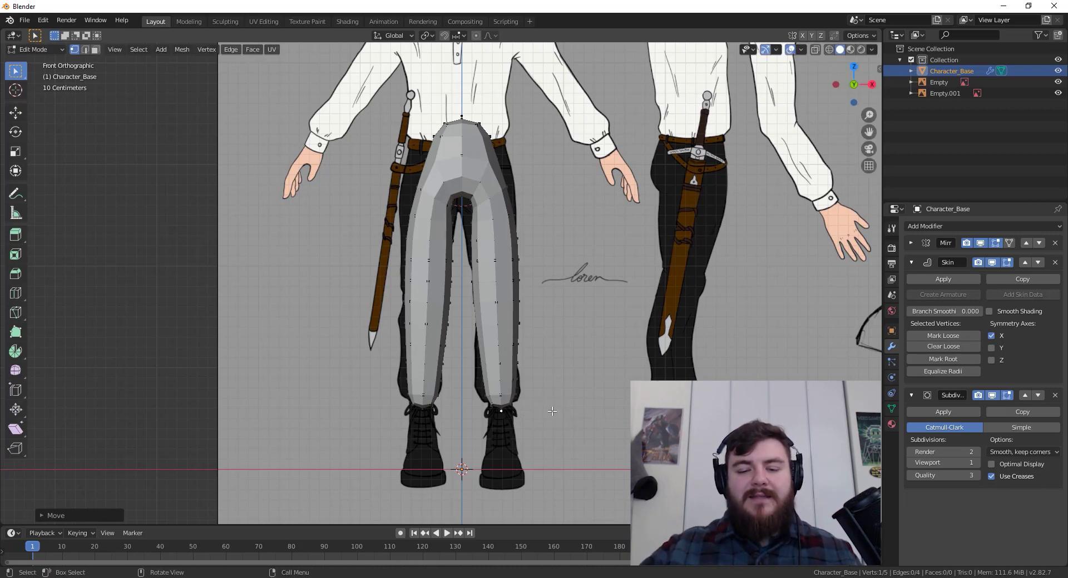
- Enlarge the ankle vertex's skin radius slightly and shift the vertex to align with the top of the boot
key("ctrl+a")
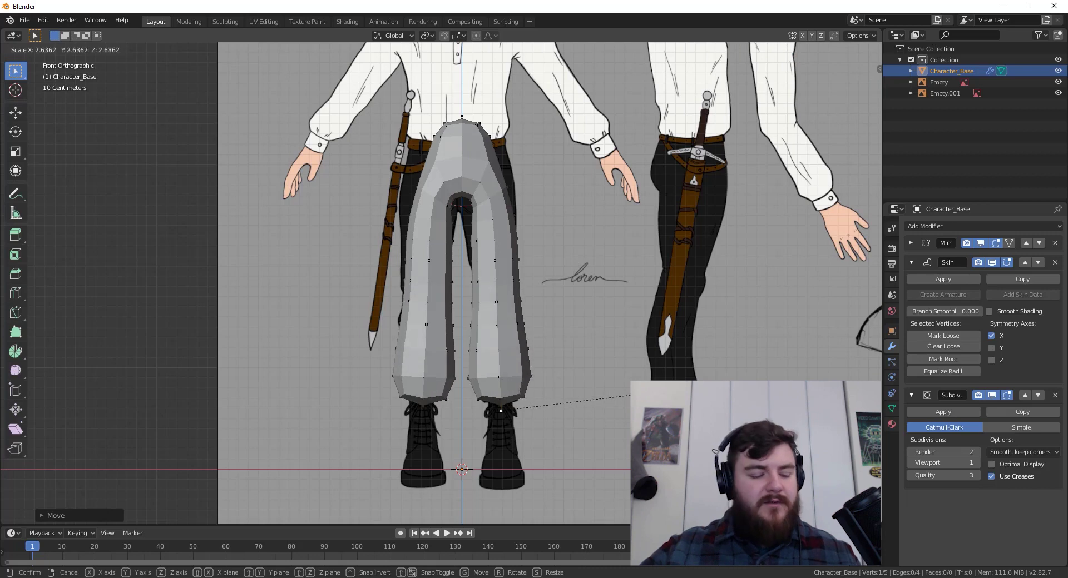
left_click(582, 393)
key("g")
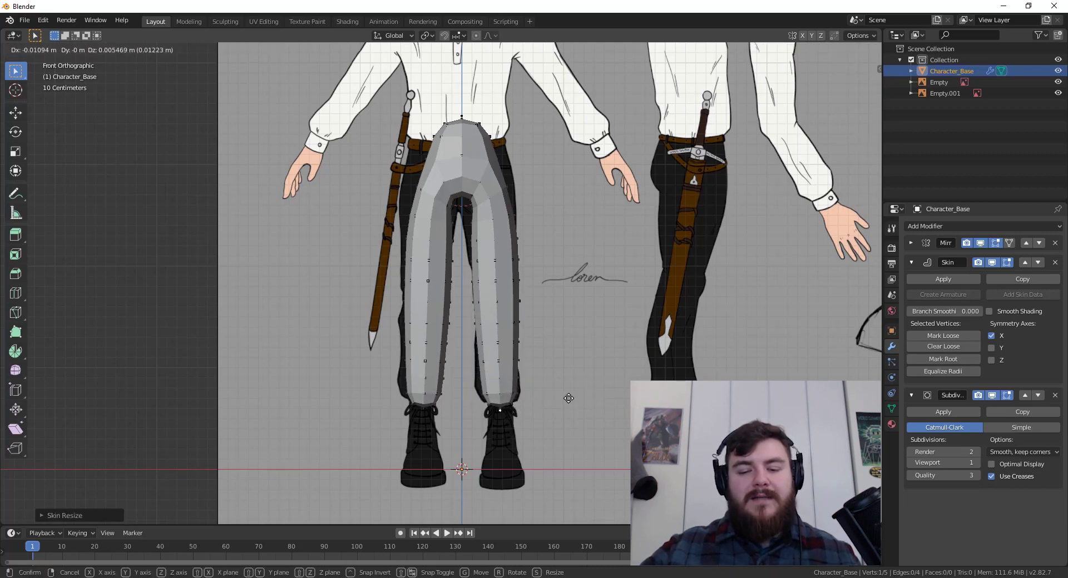
left_click(568, 389)
- Reposition the hip vertex so the upper thigh fills out the hip outline of the front figure
left_click(497, 179)
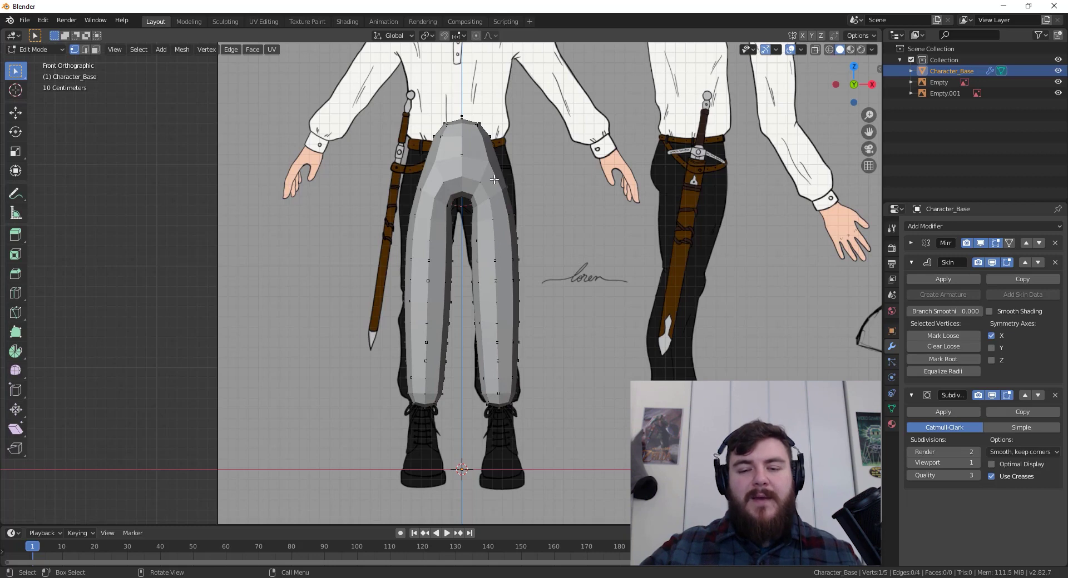
key("g")
left_click(475, 205)
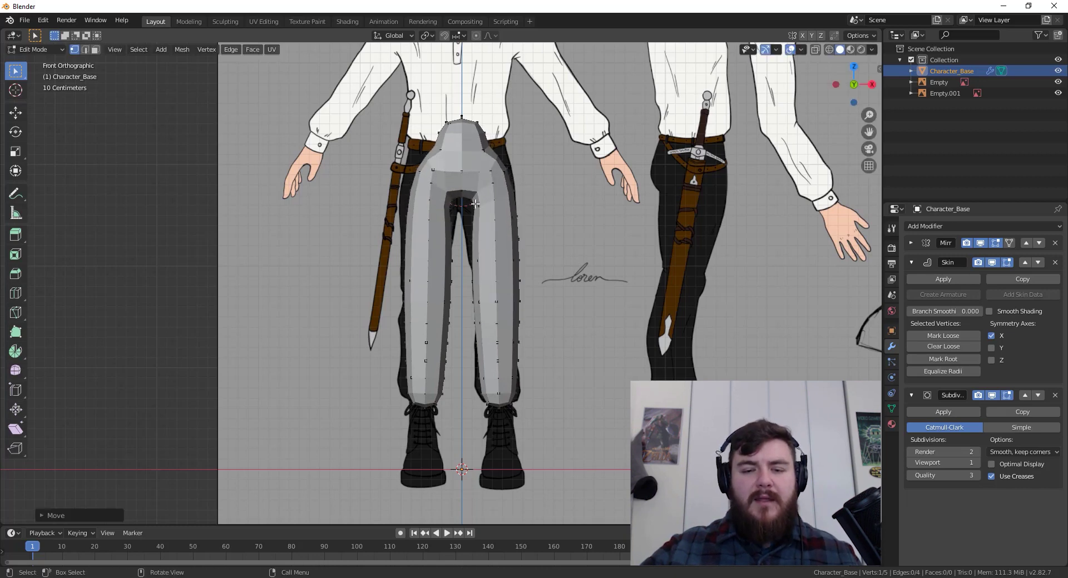
key("d")
left_click_drag(470, 203, 465, 190)
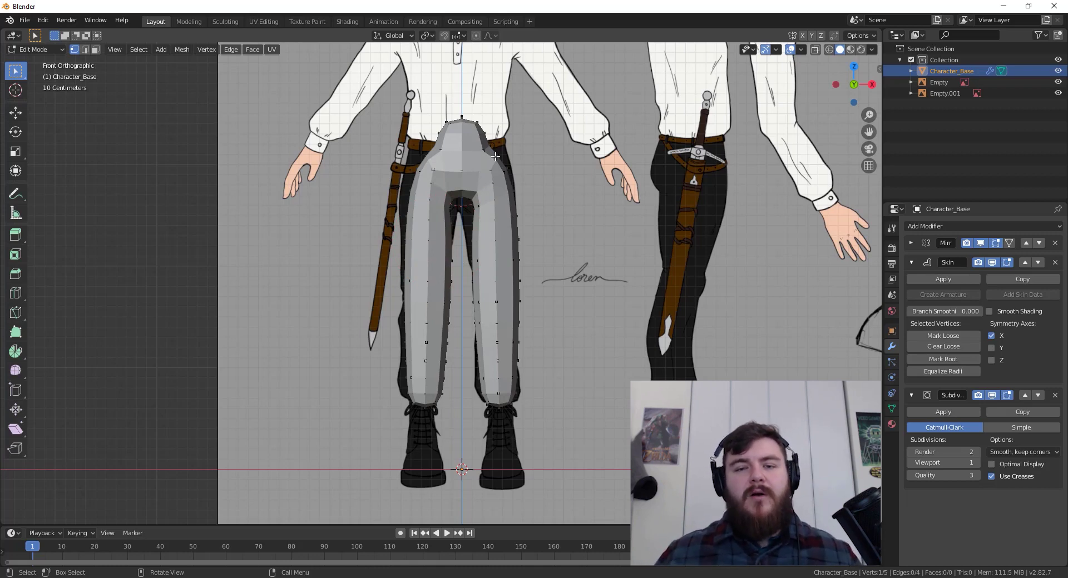
- Extrude the top spine vertex straight up to the chest, then extrude sideways from the chest to the shoulder of the front figure
scroll(492, 242, "down", 3)
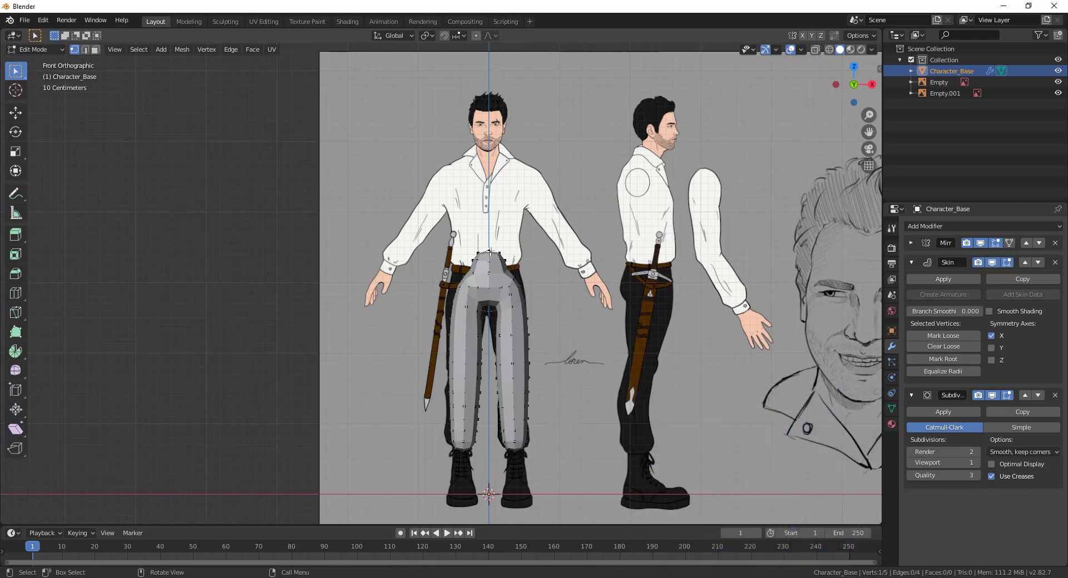
key("e")
key("z")
left_click(490, 166)
key("e")
left_click(534, 166)
- Extrude the arm from the shoulder down to the elbow and wrist, and shrink the wrist vertex's skin radius to fit the sleeve
key("e")
left_click(554, 195)
key("e")
left_click(587, 245)
key("ctrl+a")
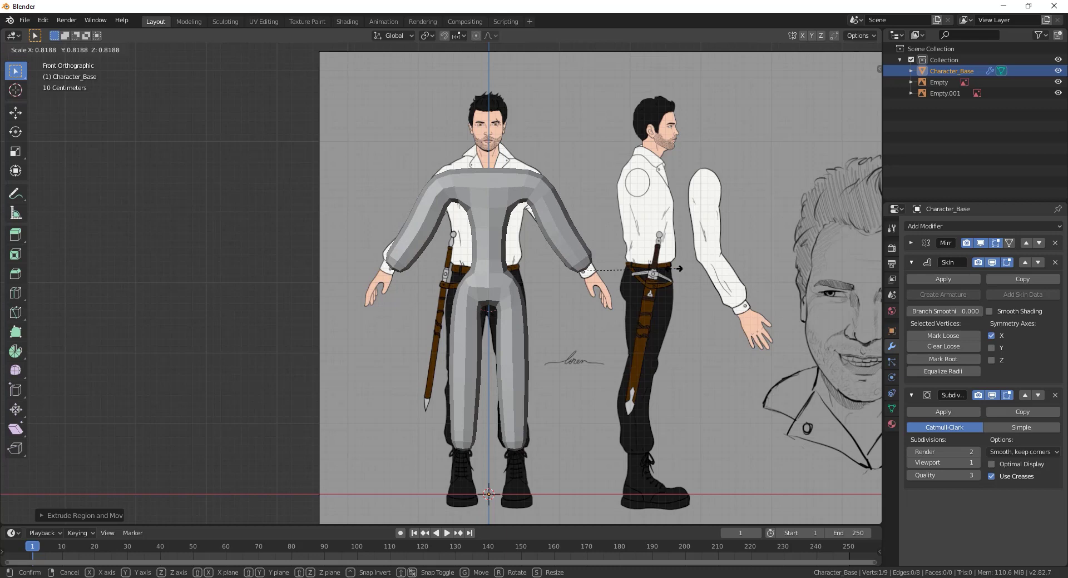
key("ctrl+a")
left_click(594, 203)
- Turn on X-ray and enlarge the skin radii of the waist and chest vertices to fill out the shirt
left_click(815, 50)
left_click(490, 249)
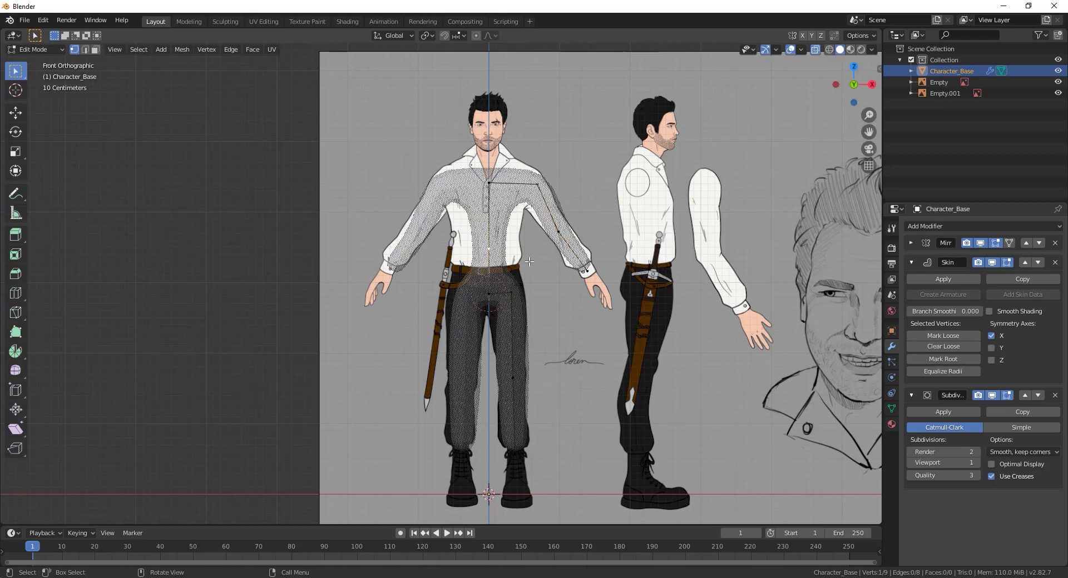
key("ctrl+a")
left_click(542, 261)
left_click(490, 184)
key("ctrl+a")
left_click(566, 225)
- Extrude a neck vertex up from the chest, resize its skin radius to the neck, and extrude another vertex up into the head
key("e")
left_click(494, 152)
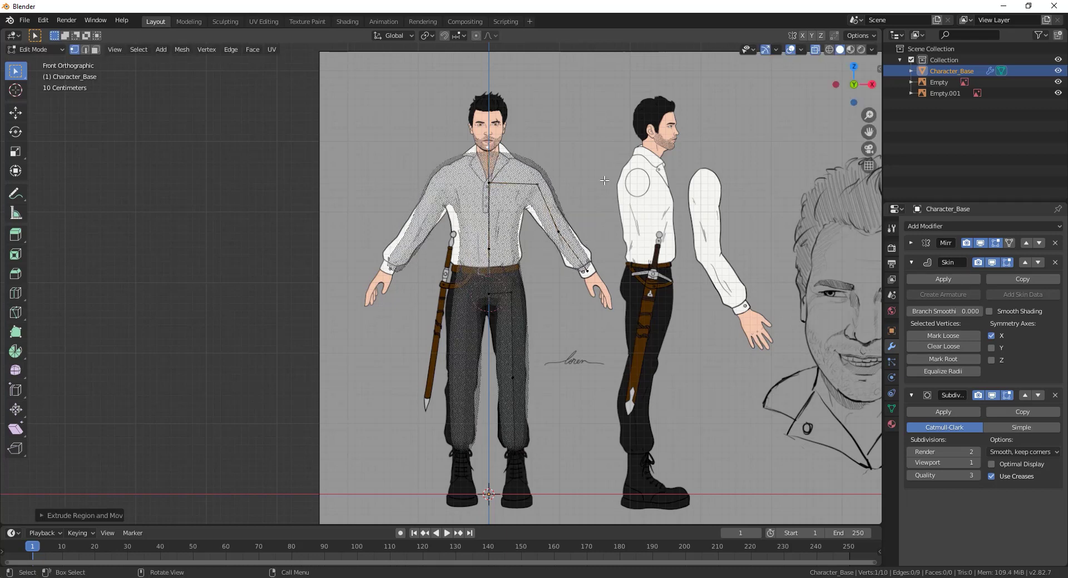
key("ctrl+a")
left_click(510, 162)
key("e")
left_click(510, 146)
- Enable Clipping in the Mirror modifier
scroll(455, 210, "up", 4)
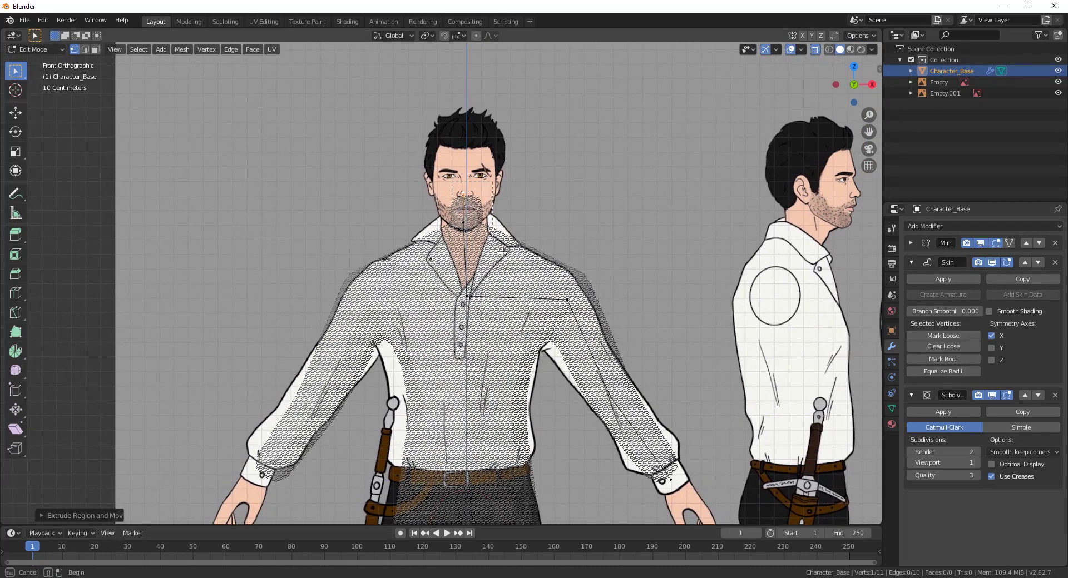
left_click(470, 297, "shift")
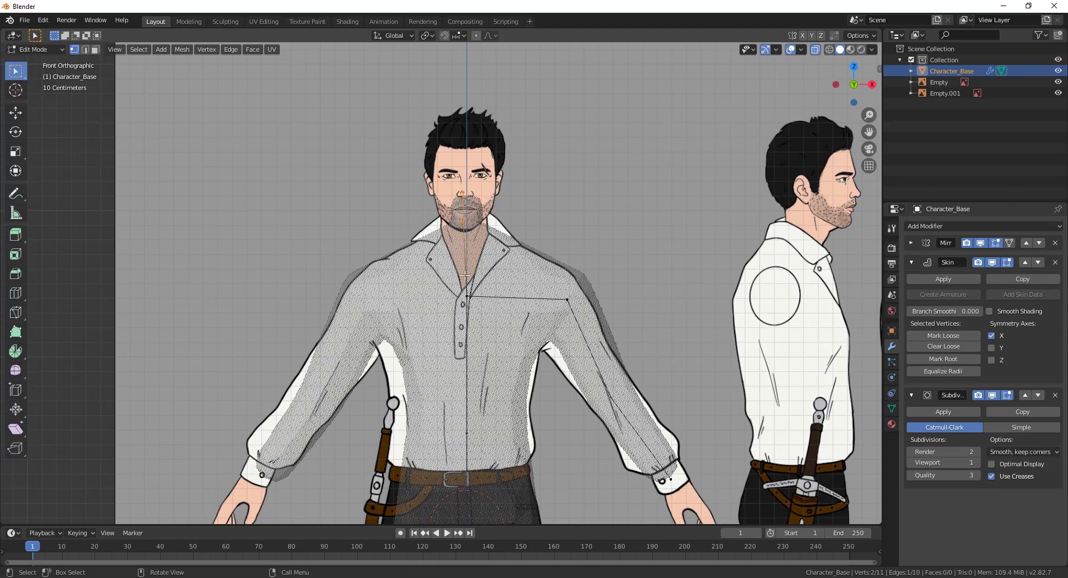
left_click(911, 243)
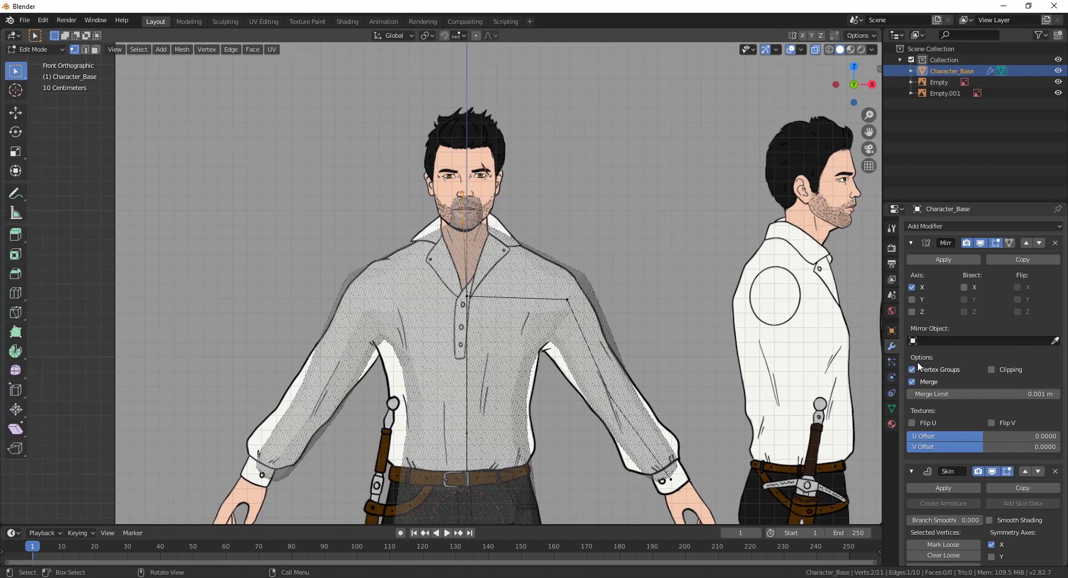
left_click(992, 369)
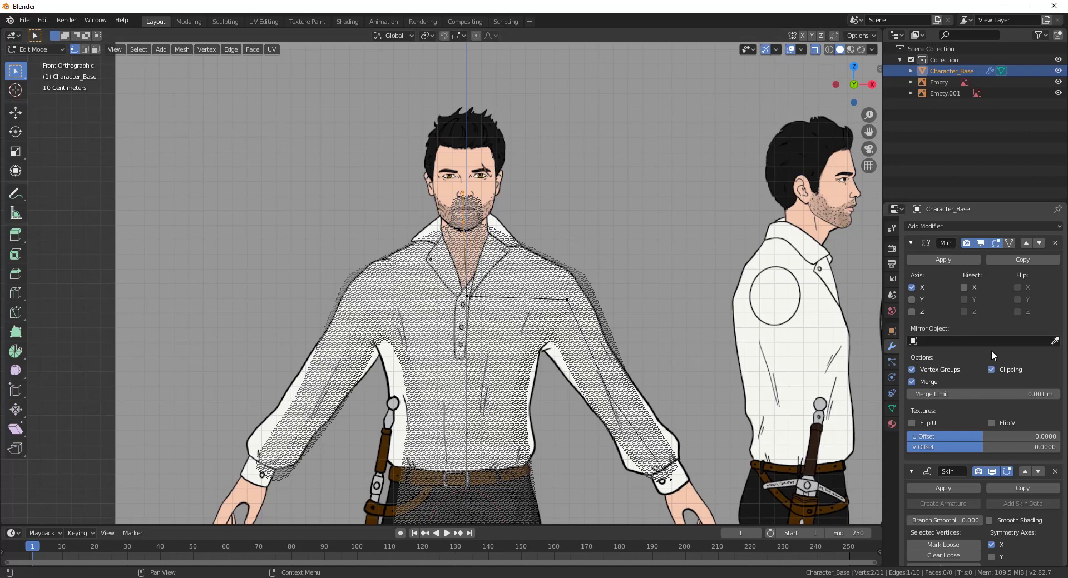
- Select the chain of centre-line vertices from the pelvis to the head and move it so it snaps onto the mirror plane
middle_click_drag(457, 287, 419, 222, "shift")
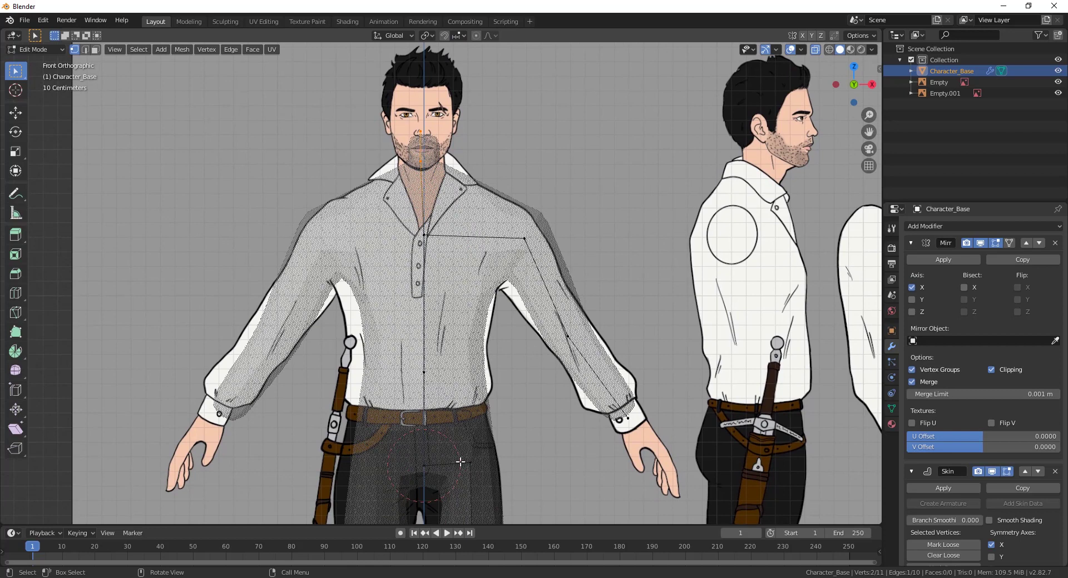
left_click(423, 468)
left_click(420, 133, "ctrl")
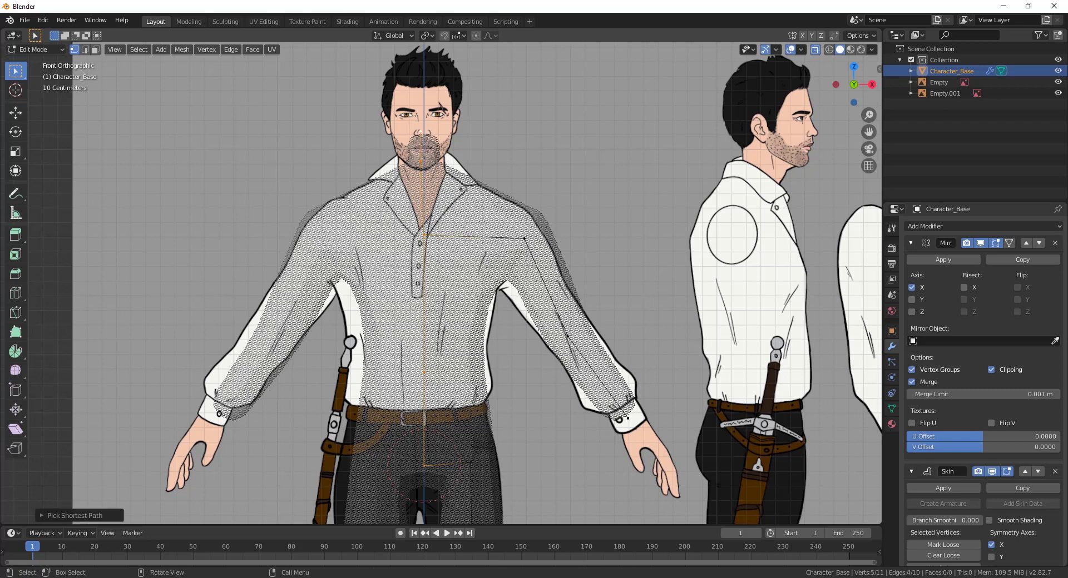
key("g")
left_click(464, 230)
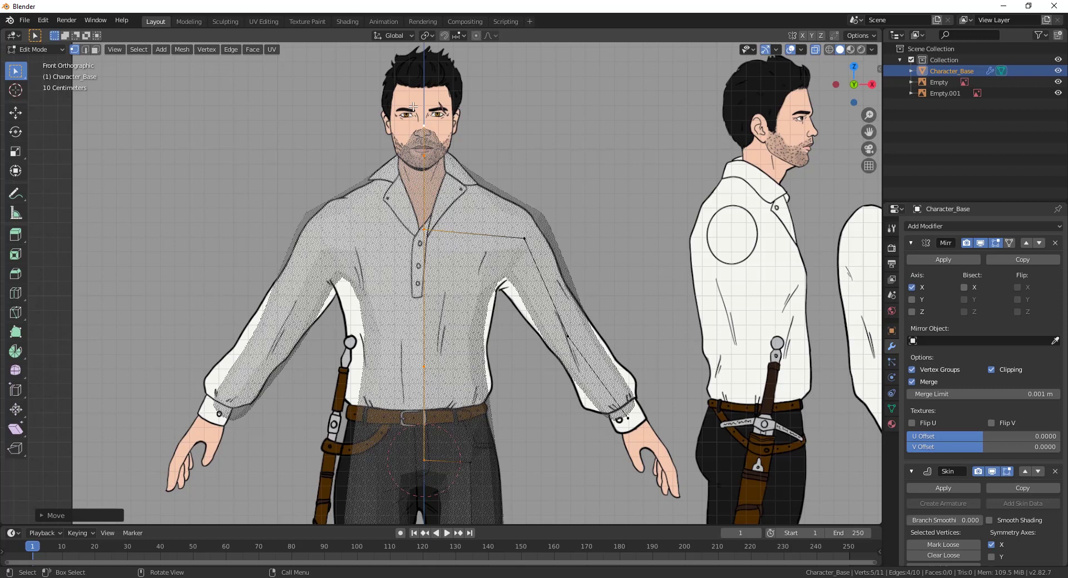
key("g")
left_click(491, 162)
- Lower the neck vertex by about 0.13 m and enlarge the head vertex's skin radius by a factor of about 1.43
left_click(425, 161)
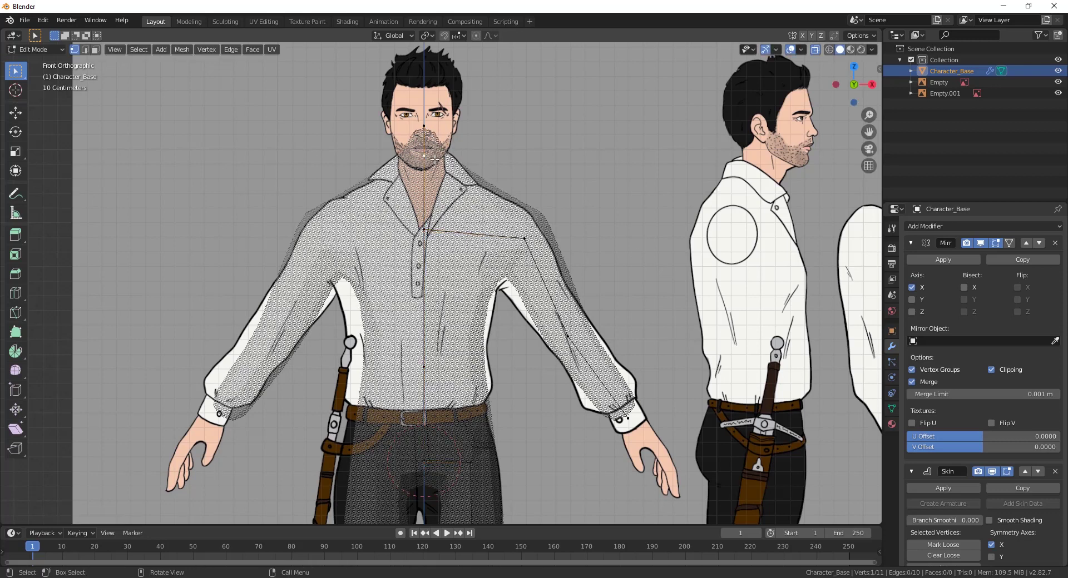
key("g")
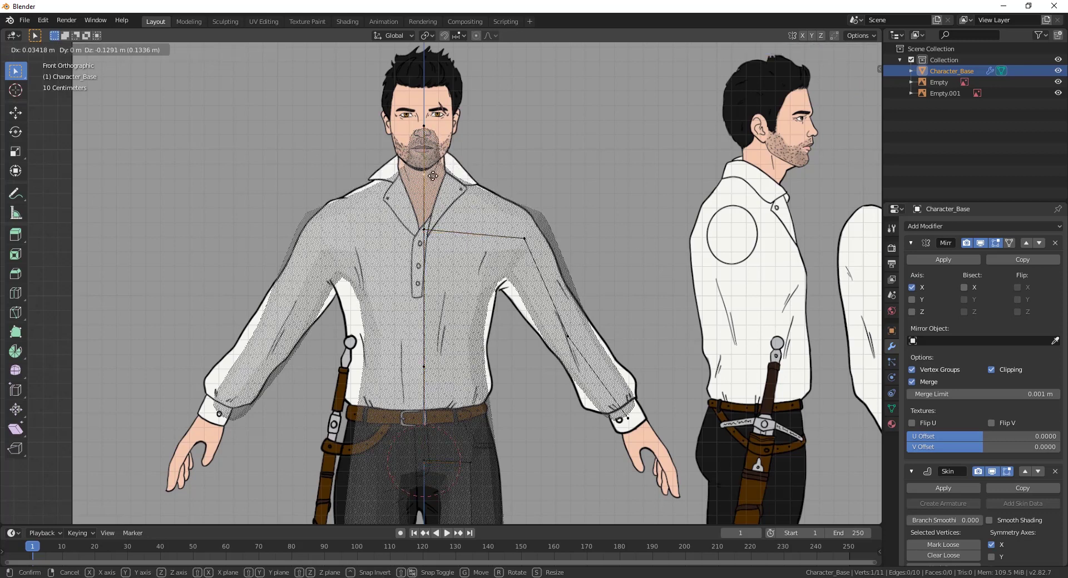
left_click(441, 130)
left_click(434, 129)
key("ctrl+a")
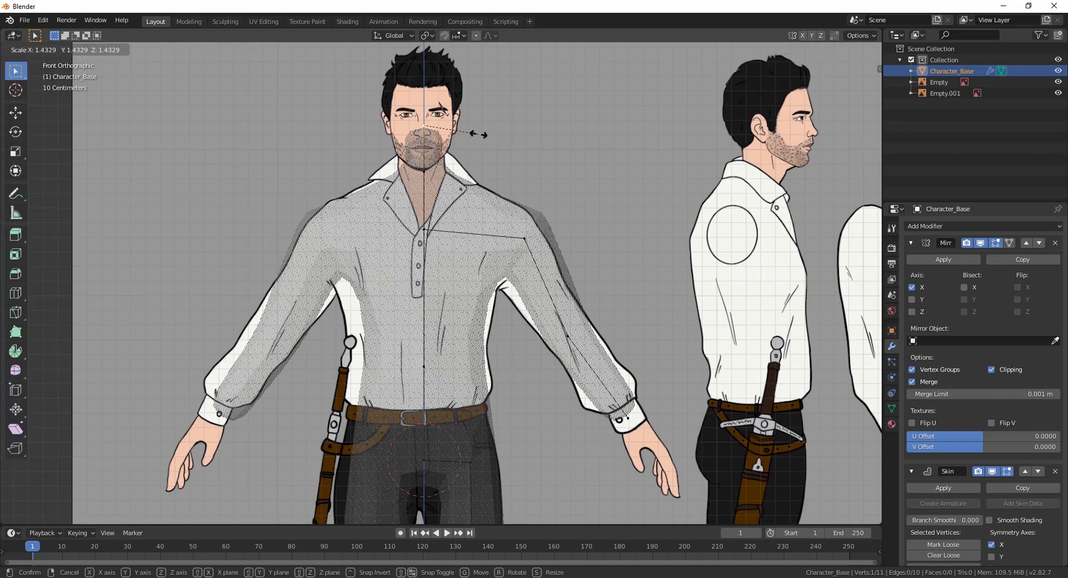
left_click(477, 135)
- Extrude the head vertex straight up to the crown and scale both head vertices' skin along X to fit the face width
key("e")
key("z")
left_click(444, 71)
key("ctrl+a")
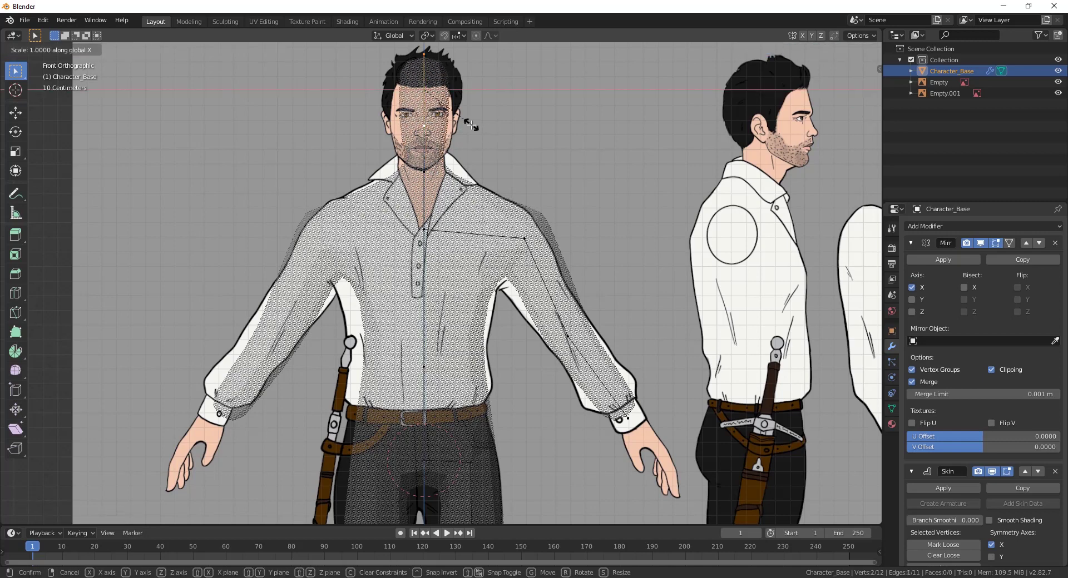
left_click(553, 119)
- In the right side view, move the head vertices and the neck vertex forward to line up with the profile's head and neck
key("KP_3")
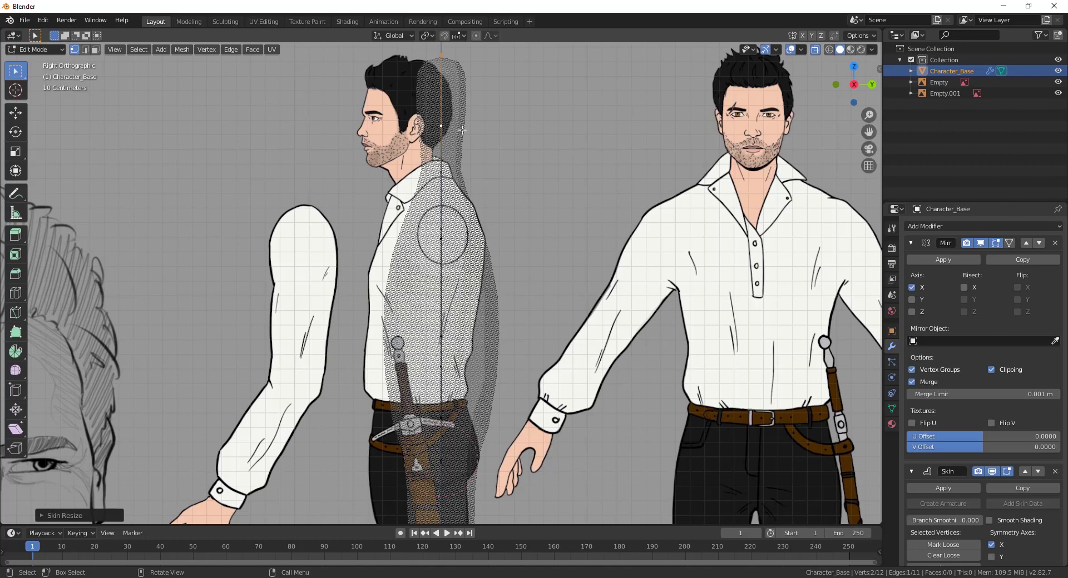
key("g")
left_click(422, 138)
left_click(444, 170)
key("g")
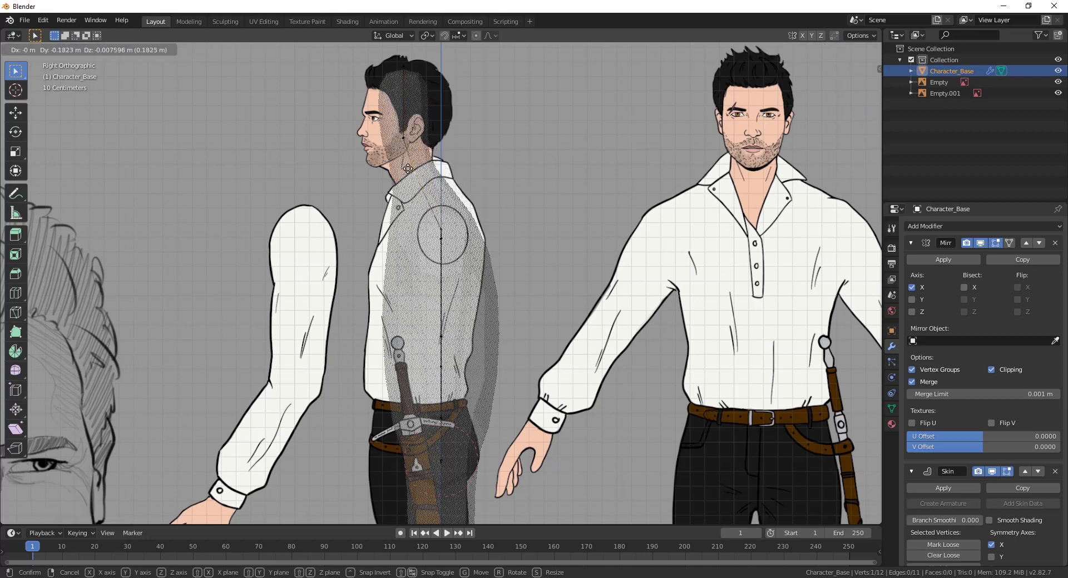
left_click(411, 173)
- In the side view, move the waist vertex forward and down so the torso follows the shirt's profile
key("g")
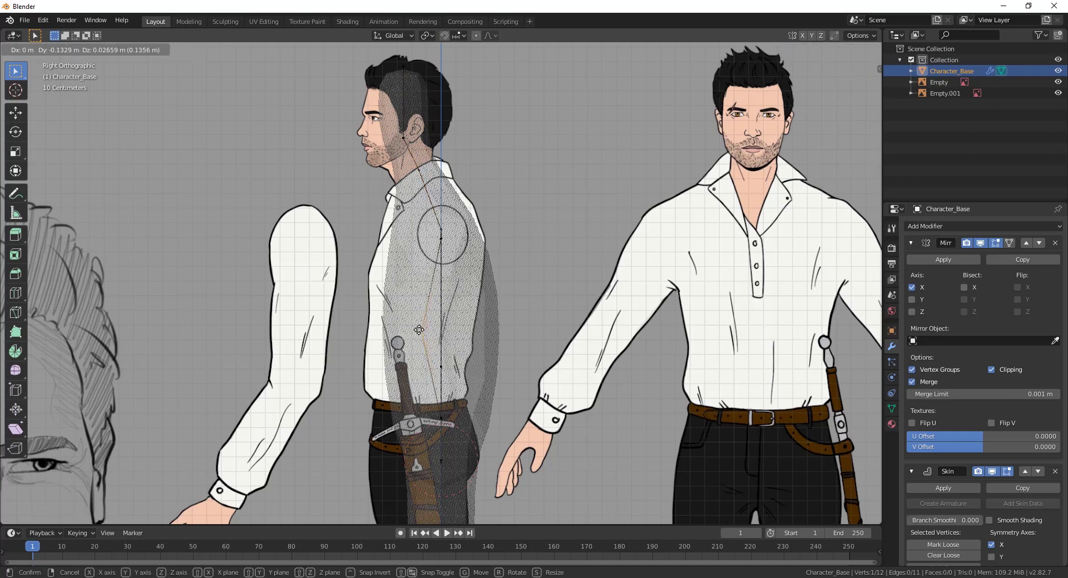
right_click(419, 330)
middle_click_drag(410, 344, 424, 356)
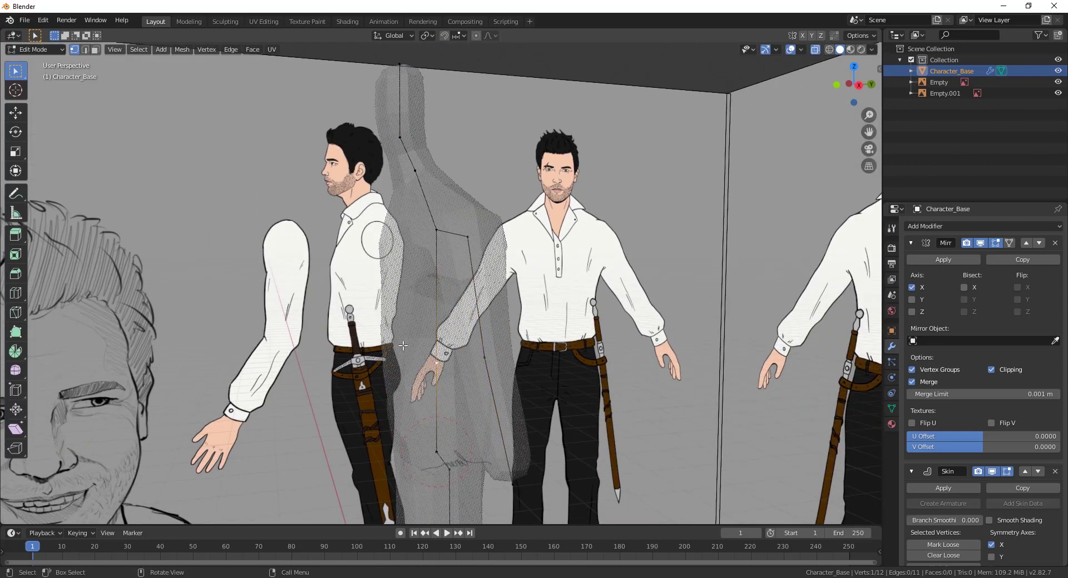
key("KP_3")
key("g")
left_click(409, 257)
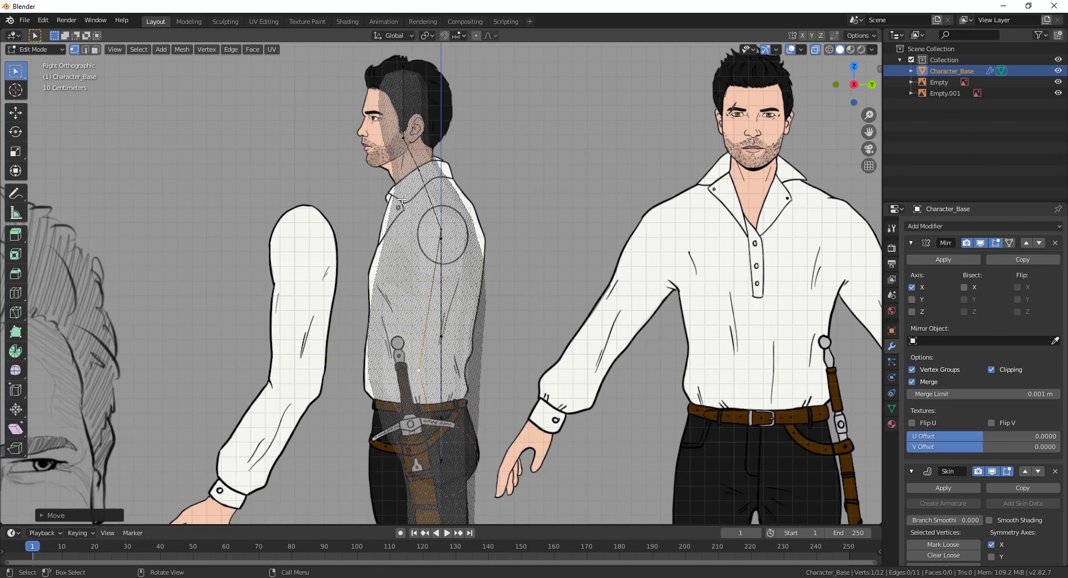
- Scale the skin of both head vertices along Y by about 1.97 to match the depth of the profile head
left_click(405, 138)
left_click(405, 71, "shift")
key("ctrl+a")
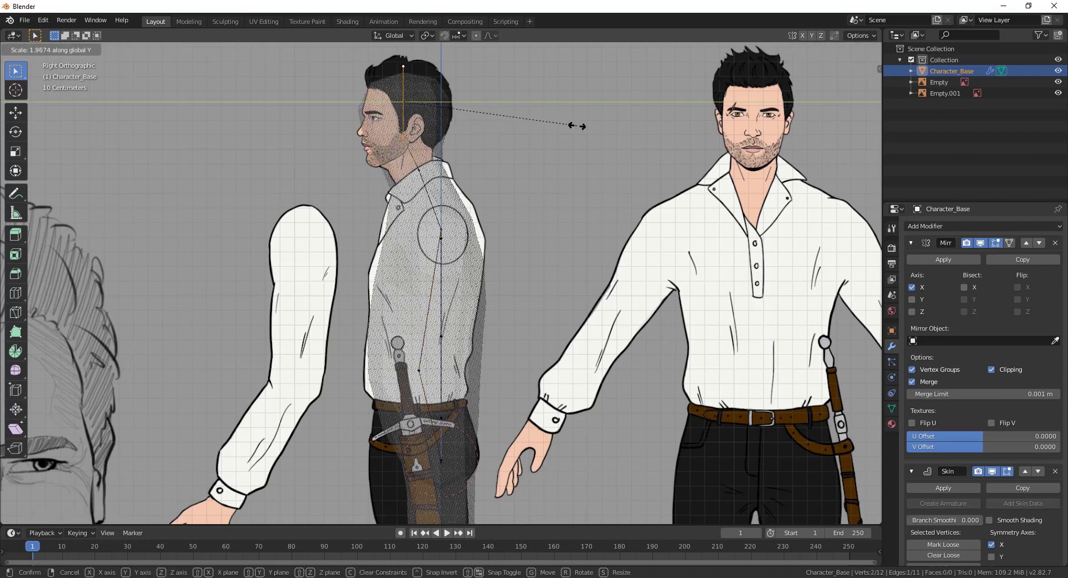
left_click(578, 127)
- Subdivide the head and neck edges and move the jaw and crown vertices to follow the side profile of the head
left_click(423, 166, "shift")
right_click(439, 154)
left_click(440, 150)
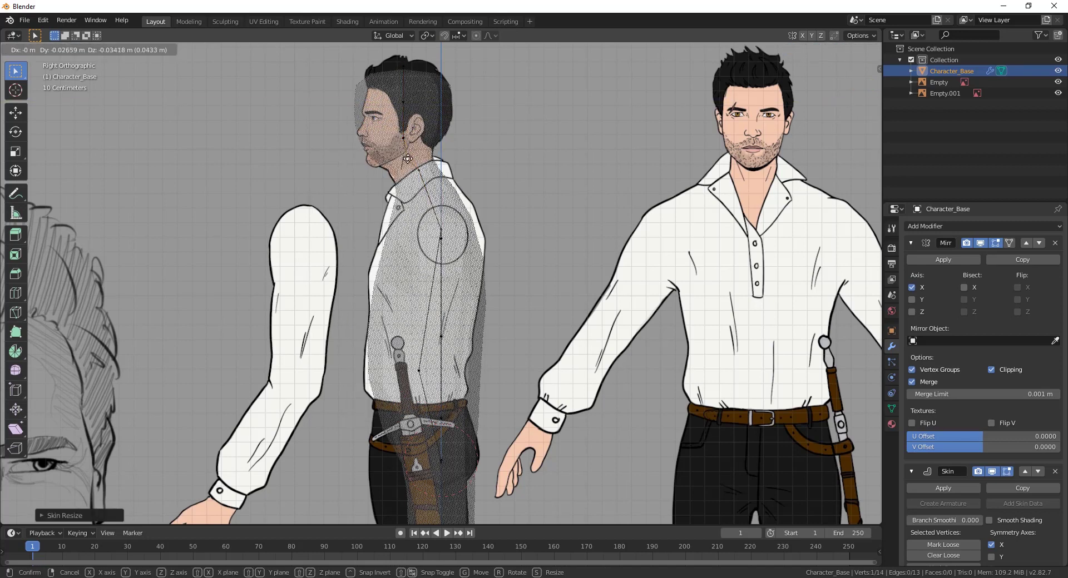
left_click(412, 88)
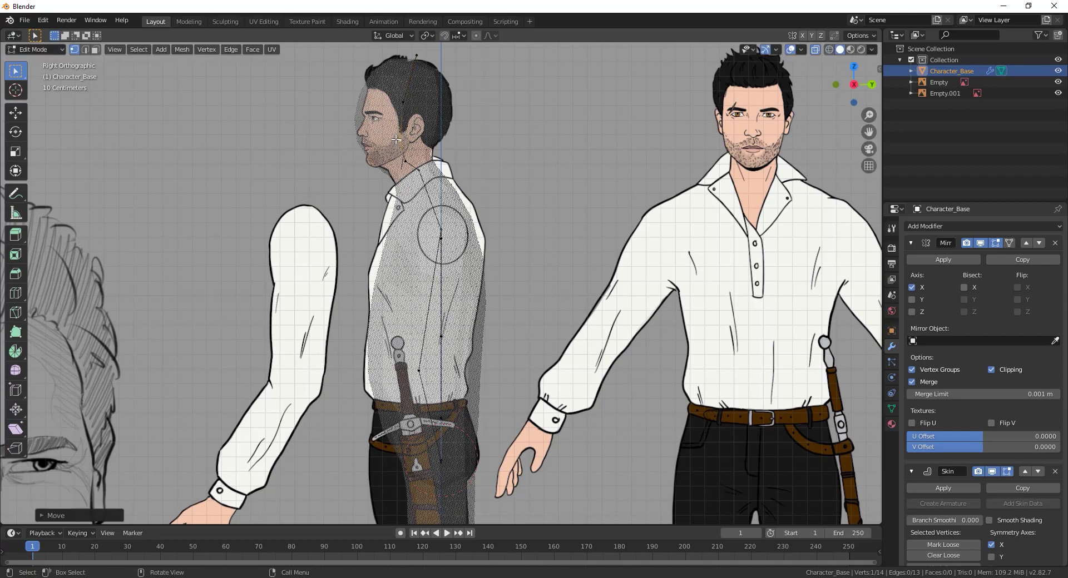
- In the front view, scale the head vertices' skin along X by about 1.12 to match the width of the face
middle_click_drag(412, 87, 497, 76)
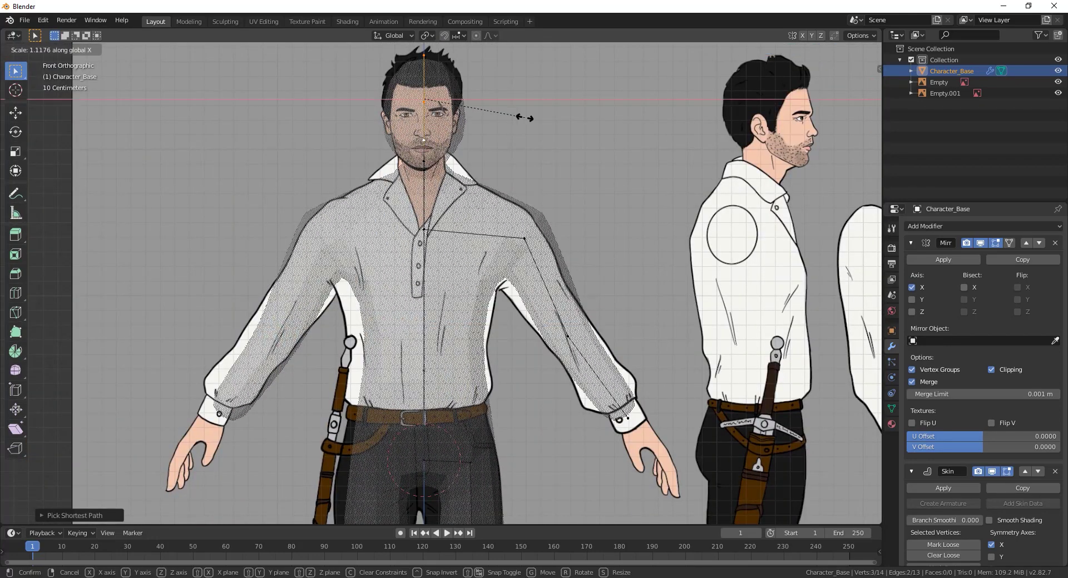
key("ctrl+a")
left_click(503, 76)
- Turn off X-ray, leave Edit Mode and examine the blocked-out body from the front, side and back
middle_click_drag(717, 89, 619, 95)
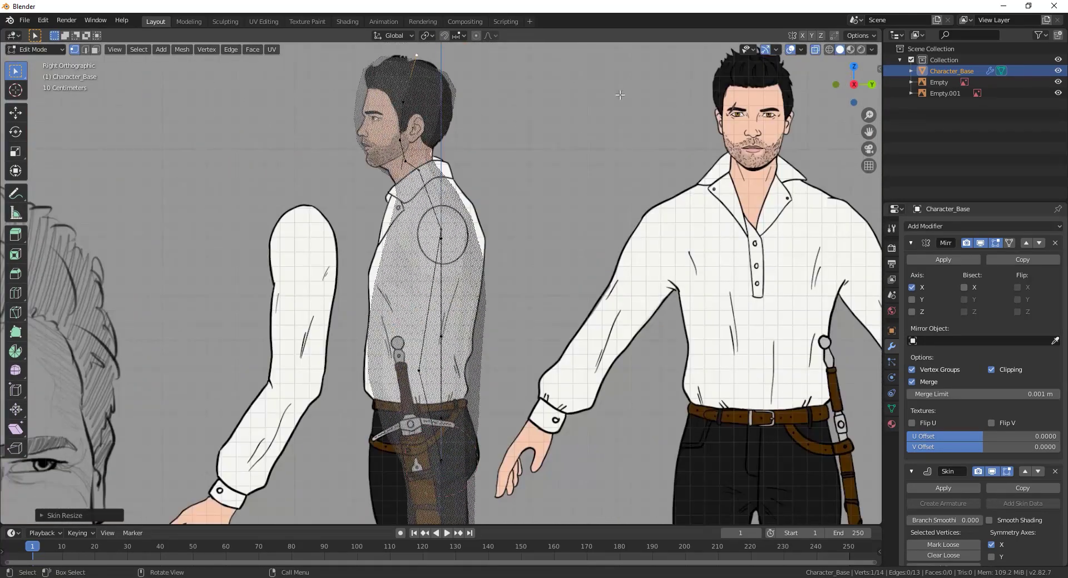
middle_click_drag(453, 265, 603, 332, "shift")
scroll(602, 392, "down", 6)
key("alt+z")
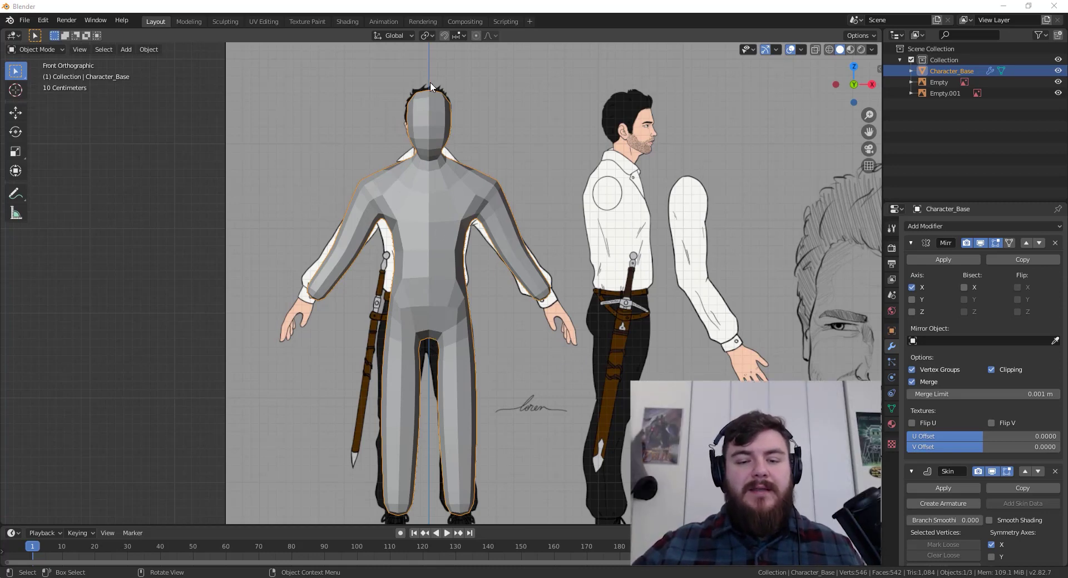
middle_click_drag(490, 296, 258, 320)
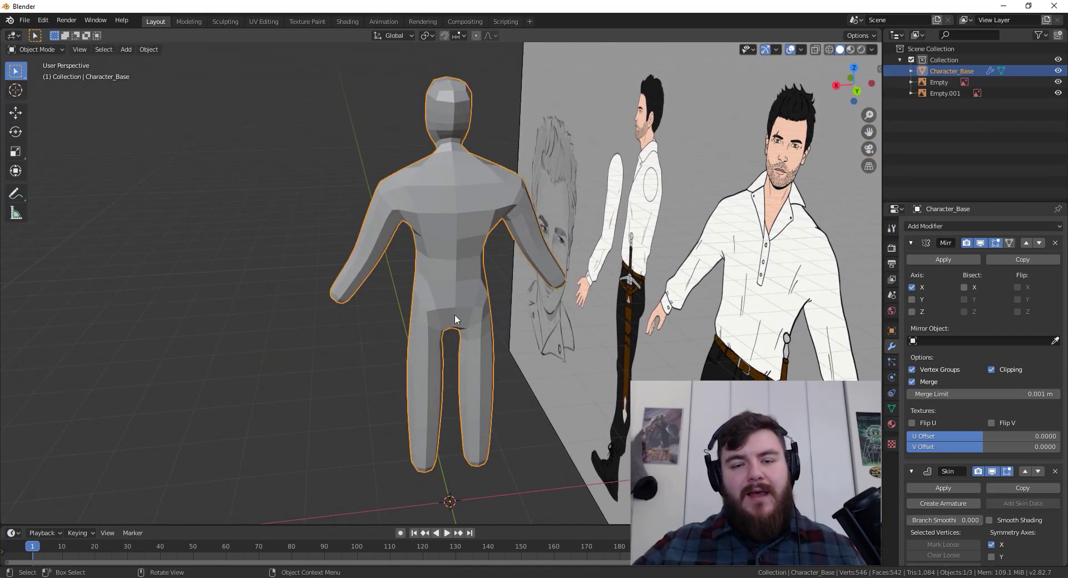
middle_click_drag(455, 315, 404, 341)
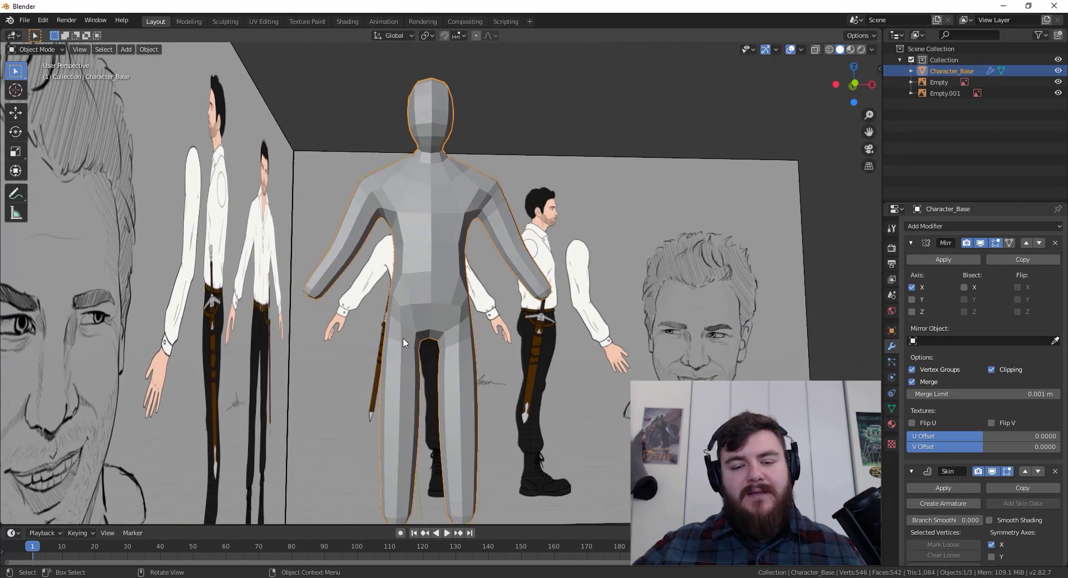
scroll(404, 341, "up", 3)
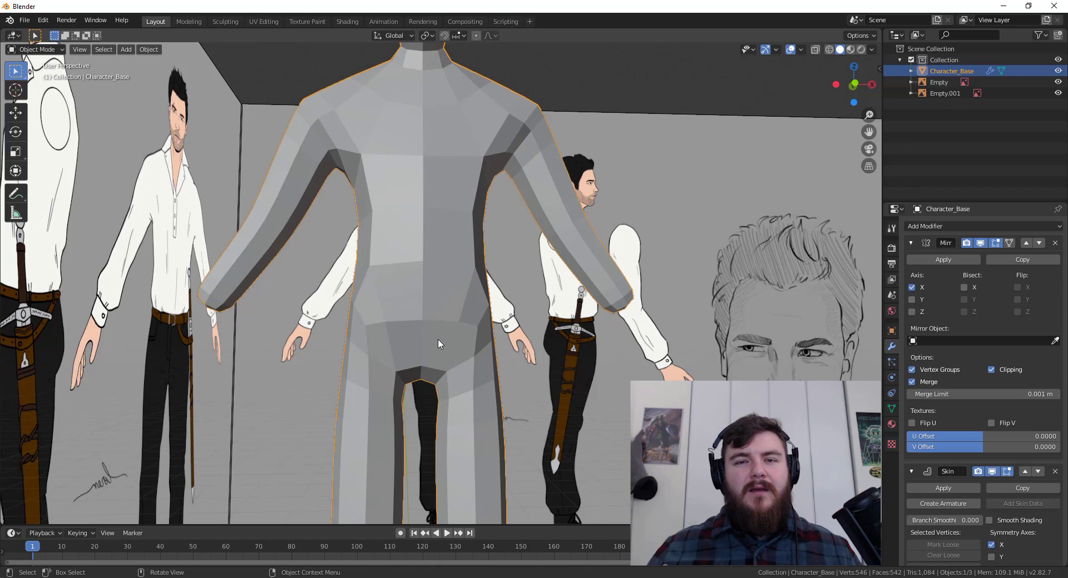
scroll(503, 279, "down", 4)
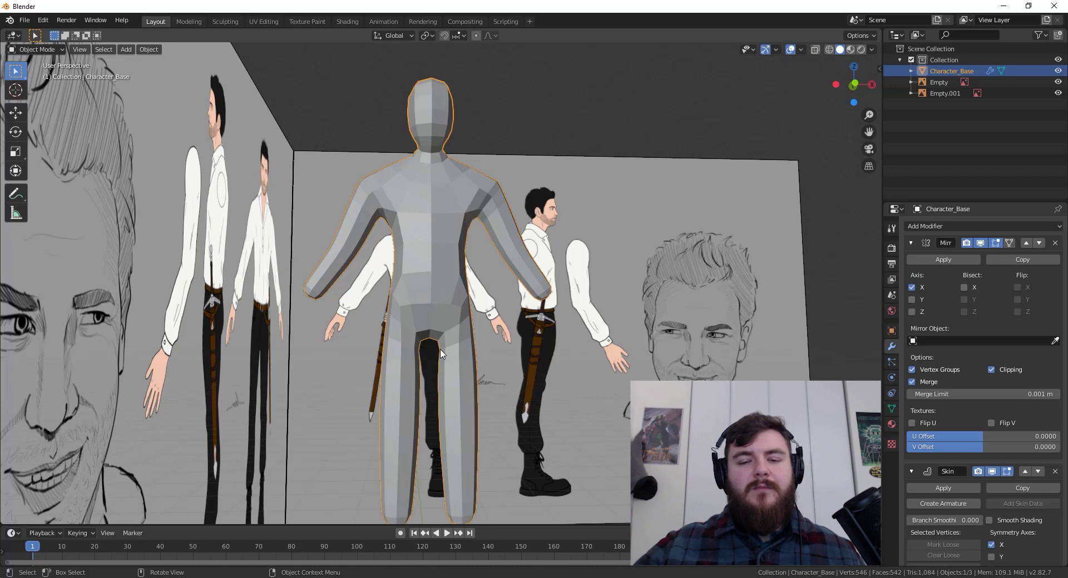
mouse_move(459, 343)
middle_mouse_down()
mouse_move(444, 346)
mouse_move(452, 350)
middle_mouse_up()
- Return to Edit Mode with X-ray in the front view and move the shoulder vertex slightly inward to fit the shirt's shoulder outline
key("KP_1")
key("Tab")
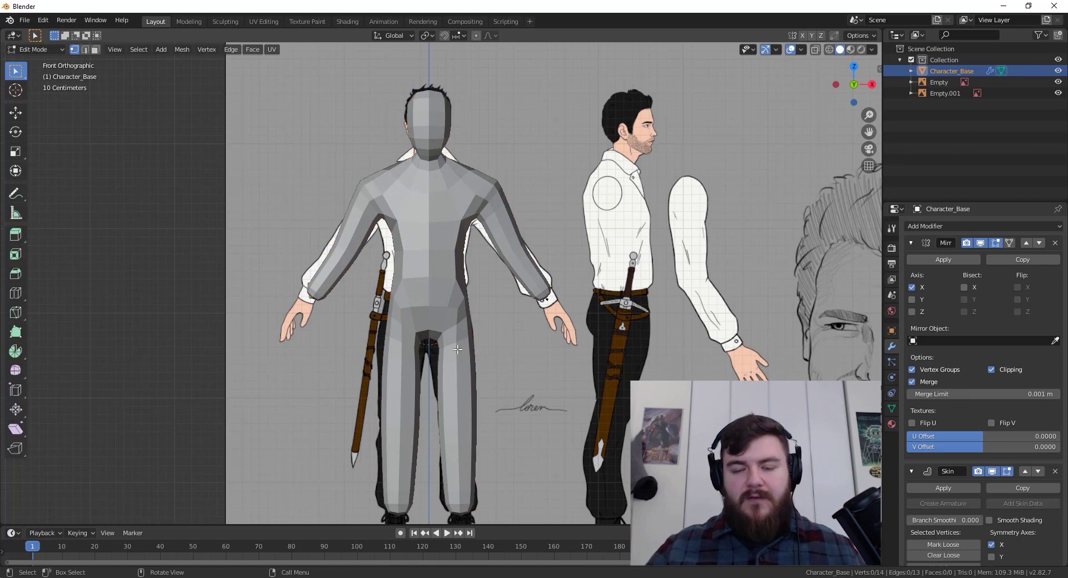
scroll(458, 349, "up", 2)
left_click(815, 49)
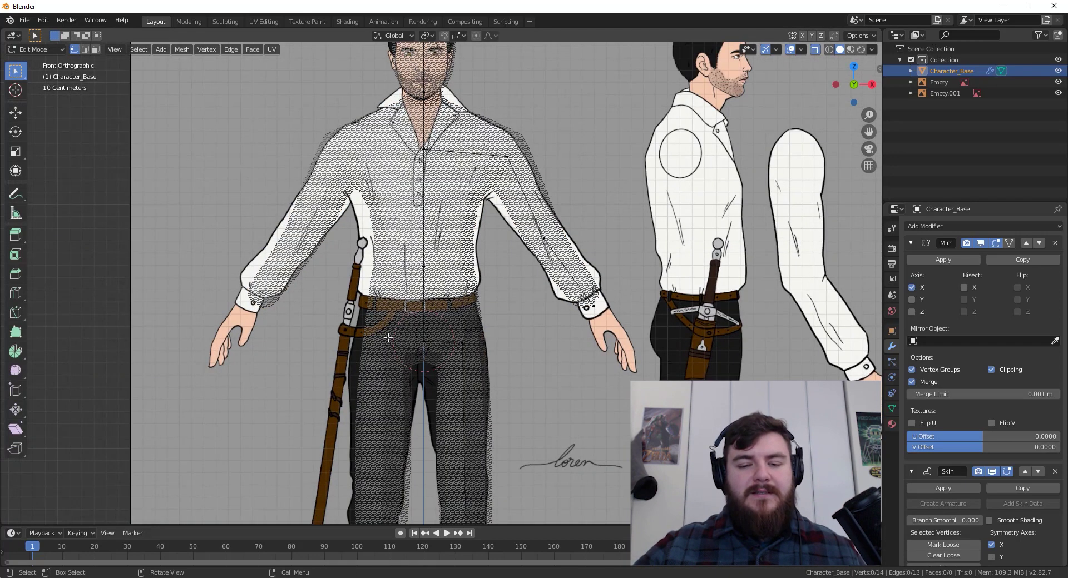
left_click(508, 157)
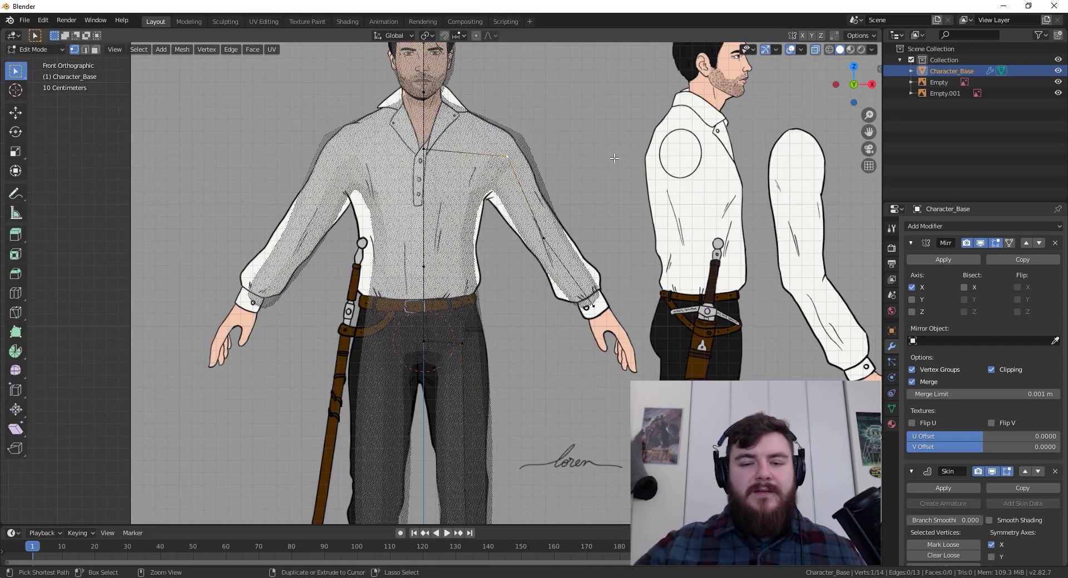
key("s")
right_click(594, 158)
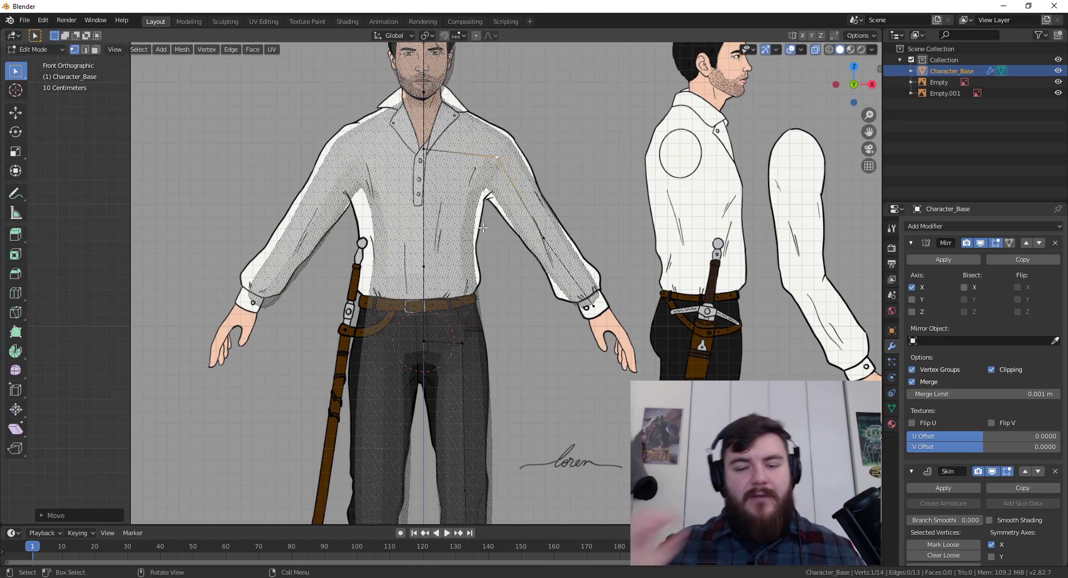
- In the side view, select the hip vertices and move them about 0.15 m forward to centre them in the trousers
key("KP_3")
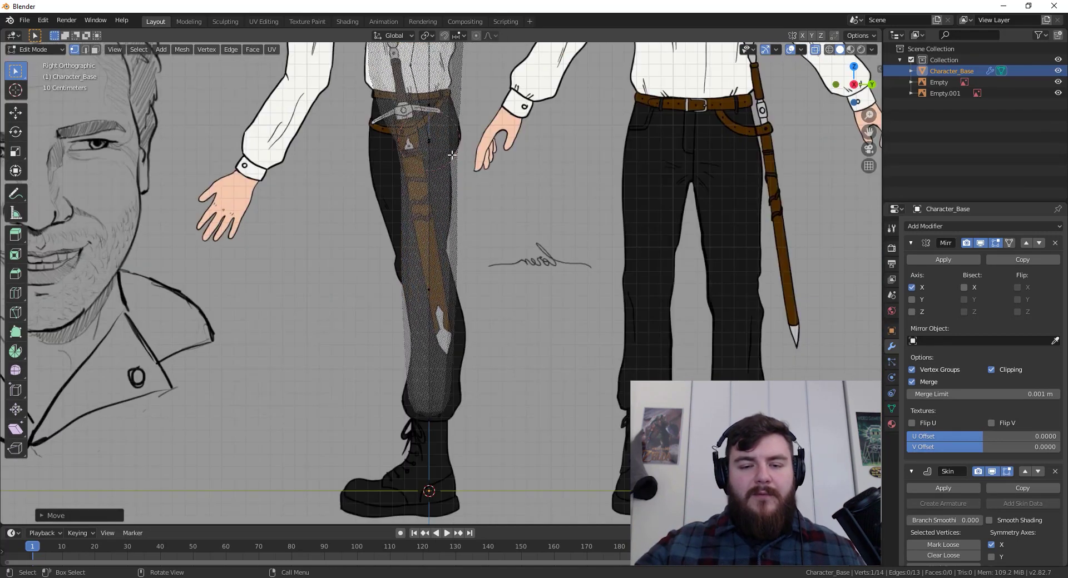
left_click_drag(409, 98, 474, 188)
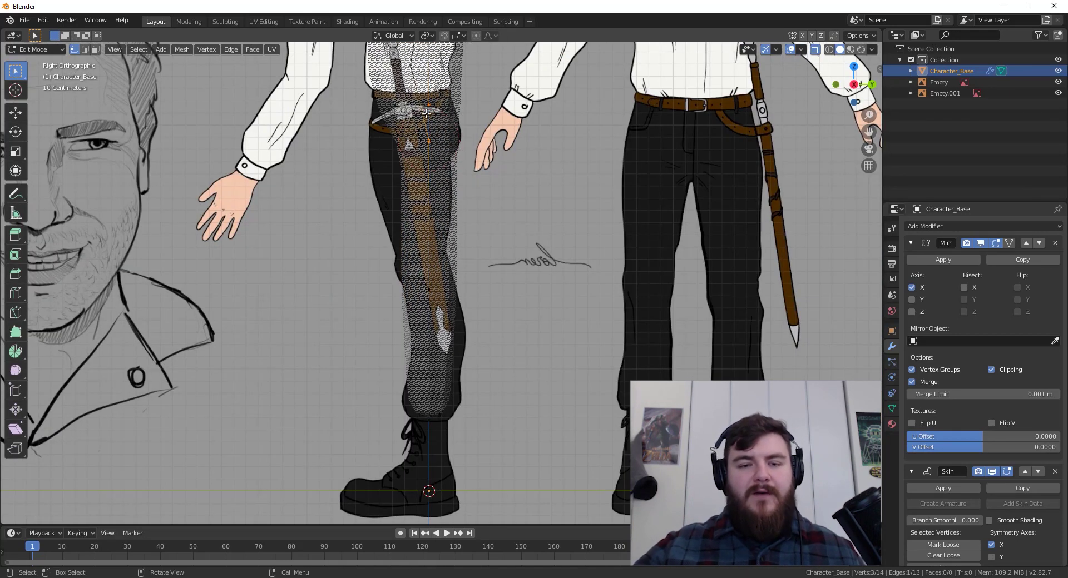
left_click(431, 96, "shift")
key("g")
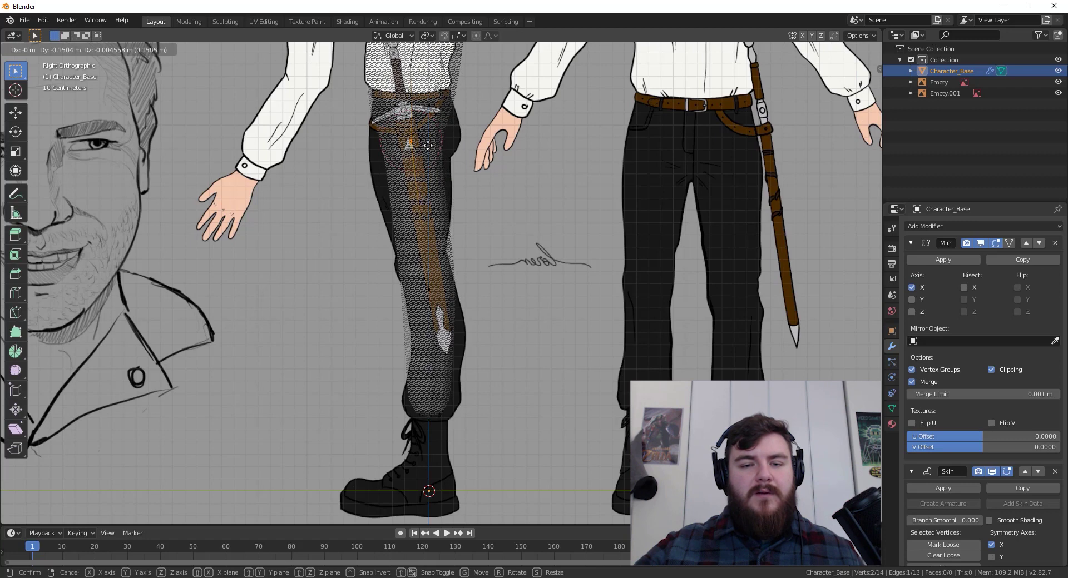
left_click(428, 150)
- Move the knee vertex up and slightly forward and the ankle vertex down and slightly back to follow the leg's side profile
left_click(429, 289)
key("g")
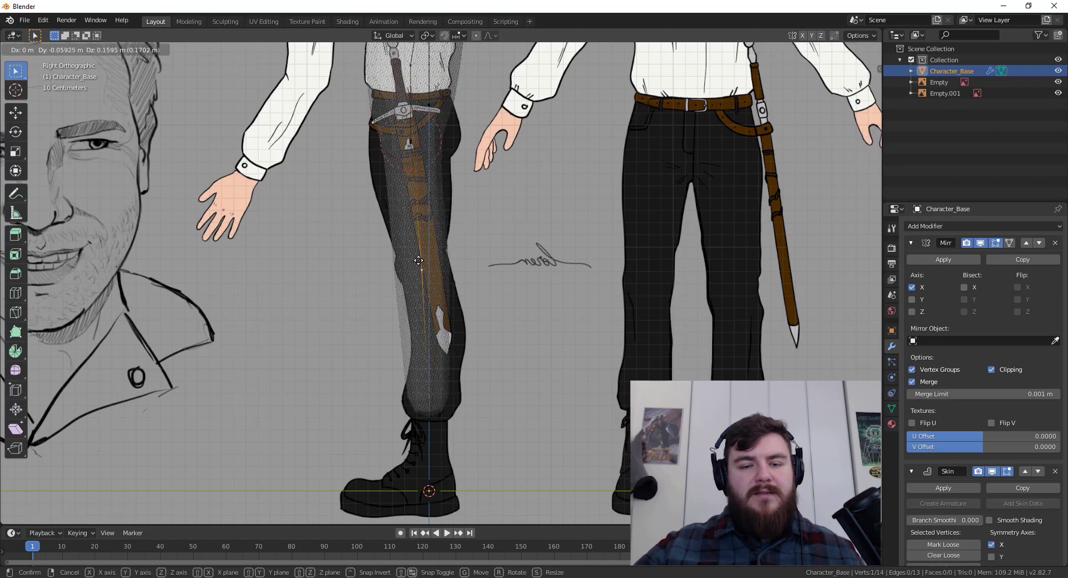
left_click(416, 261)
left_click(428, 407)
key("g")
left_click(435, 402)
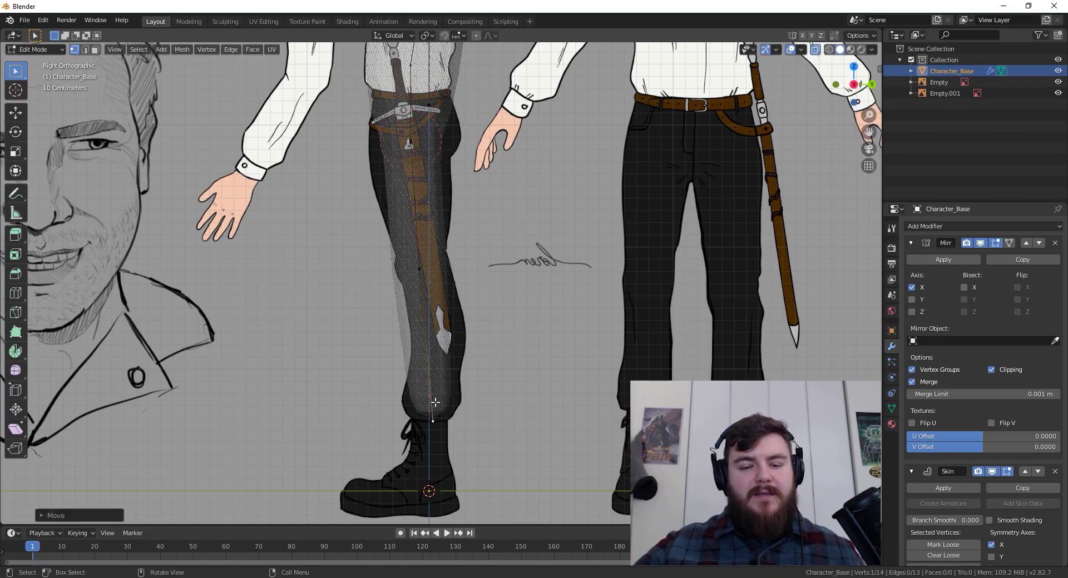
- Subdivide the thigh edge and scale the skin of the new mid-thigh vertex up by about 1.2 in the side view
middle_click_drag(407, 229, 264, 235)
key("KP_3")
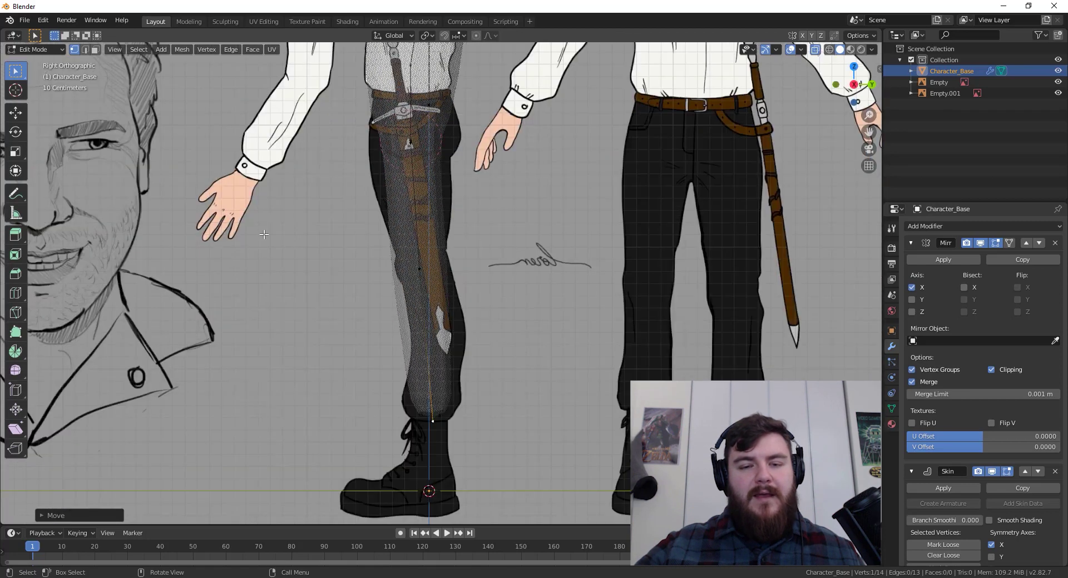
middle_click_drag(430, 199, 469, 219)
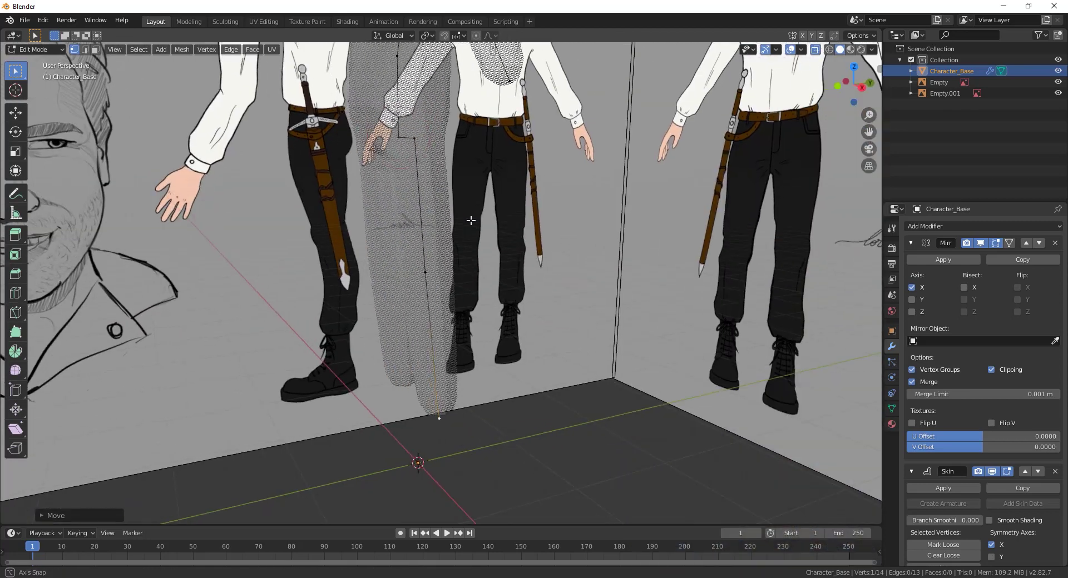
key("2")
left_click(421, 207)
key("KP_3")
right_click(421, 200)
left_click(421, 200)
key("1")
left_click(416, 204)
key("ctrl+a")
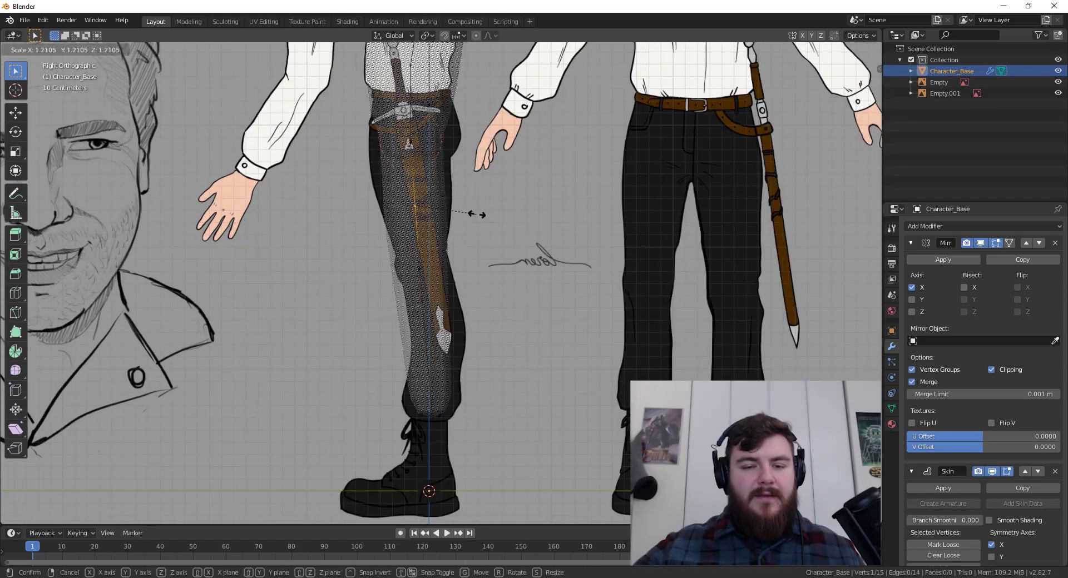
left_click(482, 215)
- Slide the mid-thigh vertex up along its edge towards the hip and resize its skin to fit the upper thigh outline
key("g")
key("g")
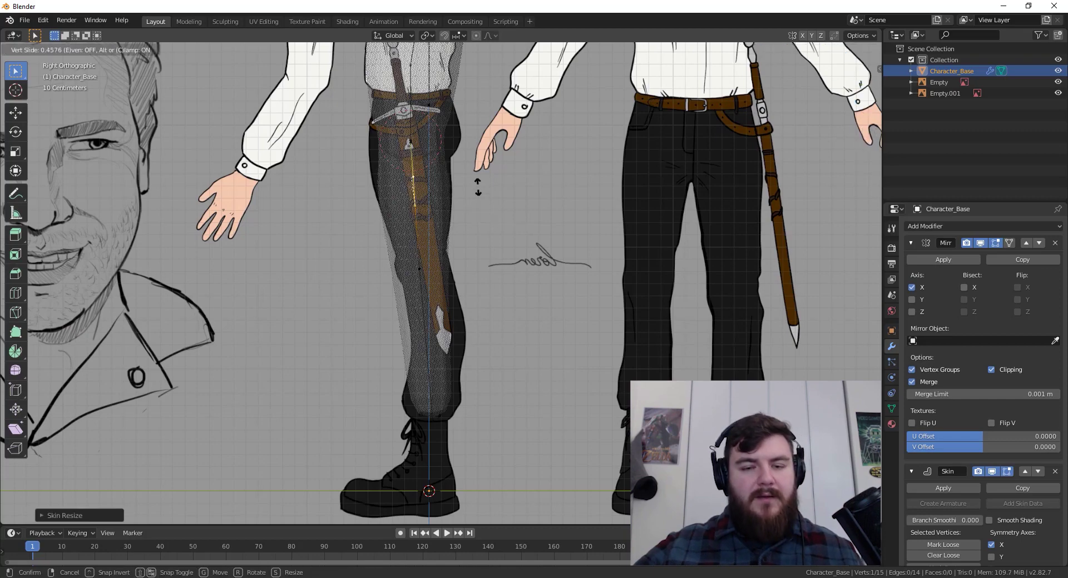
left_click(476, 181)
key("ctrl+a")
left_click(483, 179)
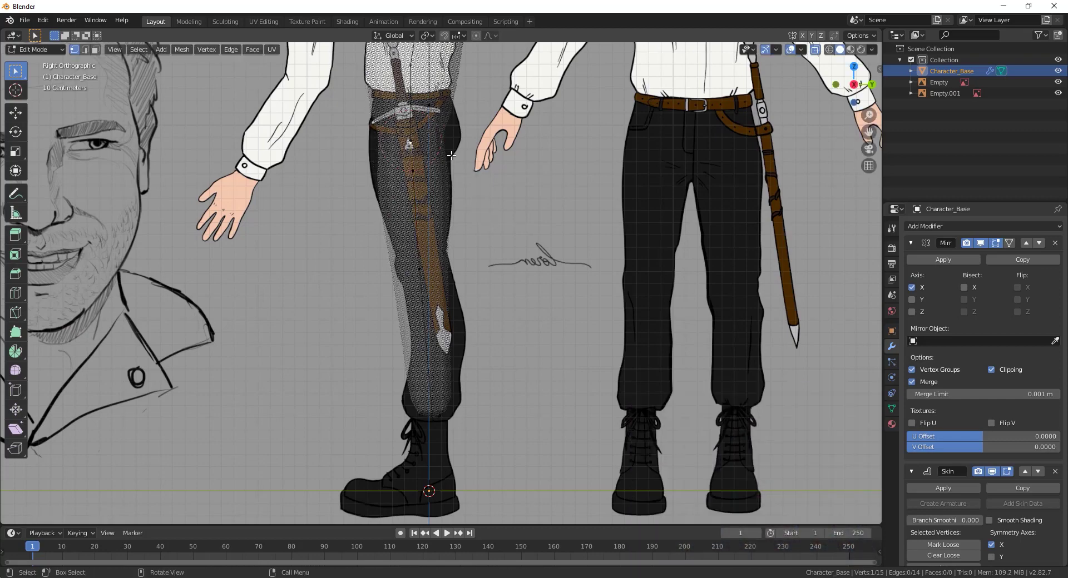
key("ctrl+a")
left_click(495, 182)
- Subdivide the edge between knee and ankle, move the new vertex back into the calf and resize its skin to fit
middle_click_drag(499, 183, 432, 226)
left_click(439, 368)
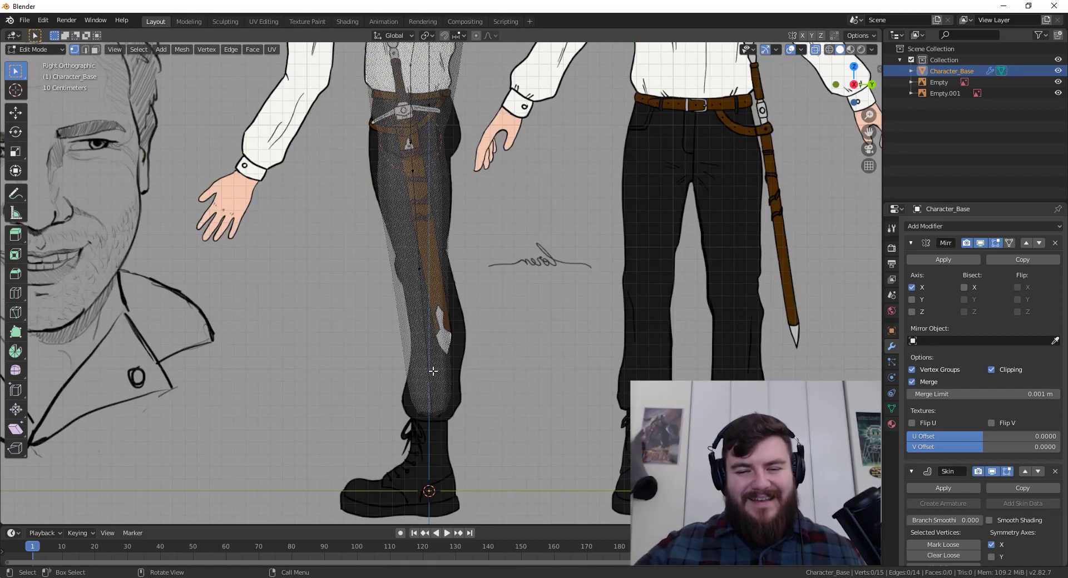
left_click(432, 402)
left_click(422, 272, "shift")
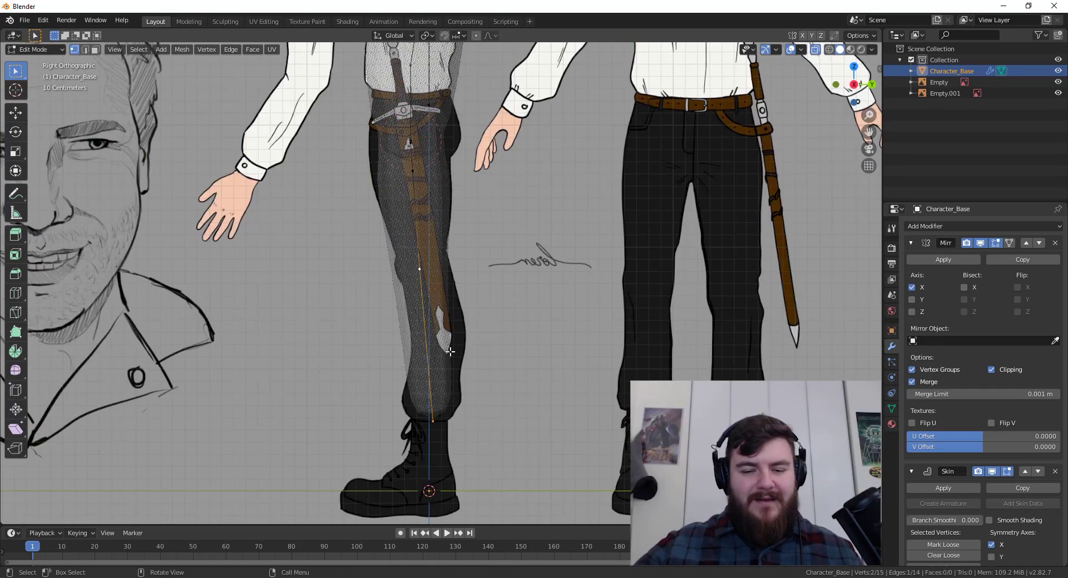
right_click(473, 354)
left_click(470, 301)
left_click(433, 344)
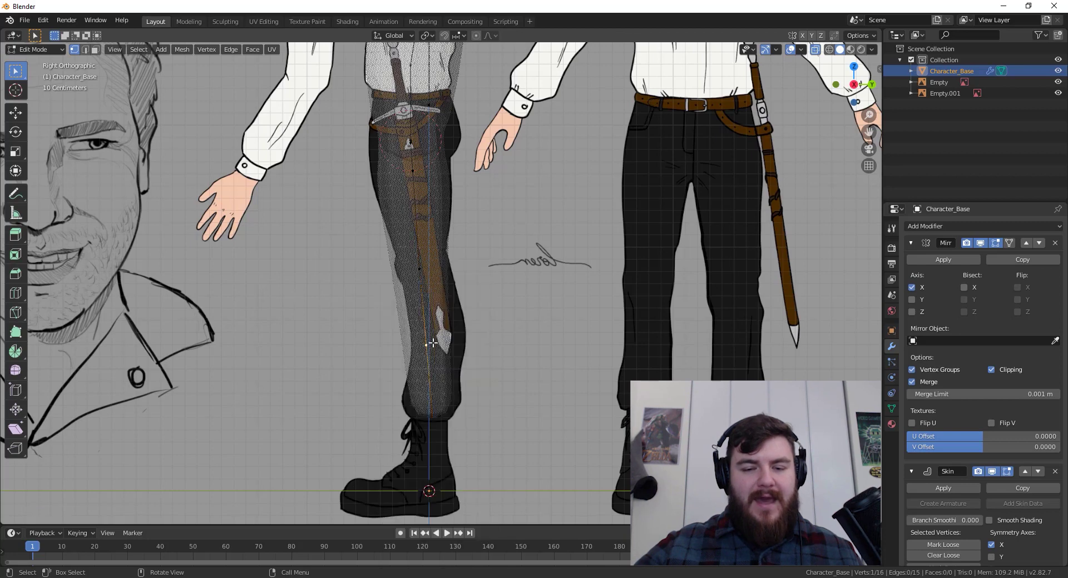
key("g")
left_click(443, 328)
key("ctrl+a")
left_click(480, 359)
- Turn off X-ray and examine the shape of the leg in perspective and from the side
middle_click_drag(492, 380, 477, 390)
key("z")
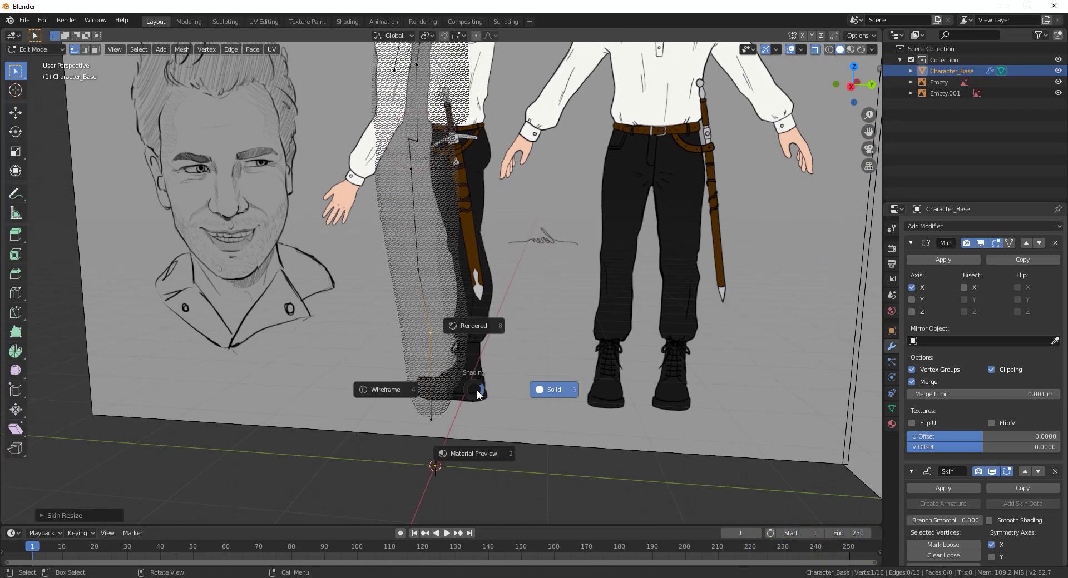
key("Escape")
left_click(814, 49)
middle_click_drag(390, 311, 408, 325)
middle_click_drag(435, 363, 455, 254)
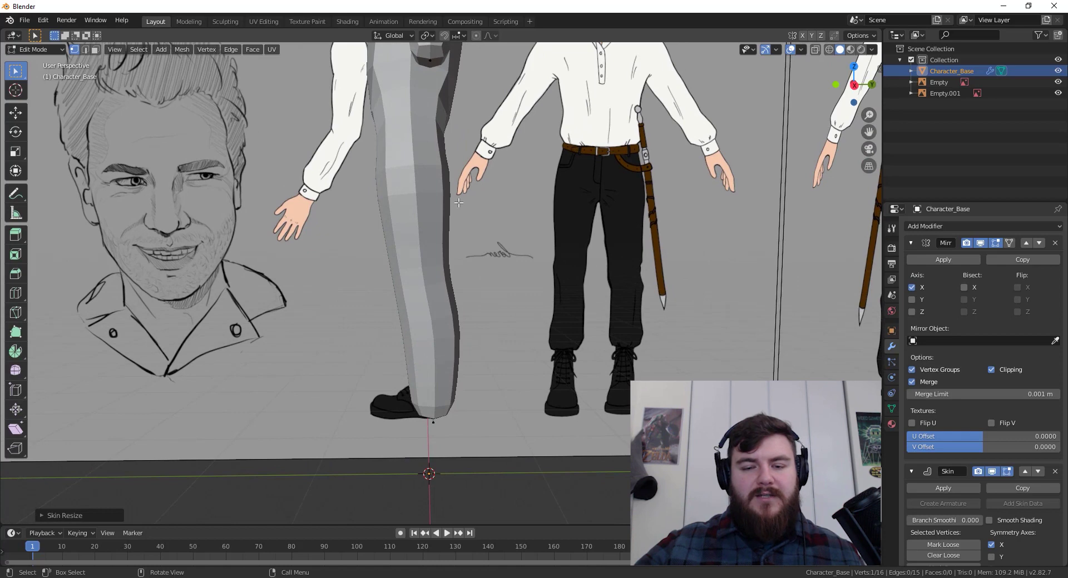
left_click_drag(468, 339, 467, 362)
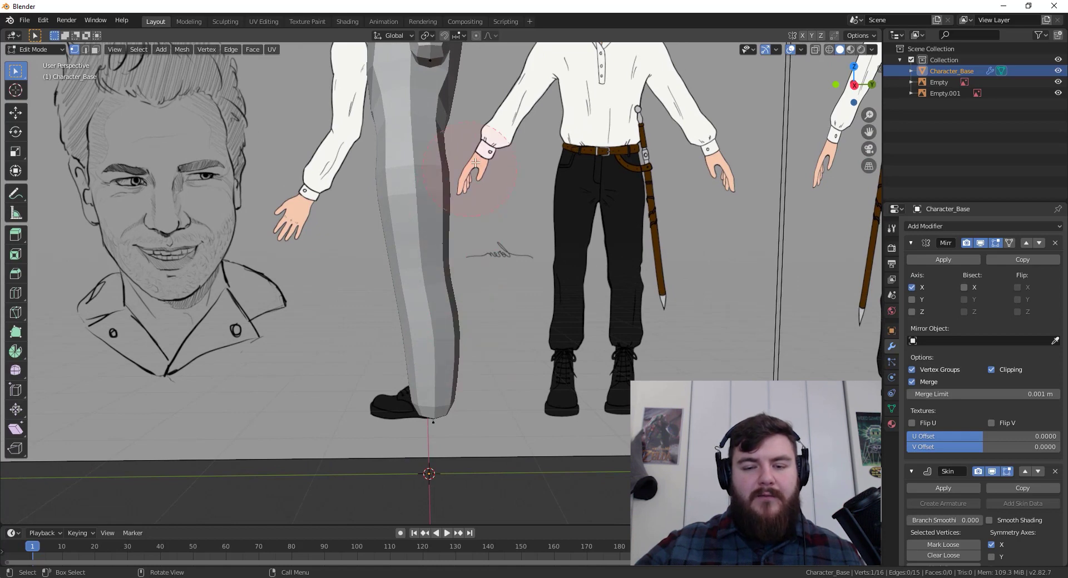
key("KP_3")
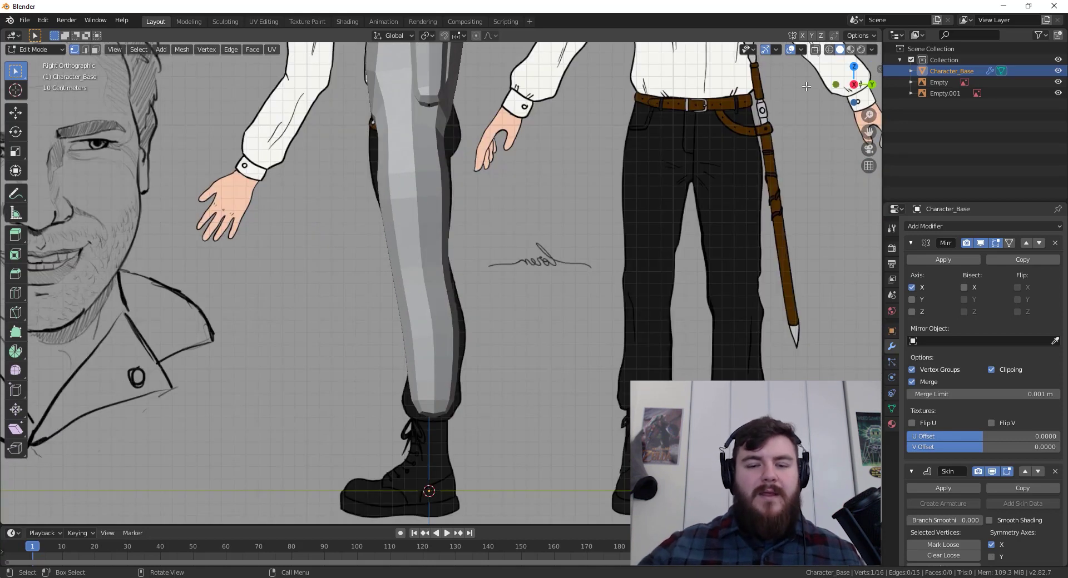
- Extrude the ankle vertex down into the boot, forward to the ball of the foot and out to the toe tip
scroll(426, 334, "up", 5)
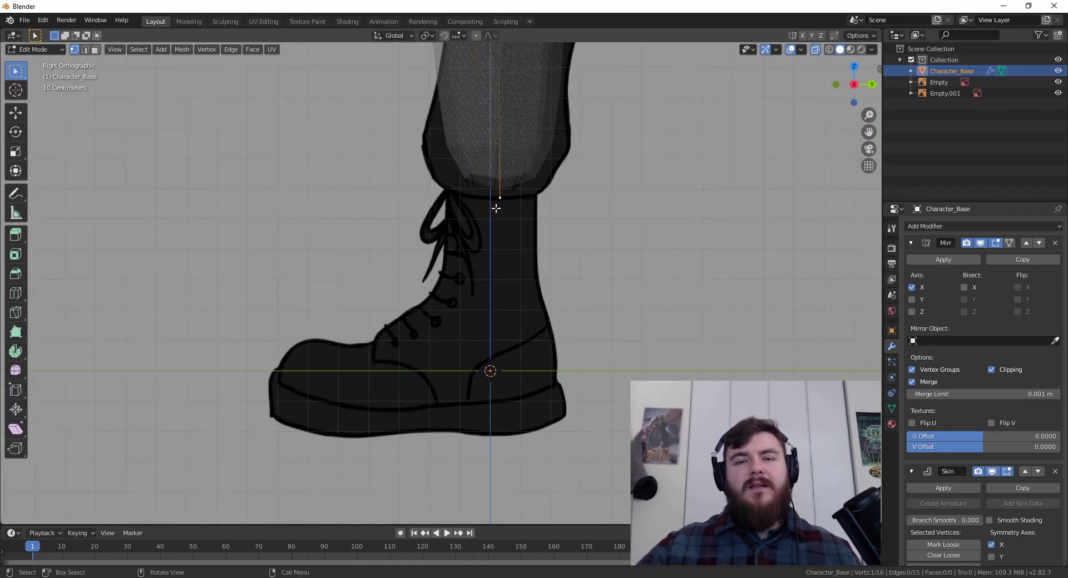
key("e")
left_click(453, 356)
key("e")
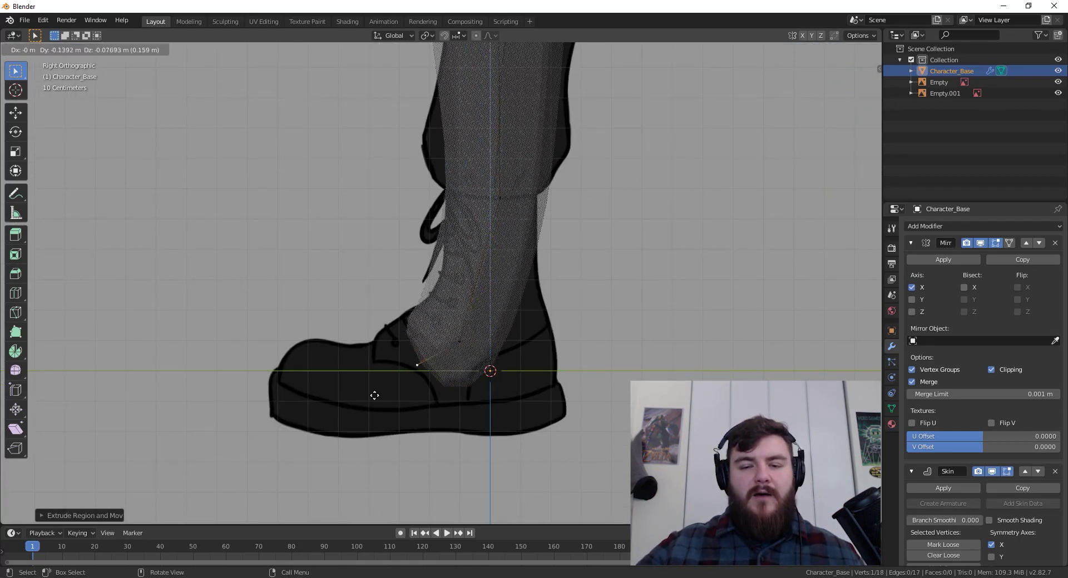
left_click(364, 406)
key("e")
left_click(252, 392)
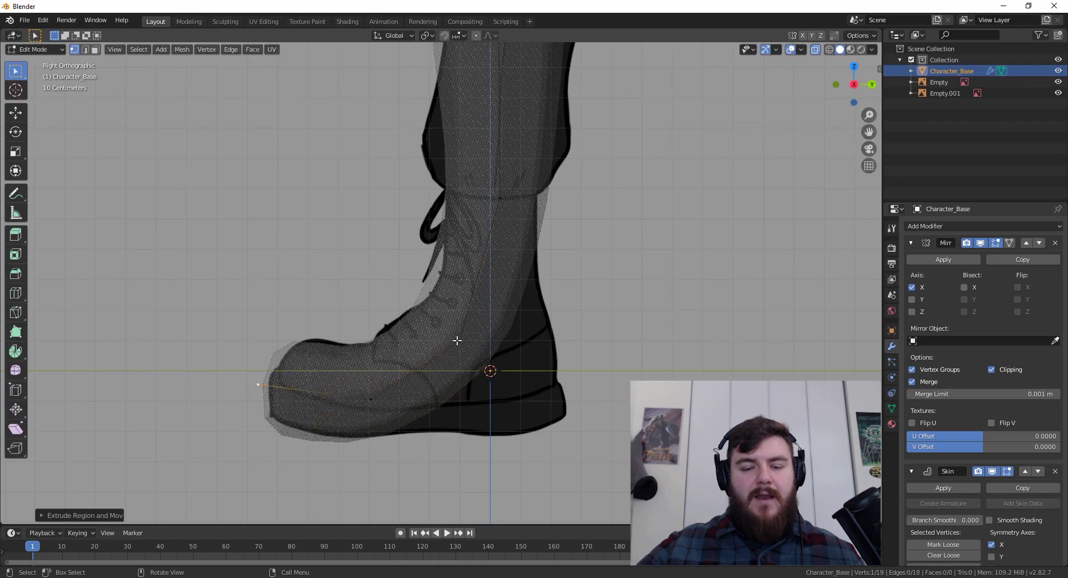
- Extrude a heel vertex from the ankle joint to the back of the boot sole, and move the ankle joint slightly backward
left_click(459, 342)
key("e")
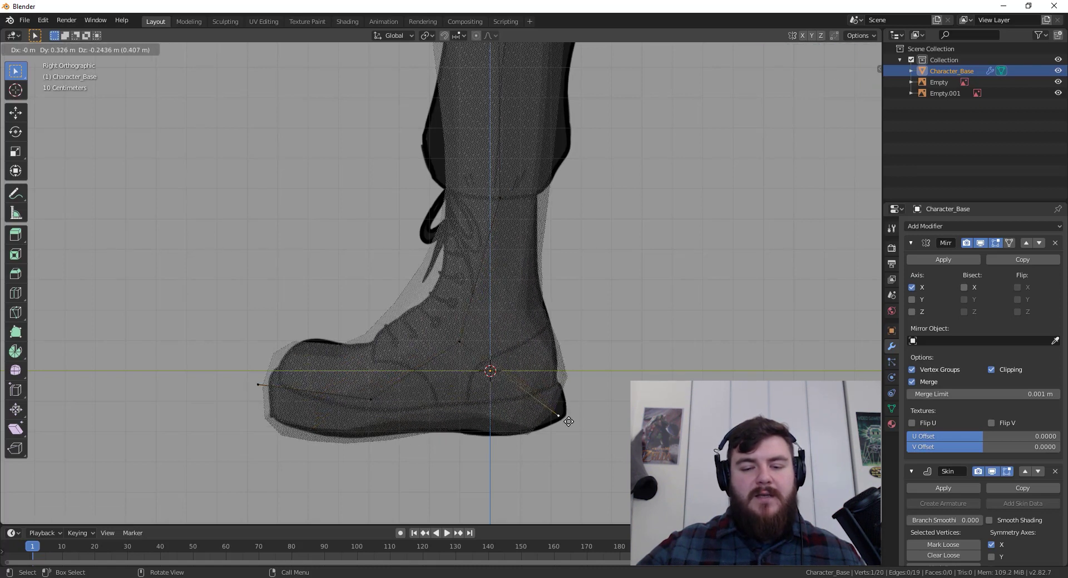
left_click(569, 428)
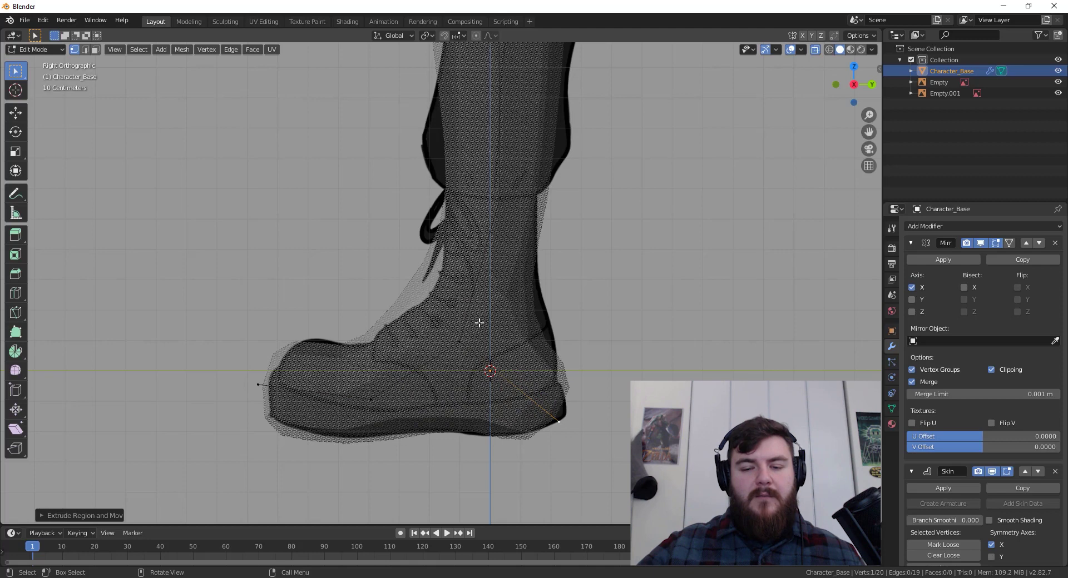
left_click(455, 340)
key("g")
left_click(483, 337)
- Select the ankle joint, heel, ball and toe vertices of the foot and try rotating them around the Z axis
mouse_move(528, 372)
middle_mouse_down()
mouse_move(546, 375)
mouse_move(445, 476)
middle_mouse_up()
key("c")
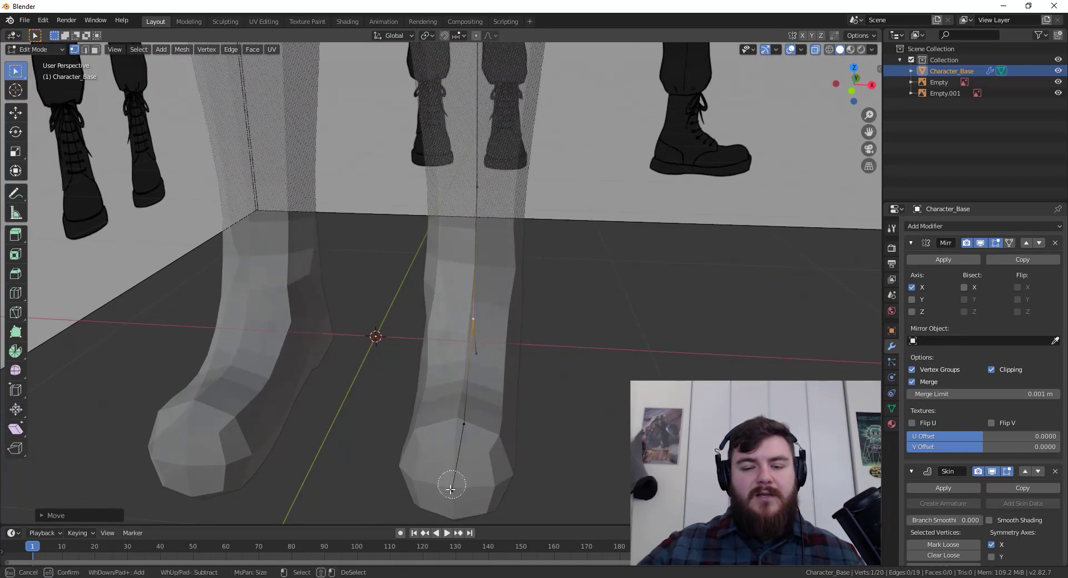
left_click_drag(450, 489, 474, 334)
key("Escape")
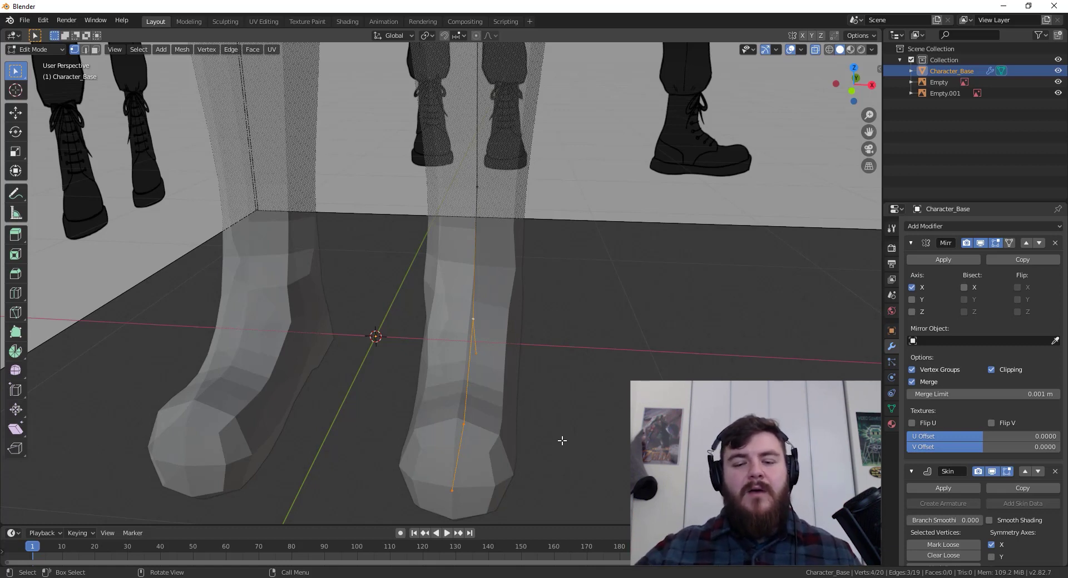
key("r")
left_click(629, 422)
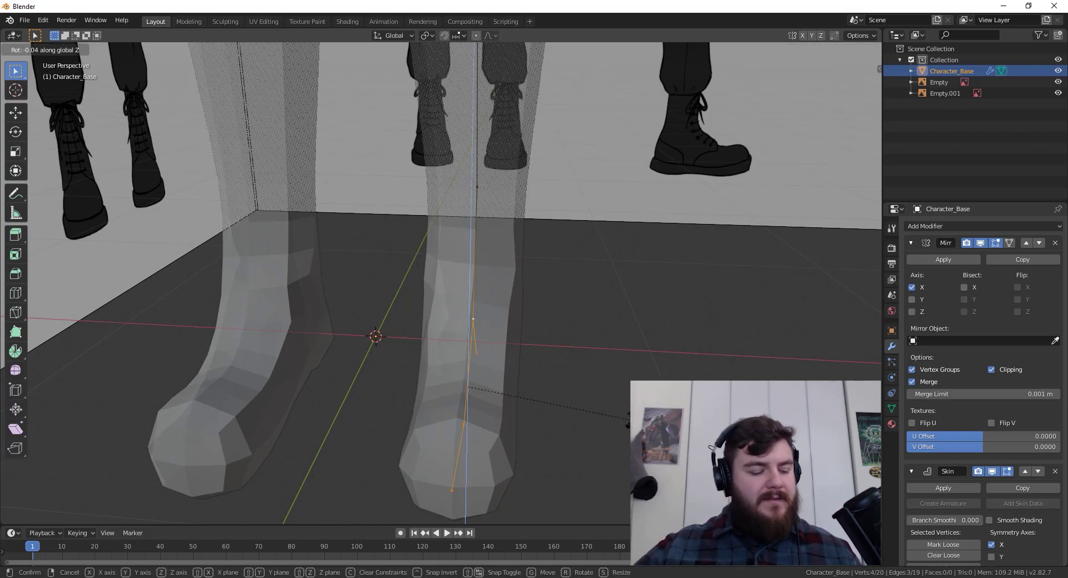
- Widen the skin of the selected foot vertices to match the boot's width in the front reference
key("KP_1")
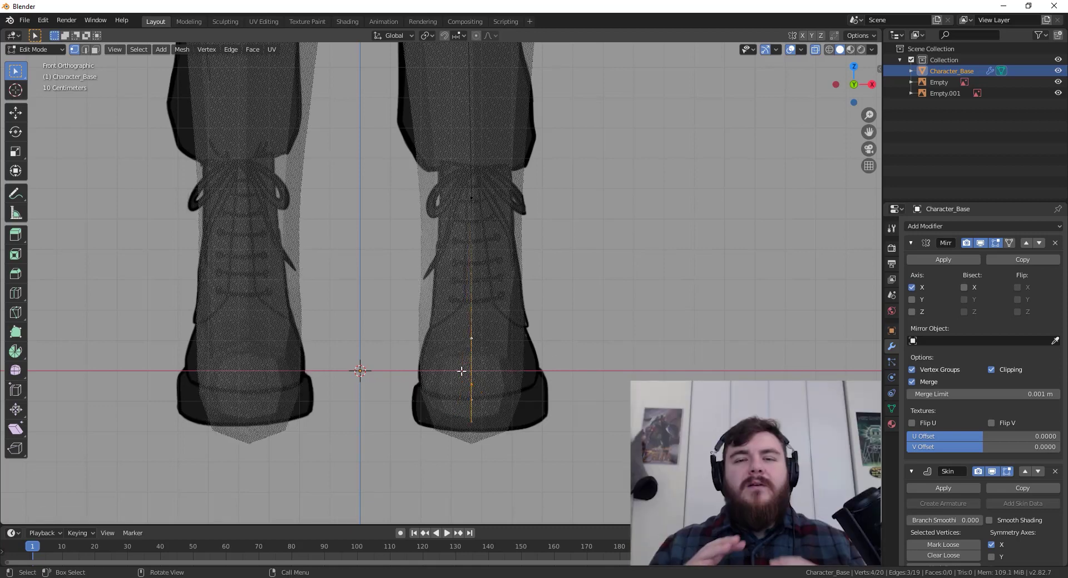
middle_click_drag(552, 359, 563, 413)
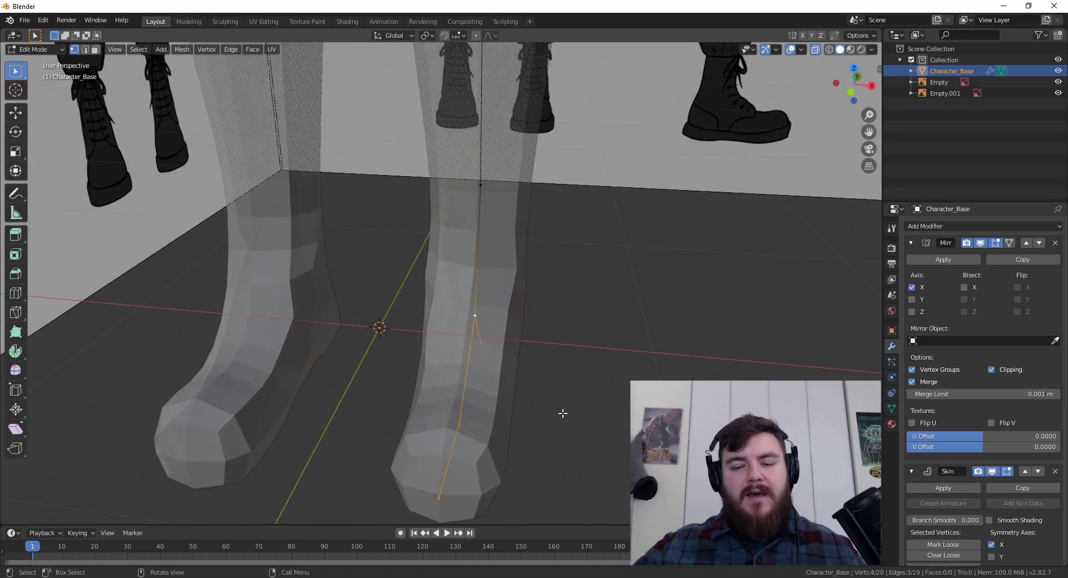
key("ctrl+a")
left_click(562, 412)
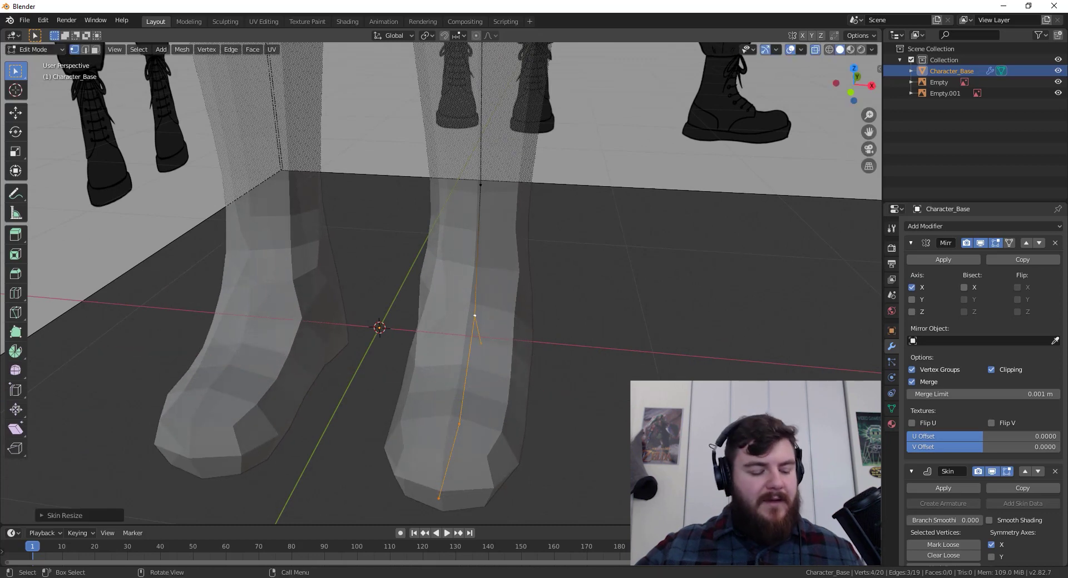
middle_click_drag(582, 416, 469, 385)
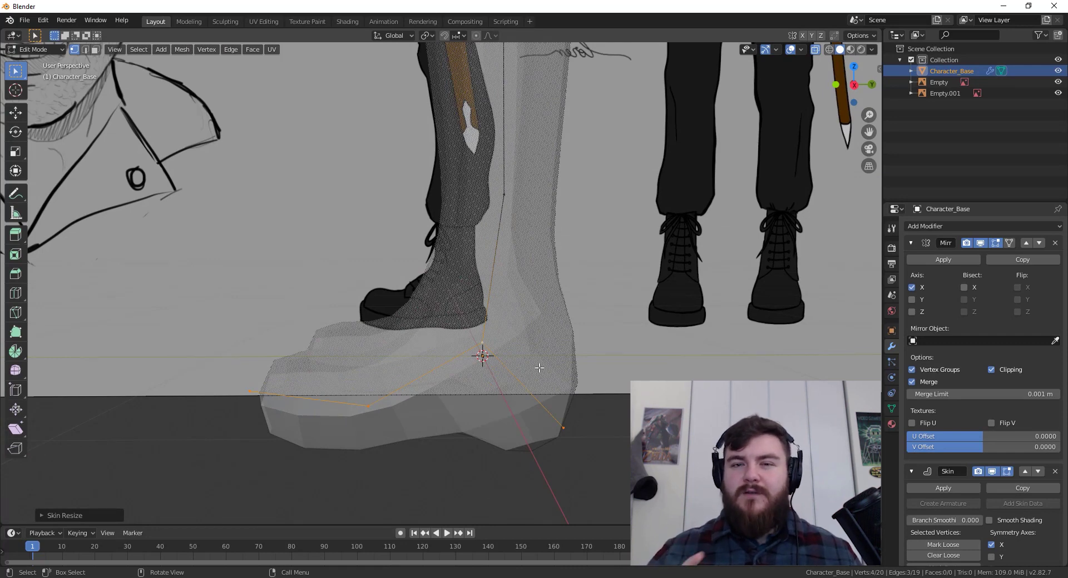
- In the side view, subdivide the edge above the ankle joint and reduce the new vertex's skin to fit the boot shaft
key("KP_3")
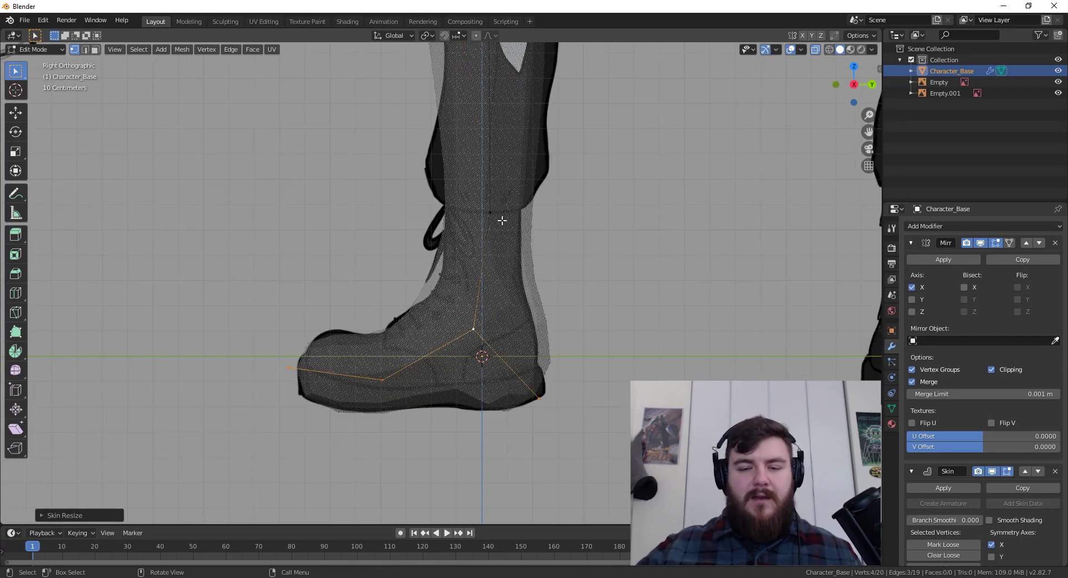
right_click(490, 212, "ctrl")
left_click(497, 215)
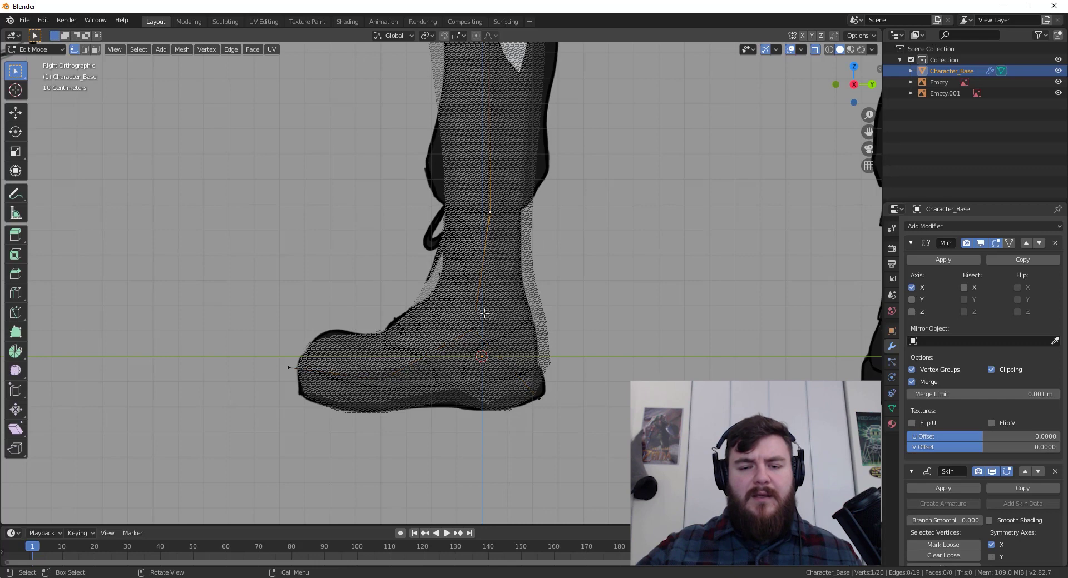
left_click(473, 327, "shift")
right_click(562, 250)
left_click(563, 250)
key("ctrl+a")
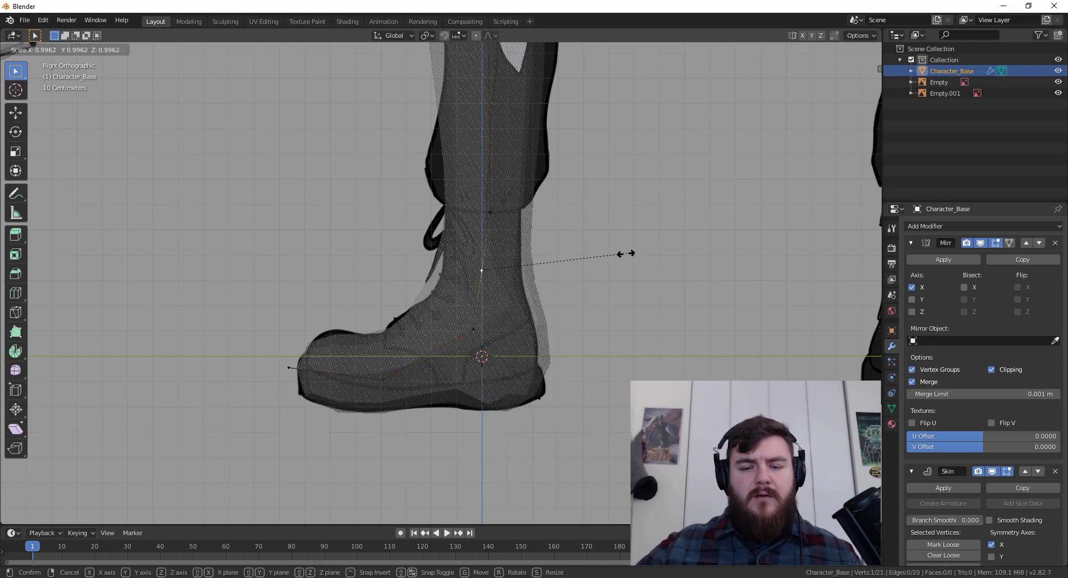
left_click(584, 258)
- In the front view, select the calf and trouser-hem vertices and resize their skin to fit the lower leg outline
middle_click_drag(567, 298, 475, 367)
scroll(464, 289, "up", 4)
scroll(463, 288, "down", 3)
key("KP_1")
left_click(455, 452)
right_click(452, 367, "ctrl")
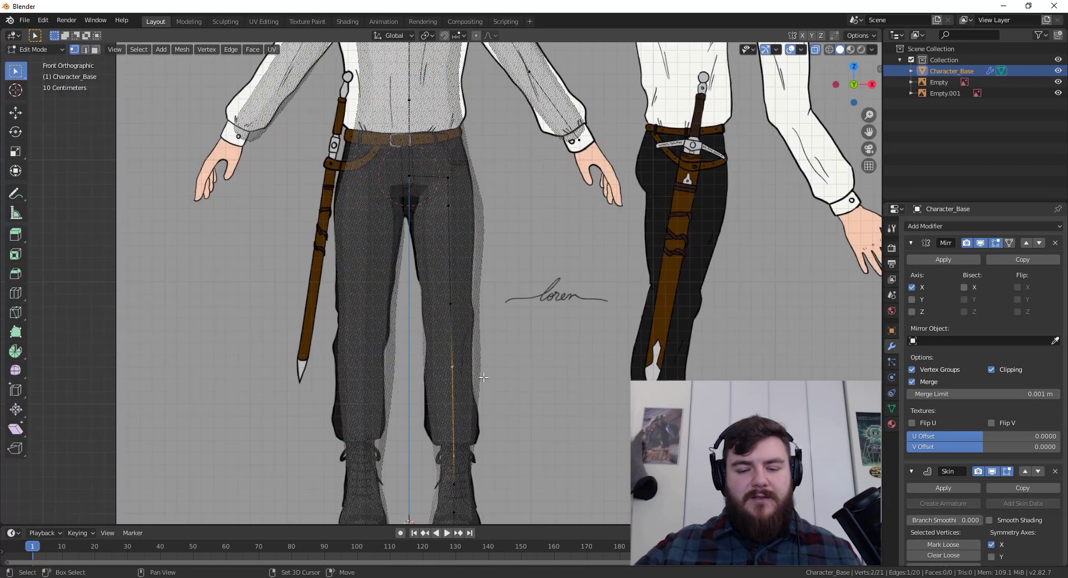
key("s")
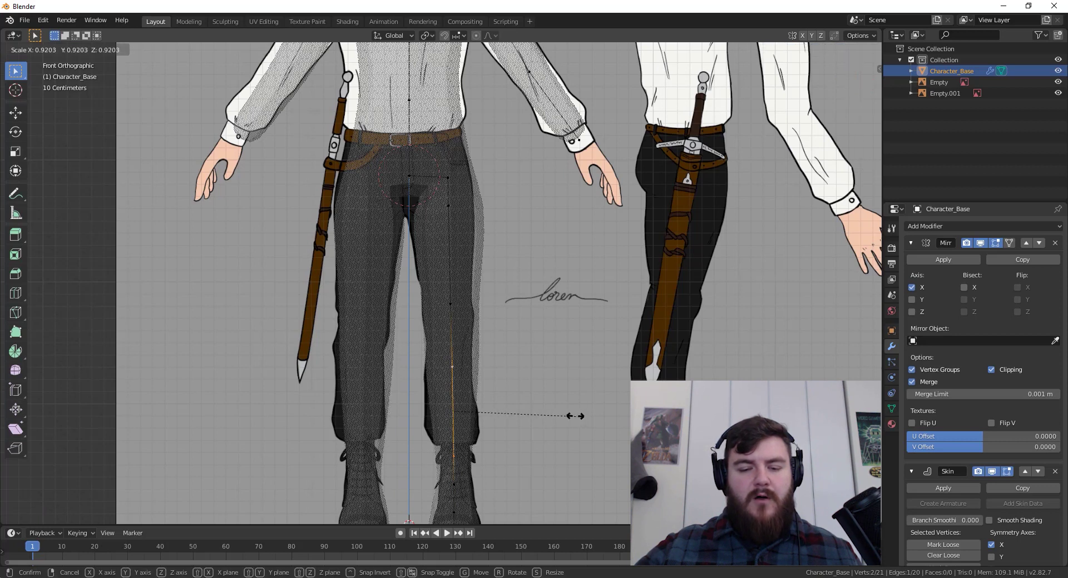
left_click(498, 432)
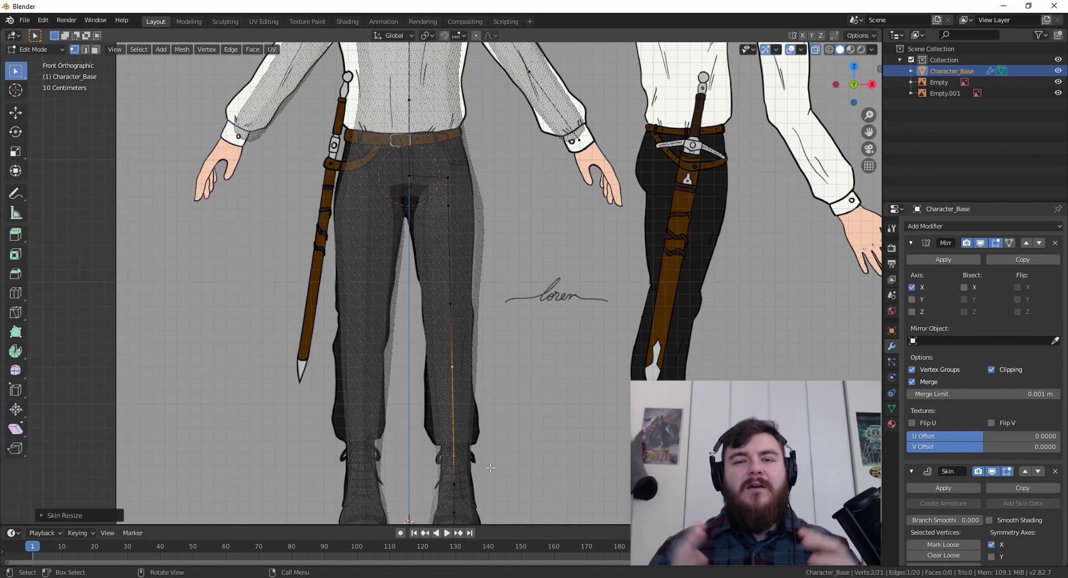
- Narrow the skin of the upper thigh and knee vertices to fit the trouser outline in the front reference
mouse_move(492, 444)
middle_mouse_down()
mouse_move(473, 447)
mouse_move(491, 448)
middle_mouse_up()
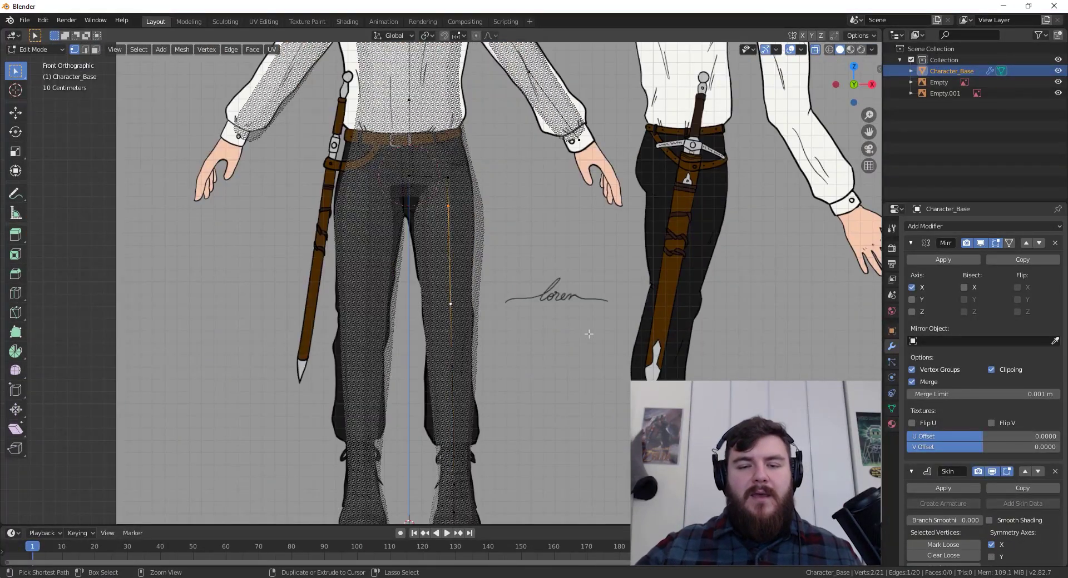
key("ctrl+a")
left_click(578, 324)
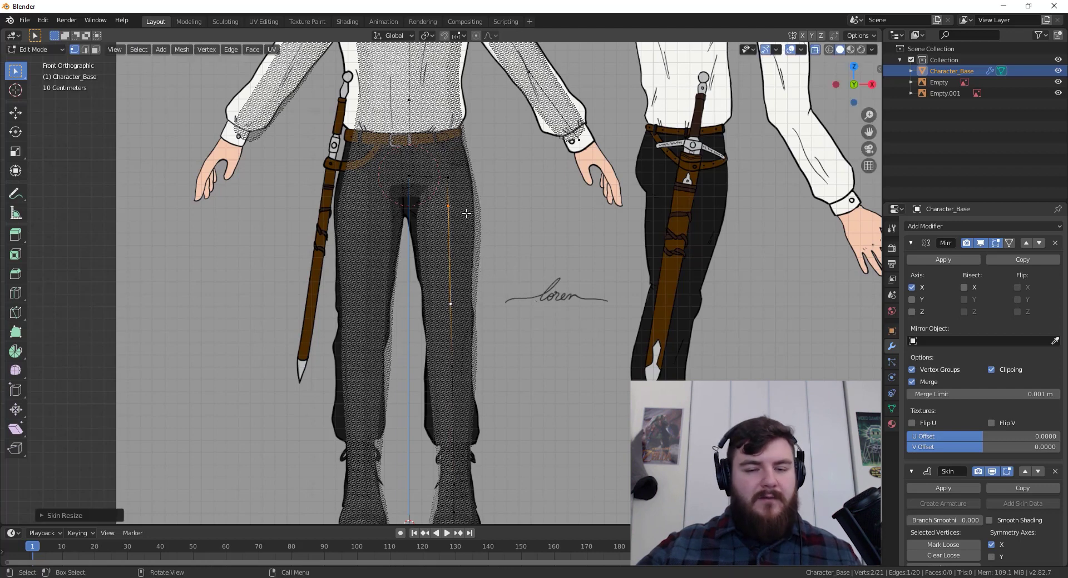
left_click(451, 185)
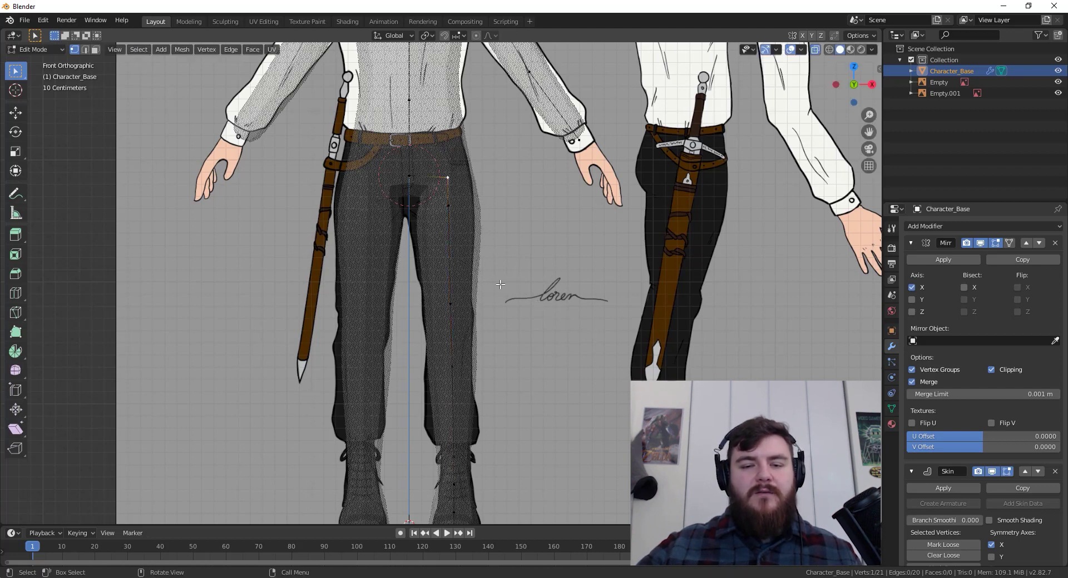
- Circle-select the character's skeleton vertices from the feet up to the head, excluding the wrist end, and hide them
middle_click_drag(548, 307, 493, 251)
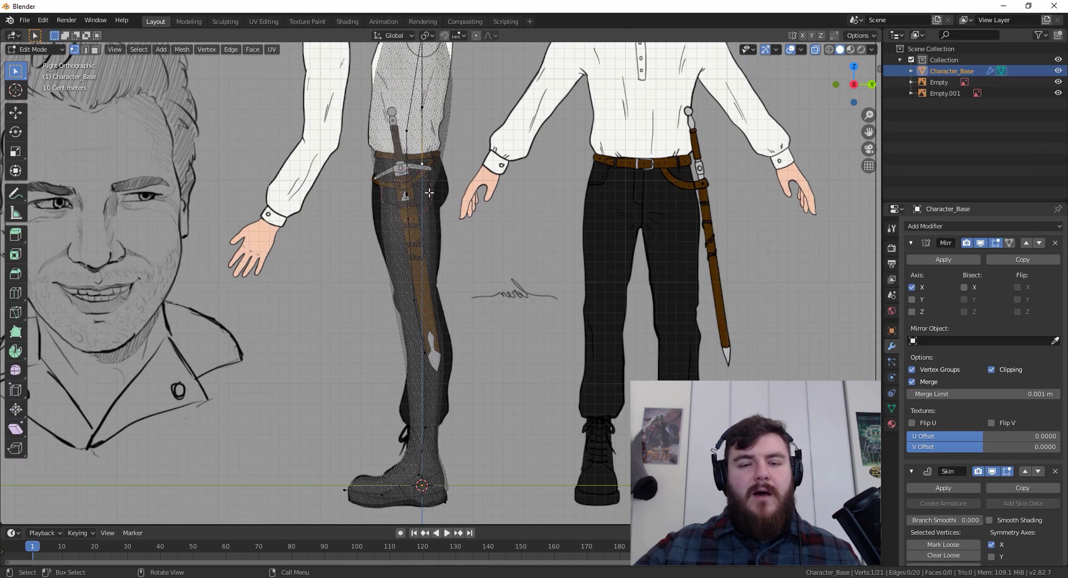
scroll(420, 195, "down", 2)
middle_click_drag(320, 117, 410, 130)
scroll(384, 289, "down", 5)
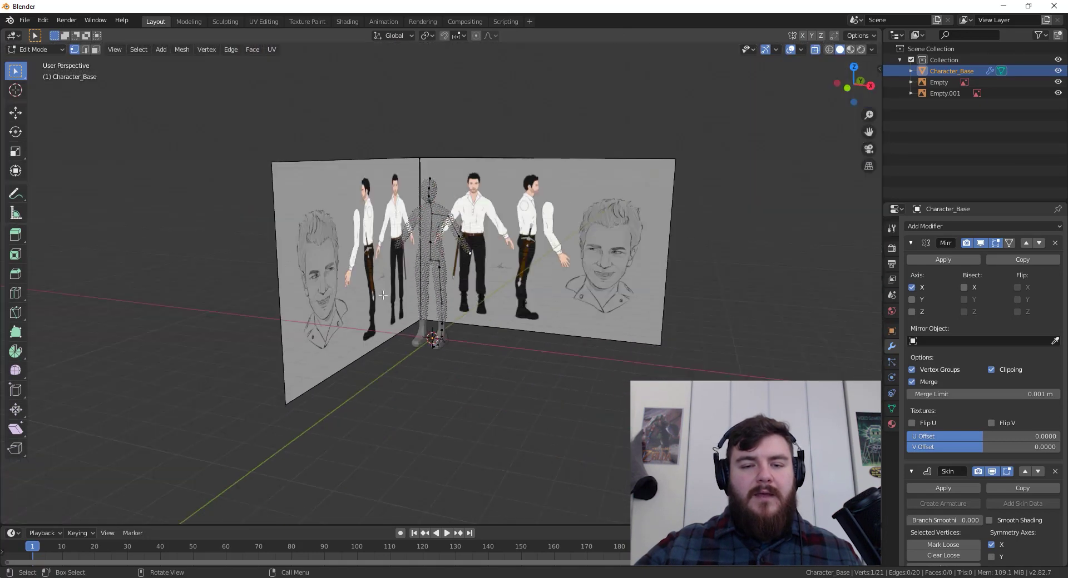
key("c")
left_click_drag(439, 372, 426, 170)
right_click(426, 169)
key("h")
scroll(490, 230, "up", 4)
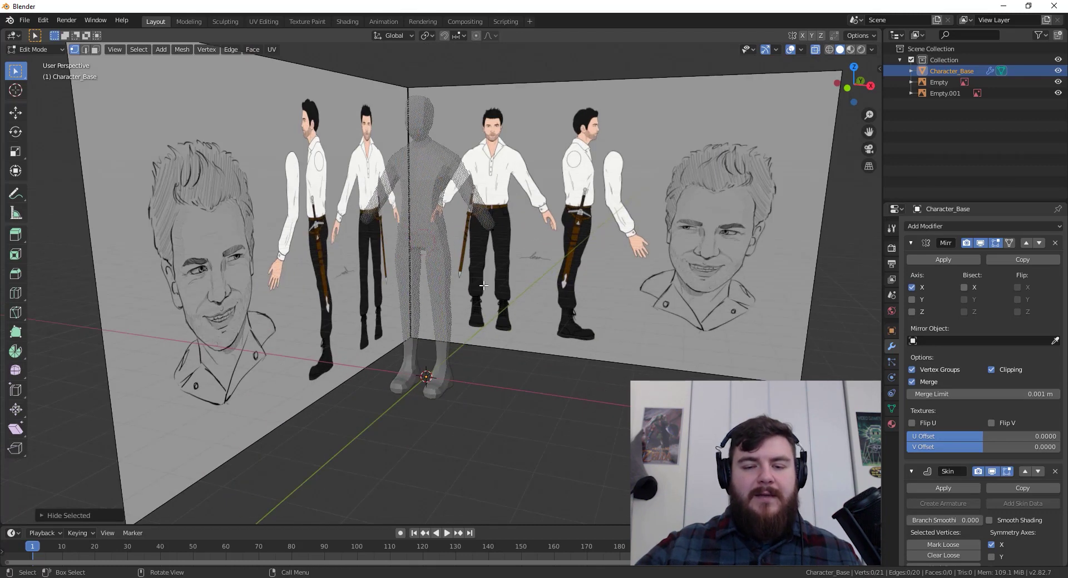
- Examine the isolated wrist vertex from the right side and from a raised angle above it
key("KP_3")
scroll(469, 248, "up", 5)
scroll(464, 253, "down", 2)
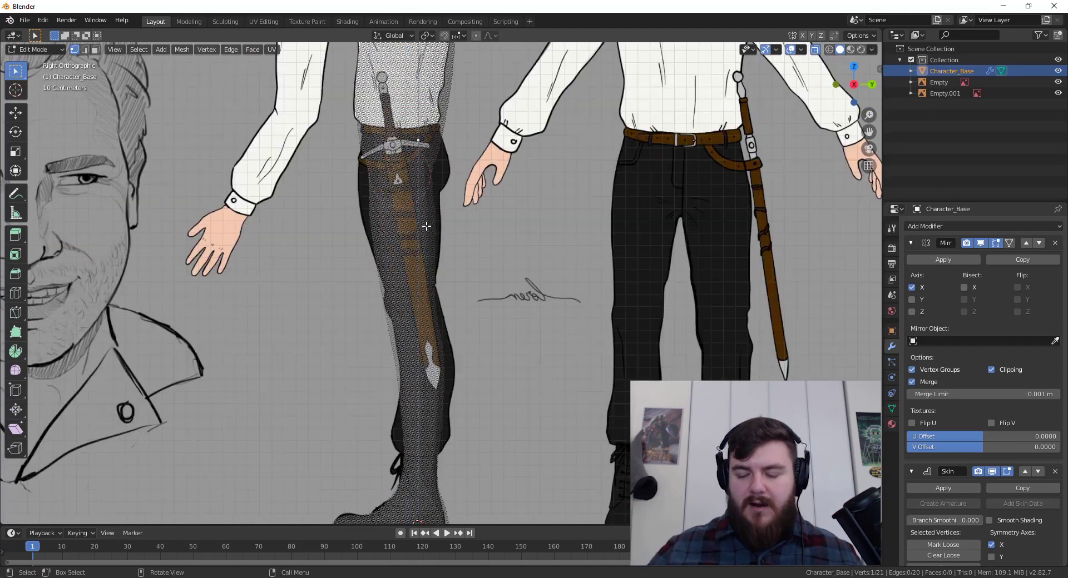
scroll(457, 239, "down", 1)
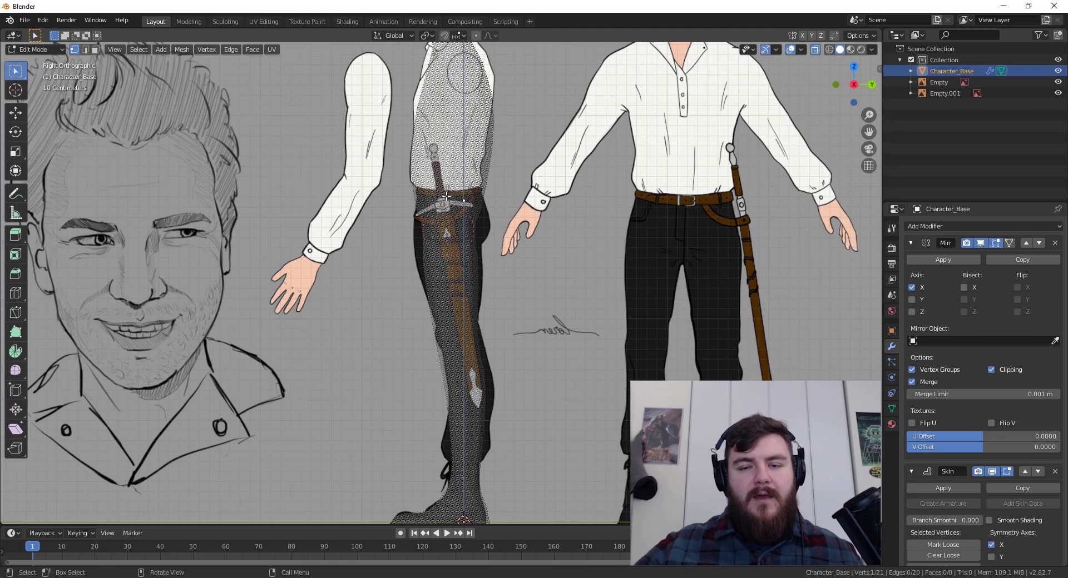
middle_click_drag(503, 244, 473, 290)
key("KP_3")
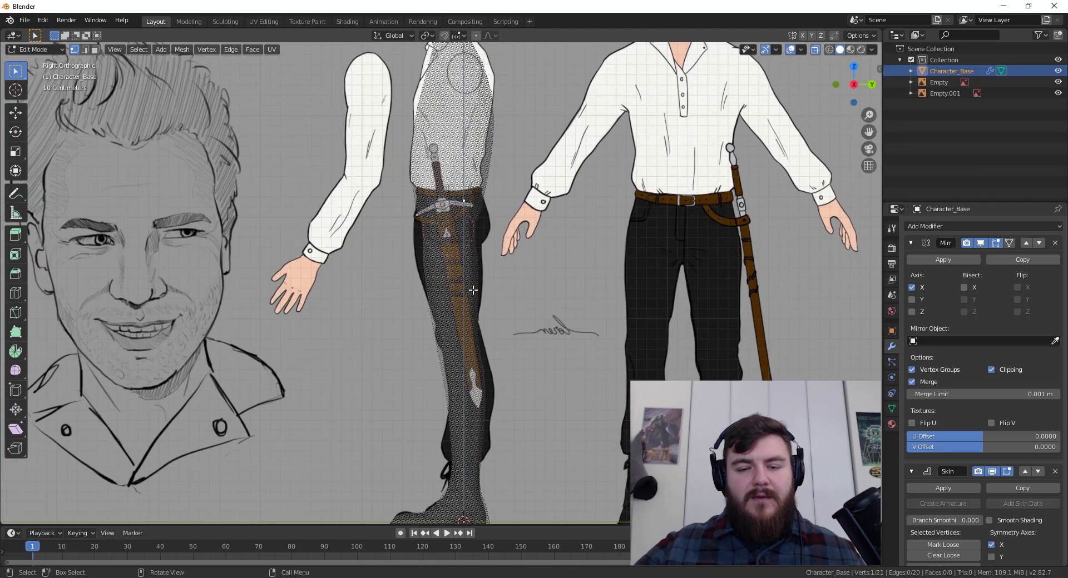
key("KP_8")
key("KP_8")
key("KP_8")
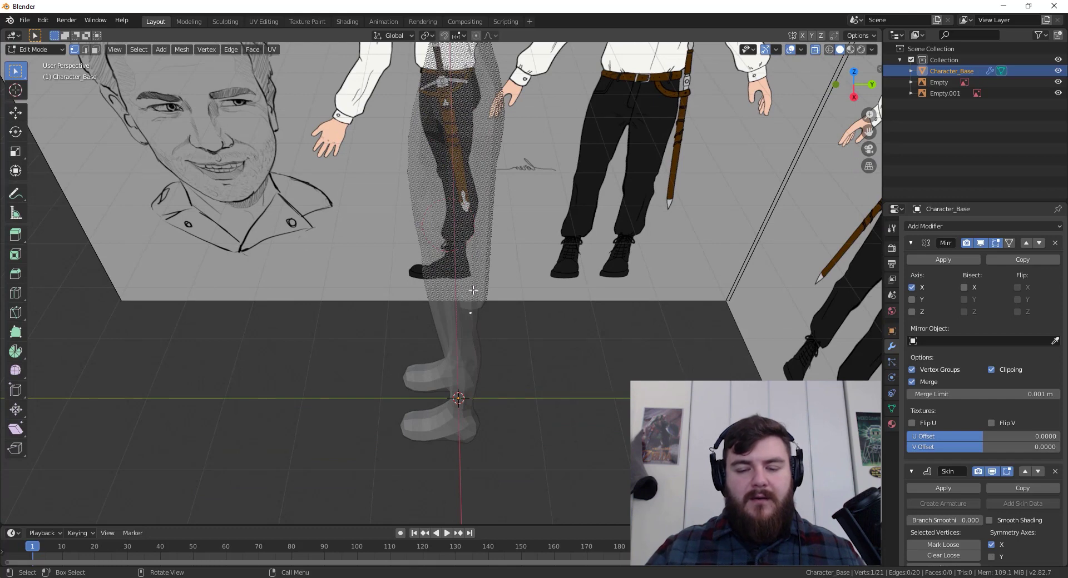
- Extrude a short segment from the wrist vertex to form the centre of the palm
key("KP_3")
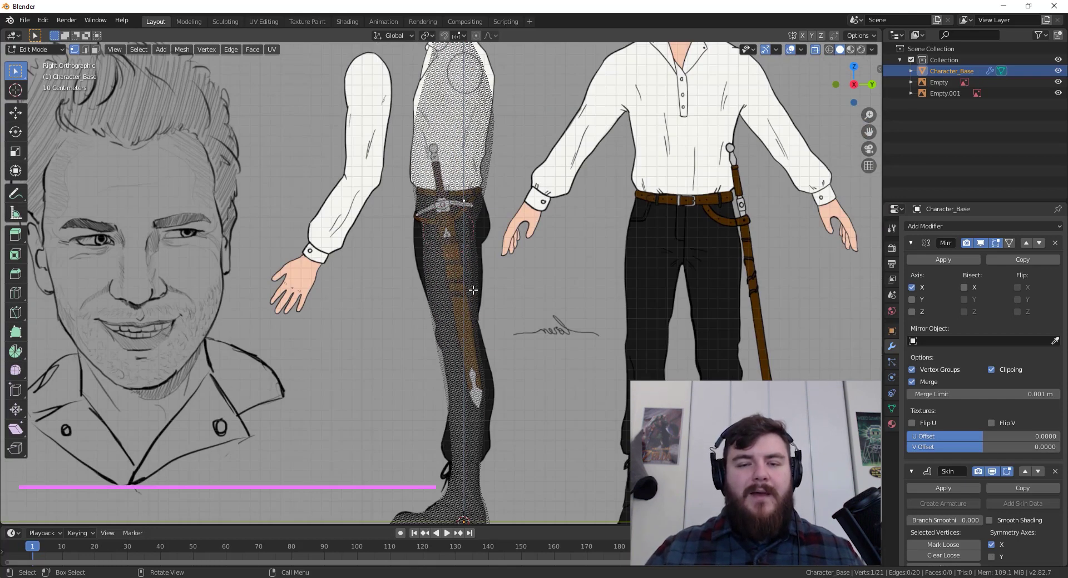
key("KP_8")
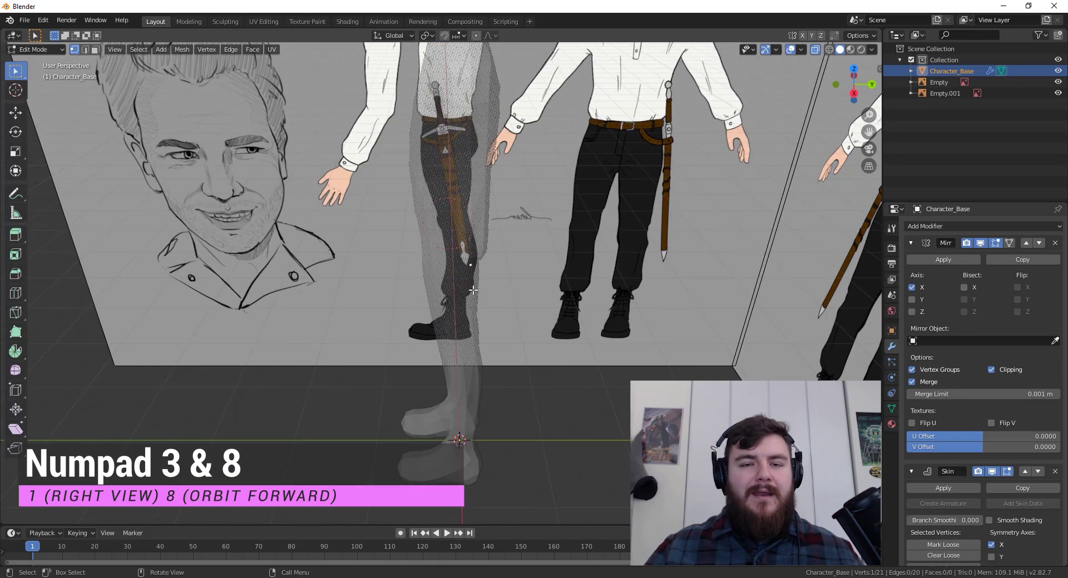
key("KP_8")
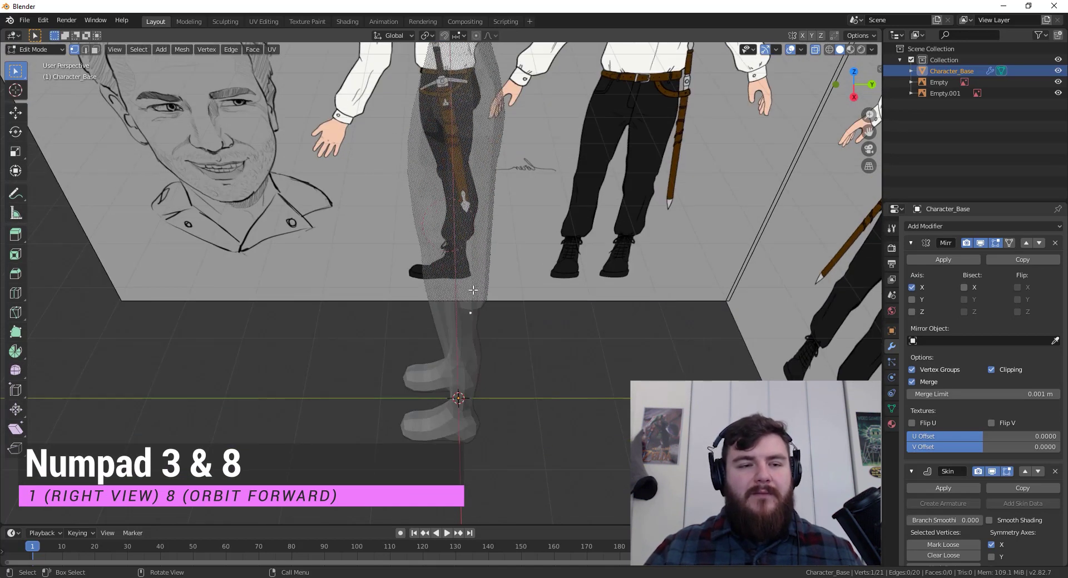
scroll(473, 290, "up", 2)
middle_click_drag(482, 340, 444, 299, "shift")
key("e")
left_click(437, 318)
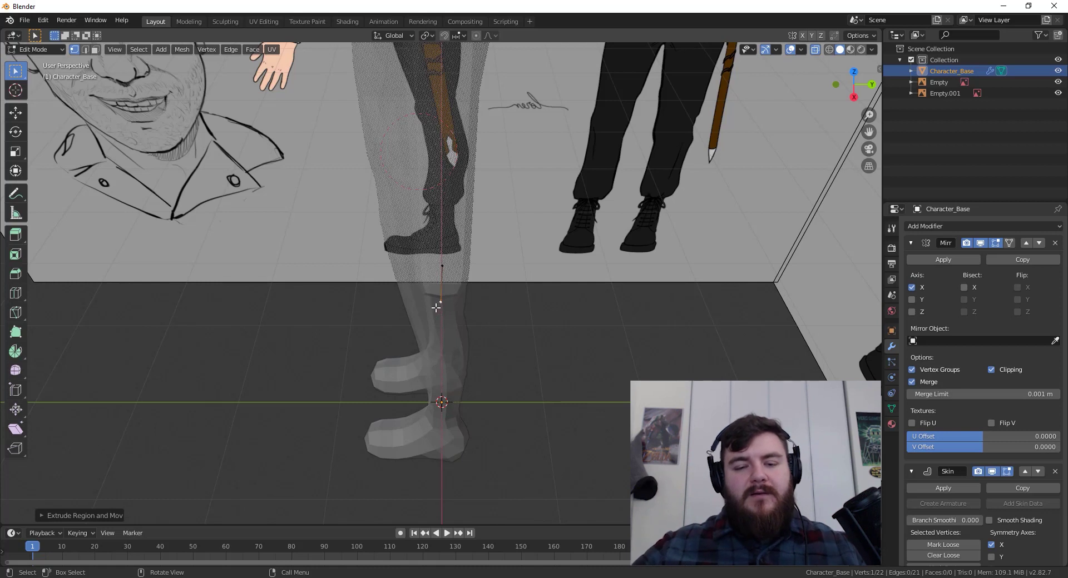
- Extrude five branches from the palm's centre vertex, one for the thumb base and four fanned out for the knuckles
key("e")
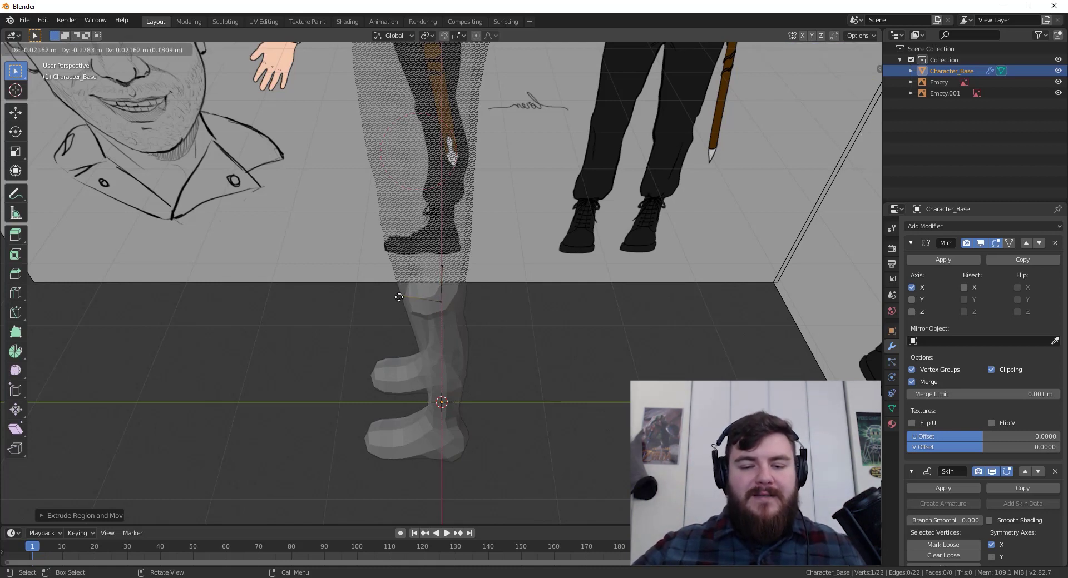
left_click(399, 296)
key("e")
left_click(406, 341)
left_click(444, 305)
key("e")
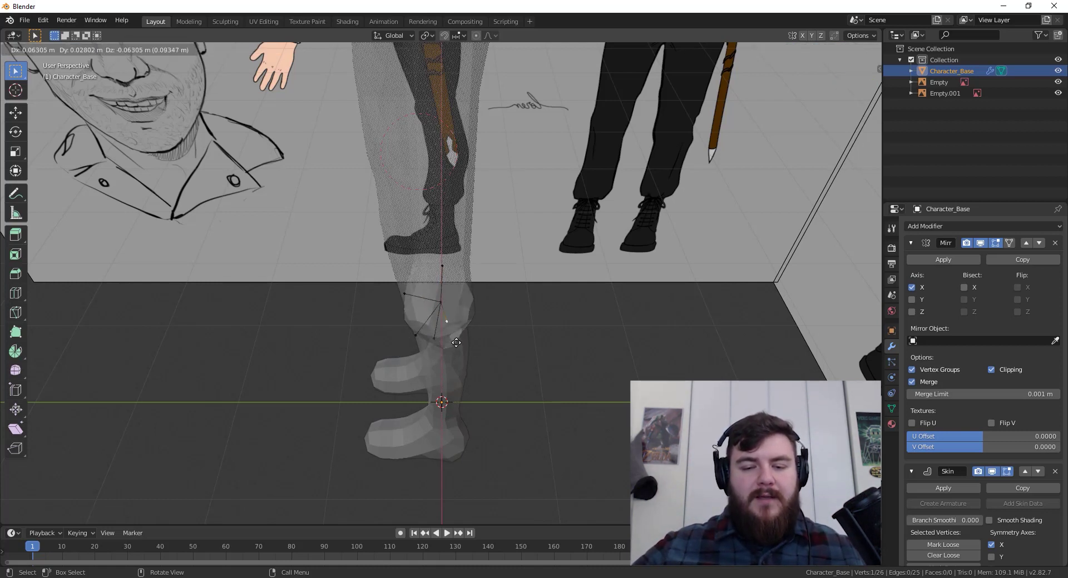
left_click(441, 345)
left_click(447, 308)
key("e")
left_click(462, 345)
left_click(466, 330)
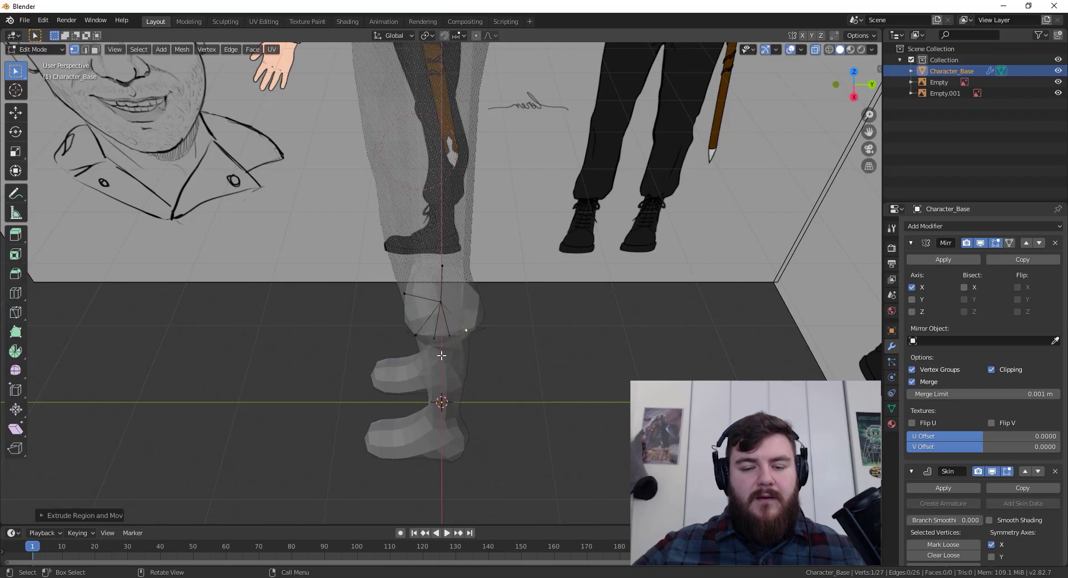
- Select the four knuckle vertices and the thumb base, and reduce their skin size
middle_click_drag(533, 361, 482, 368)
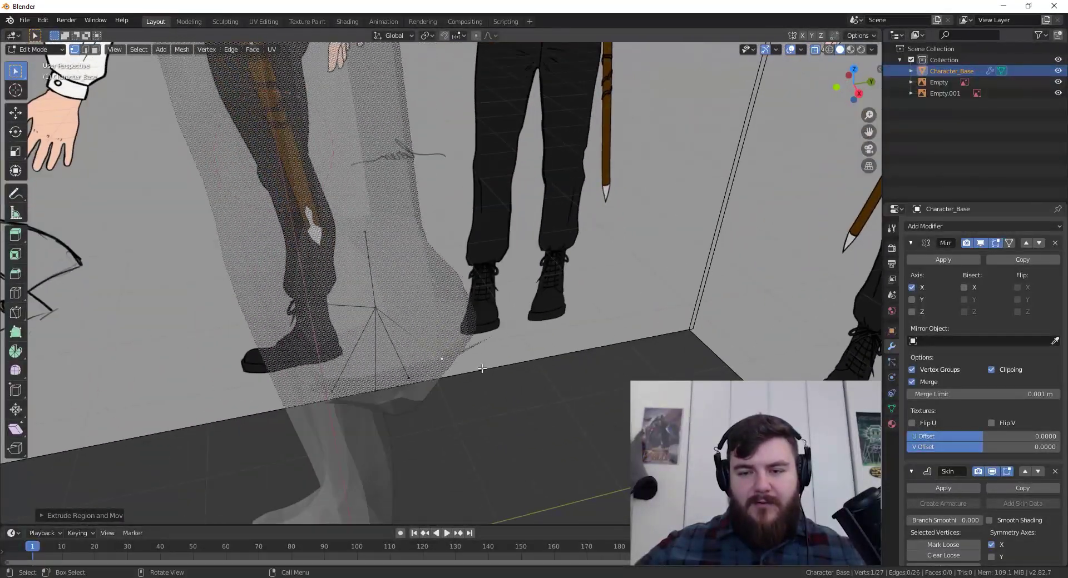
left_click(374, 309)
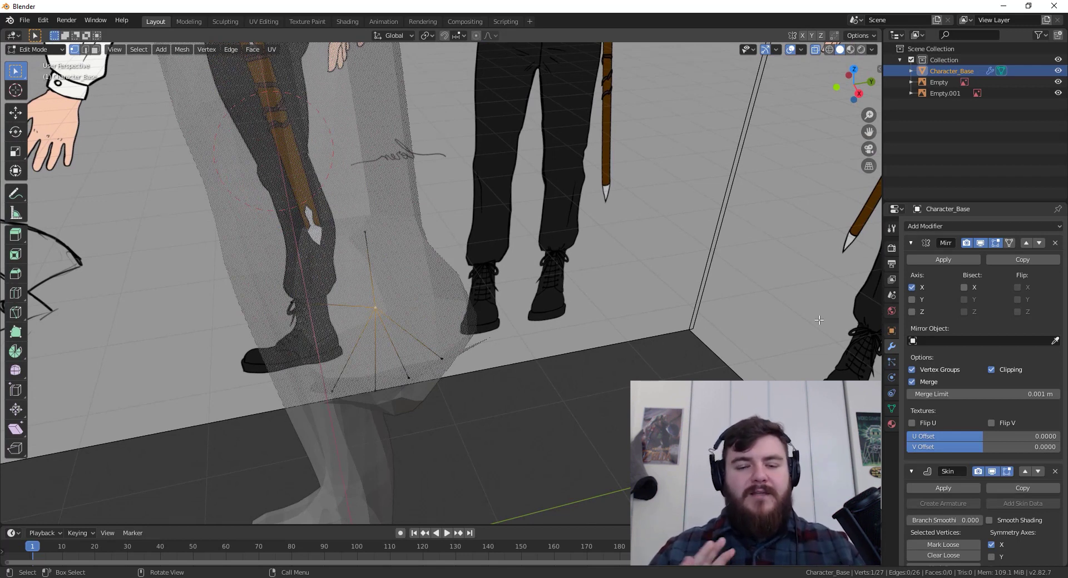
left_click(911, 243)
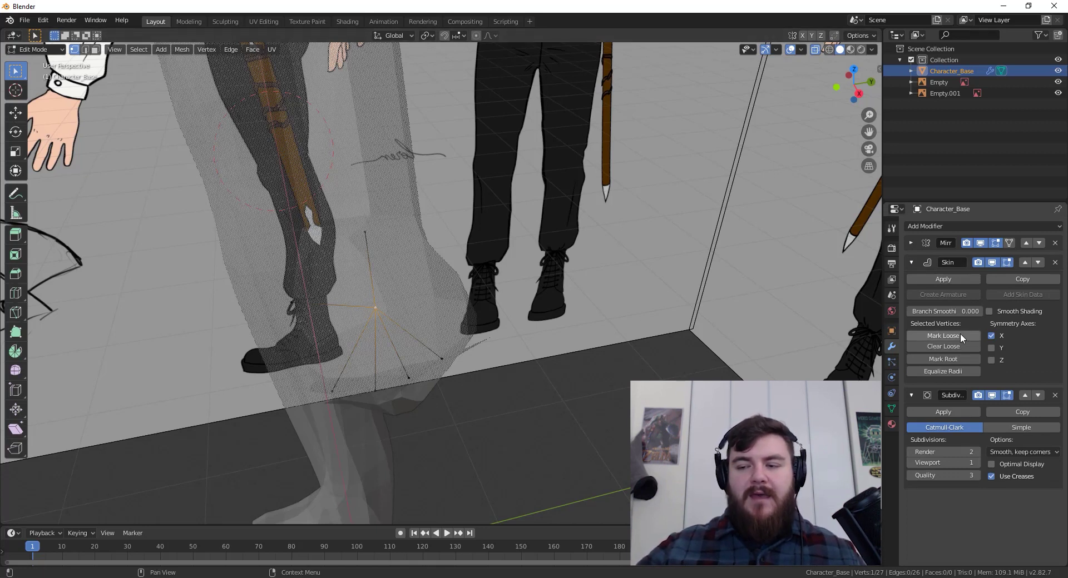
left_click(450, 361)
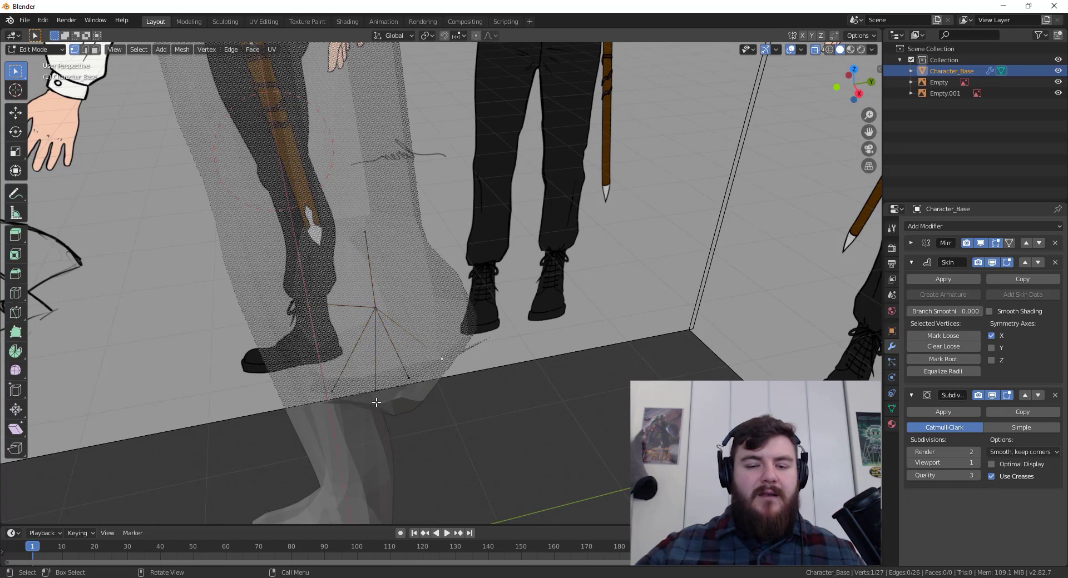
left_click(410, 379, "shift")
left_click(376, 391, "shift")
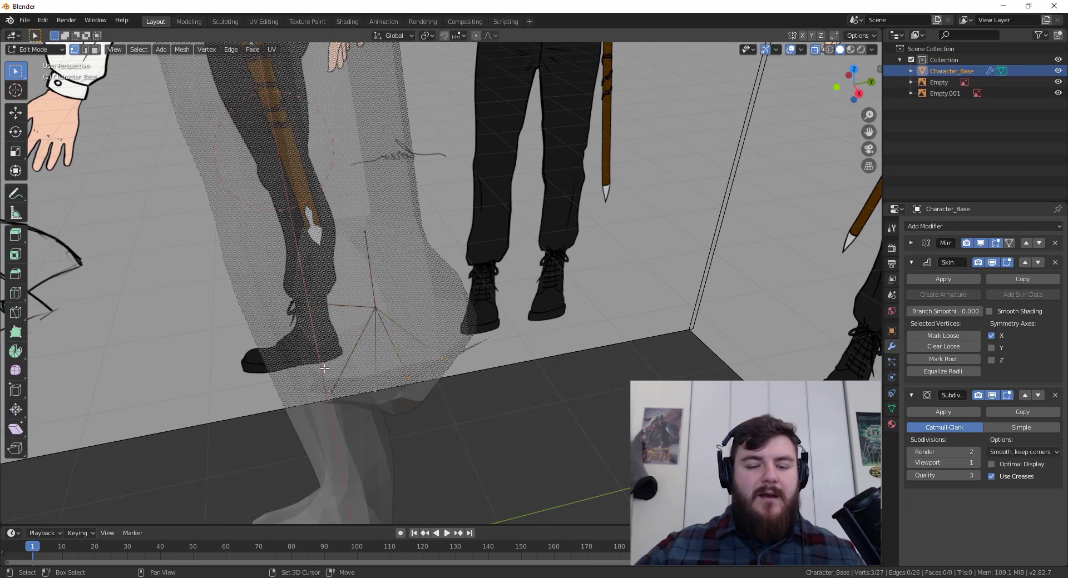
left_click(289, 299, "shift")
key("s")
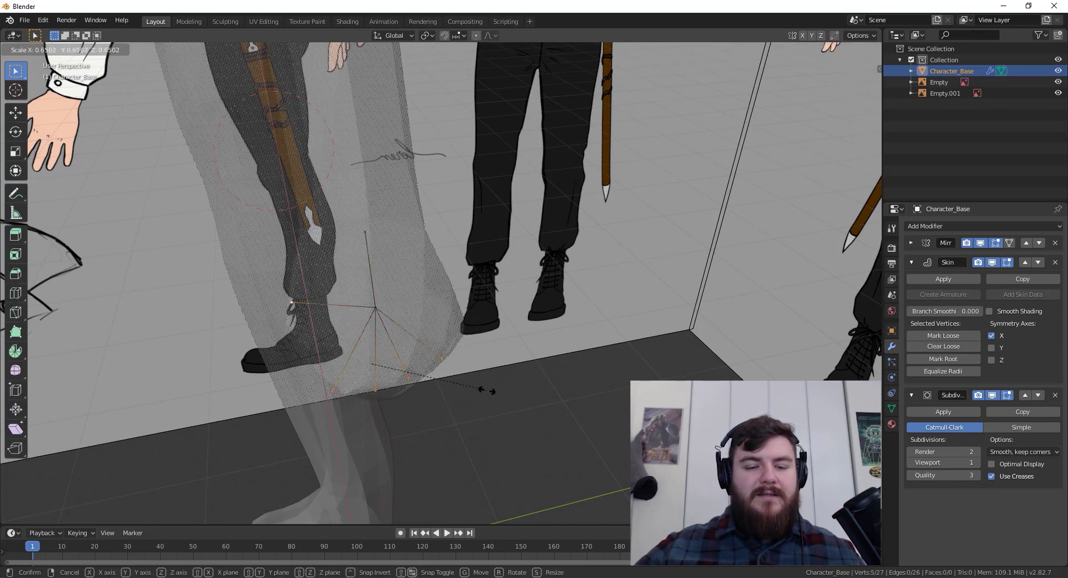
left_click(404, 395)
- Move the palm's centre vertex to line the hand up with the forearm, and select the thumb base
middle_click_drag(493, 410, 495, 410)
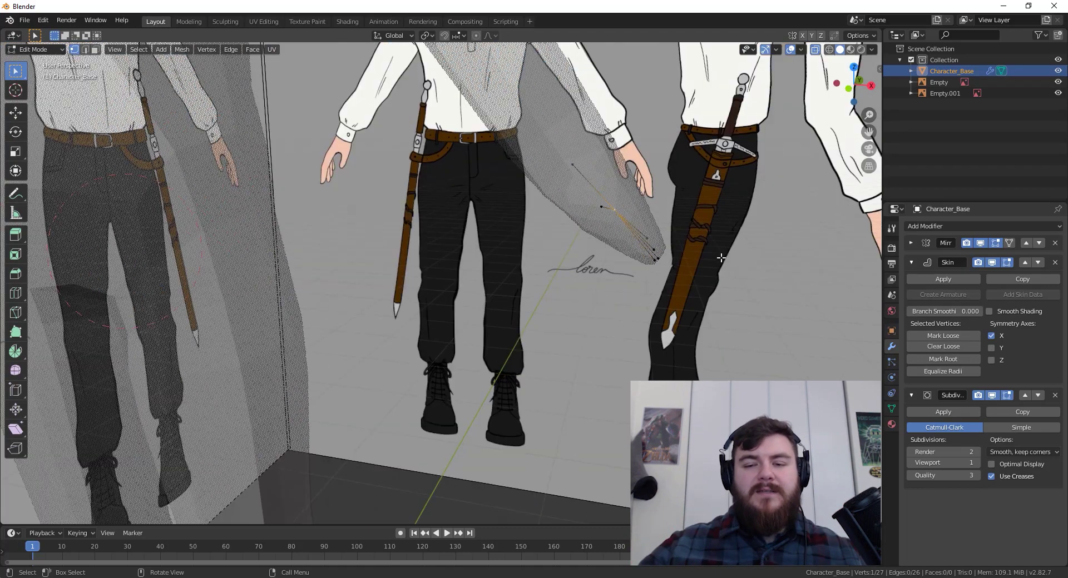
middle_click_drag(722, 258, 701, 200)
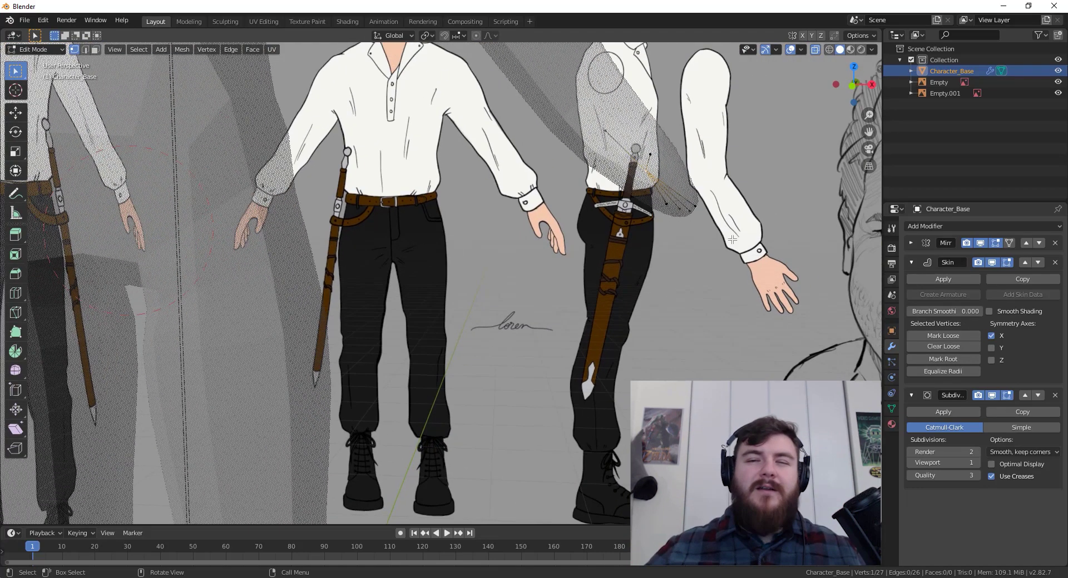
middle_click_drag(651, 178, 440, 346, "shift")
key("g")
left_click(628, 231)
left_click(413, 303)
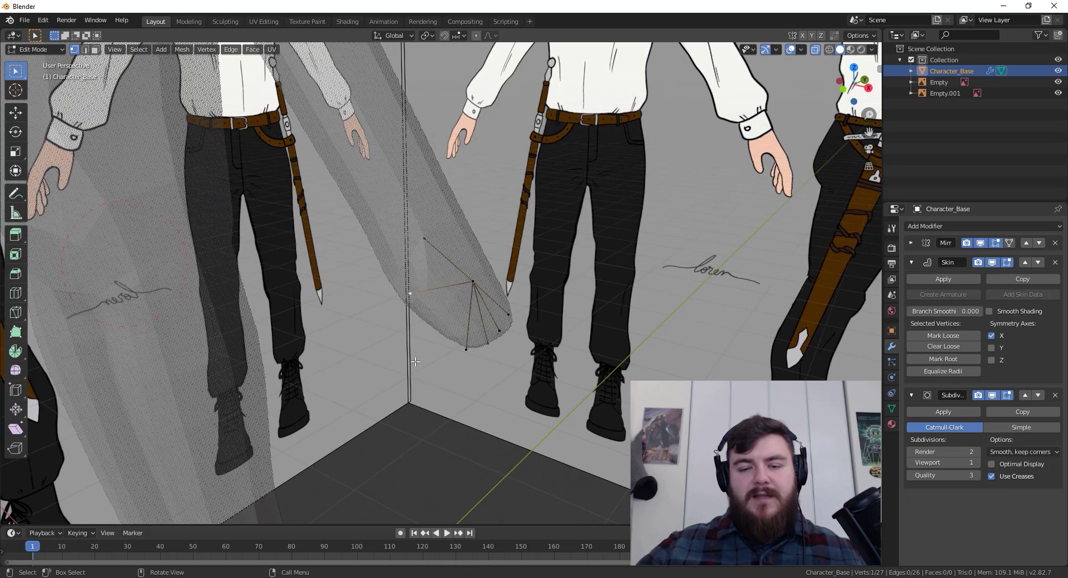
- Select the four knuckle vertices and extrude them downward to form the fingers
left_click(467, 349)
left_click(508, 316, "shift")
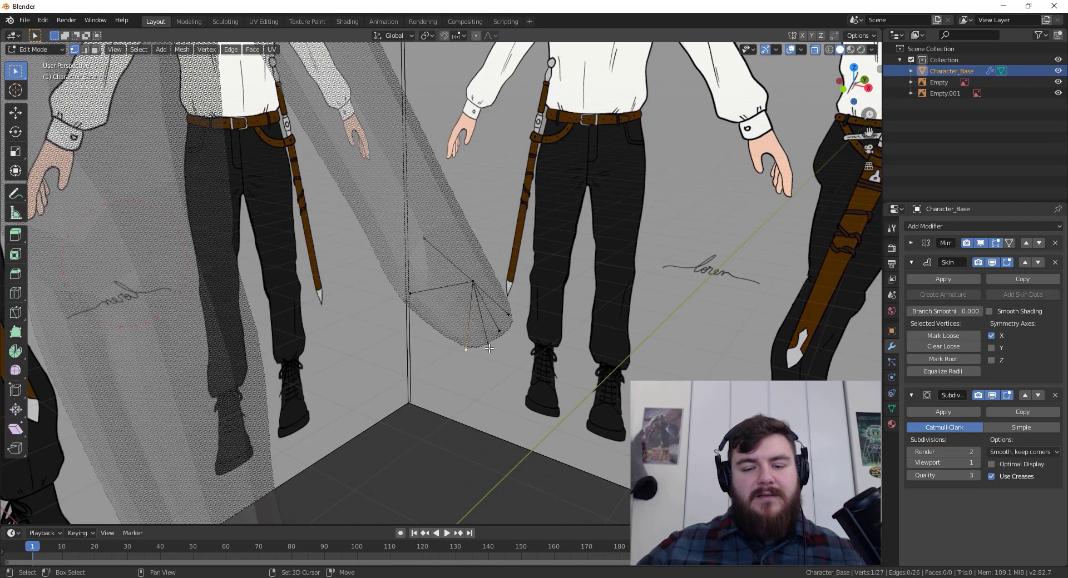
left_click(488, 346, "shift")
left_click(502, 331, "shift")
middle_click_drag(502, 331, 409, 334)
key("e")
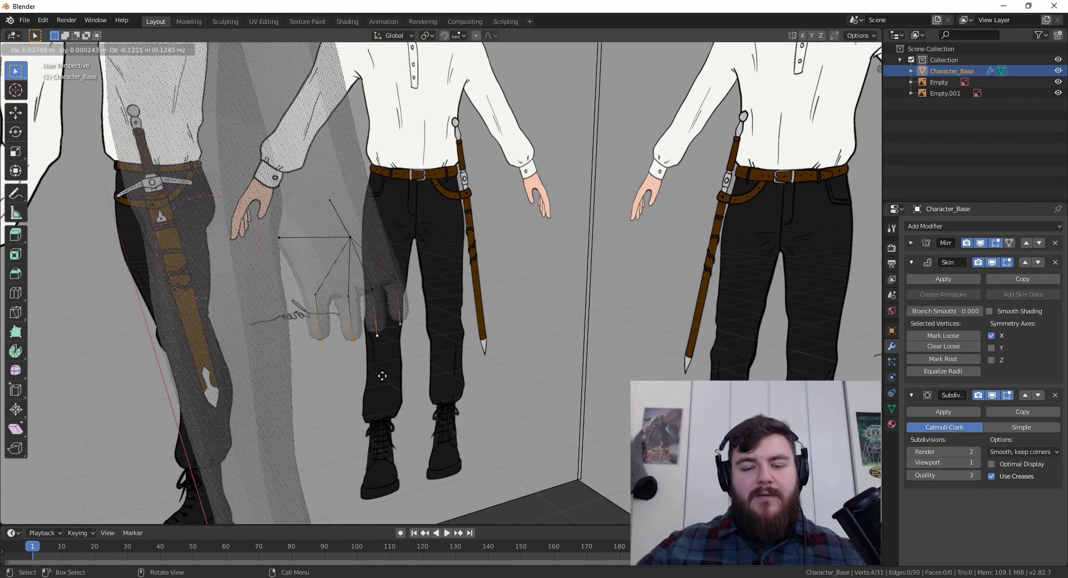
left_click(389, 421)
- Check the finger length against the side reference and narrow the skin at the wrist vertex
key("KP_3")
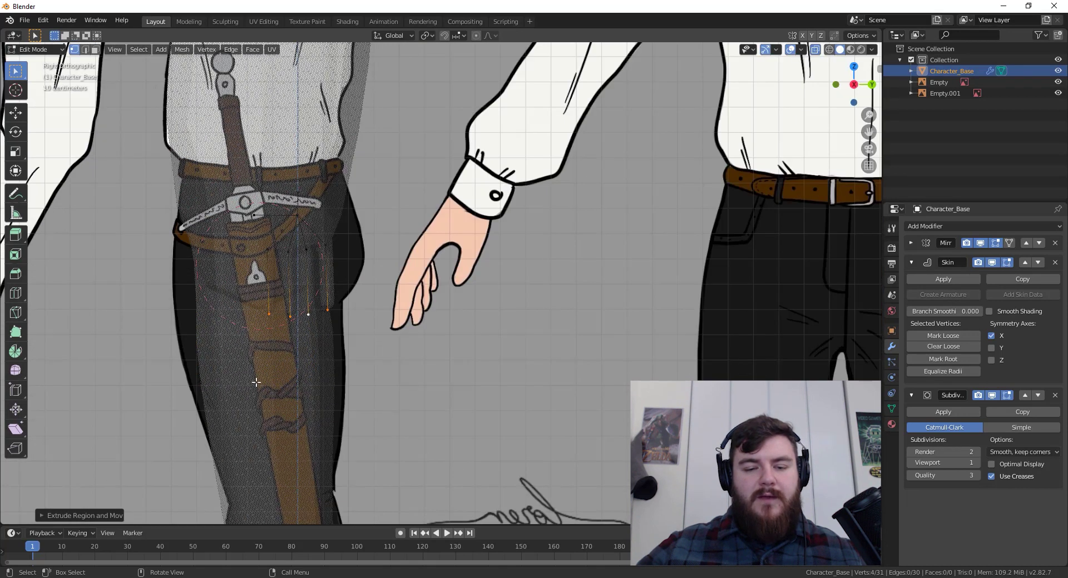
middle_click_drag(304, 305, 454, 327, "shift")
scroll(442, 345, "up", 1)
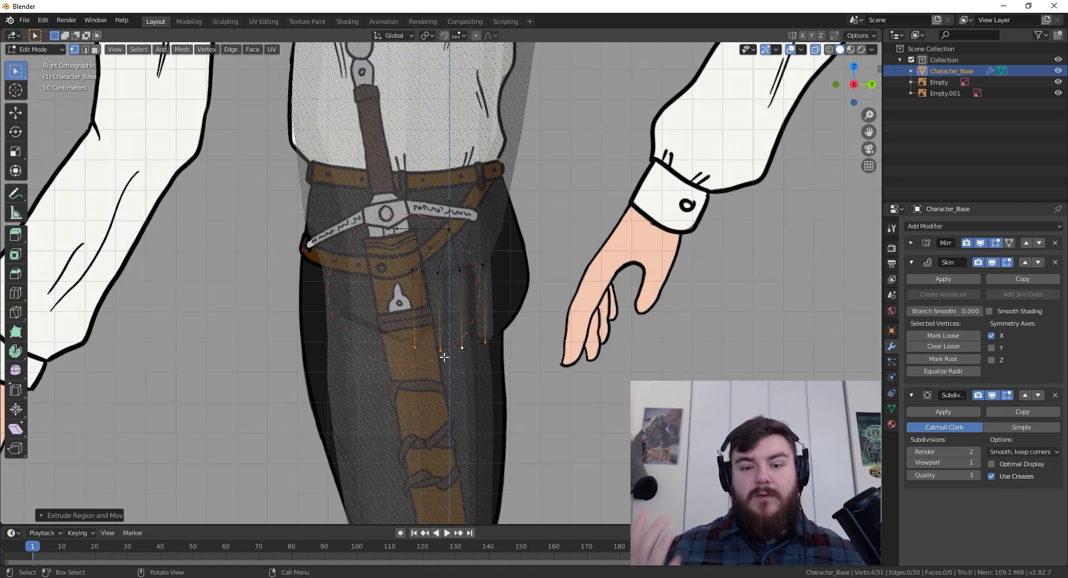
scroll(444, 357, "down", 3)
middle_click_drag(445, 357, 534, 306)
scroll(557, 290, "up", 6)
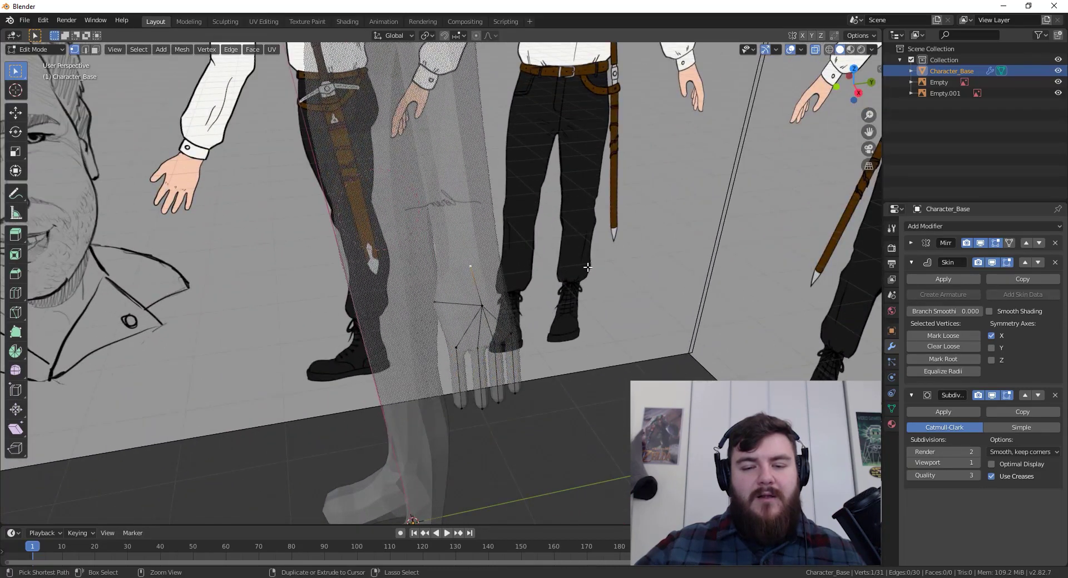
key("ctrl+a")
left_click(548, 273)
- Extrude the thumb base vertex outward and down to form the thumb
middle_click_drag(549, 281, 482, 334)
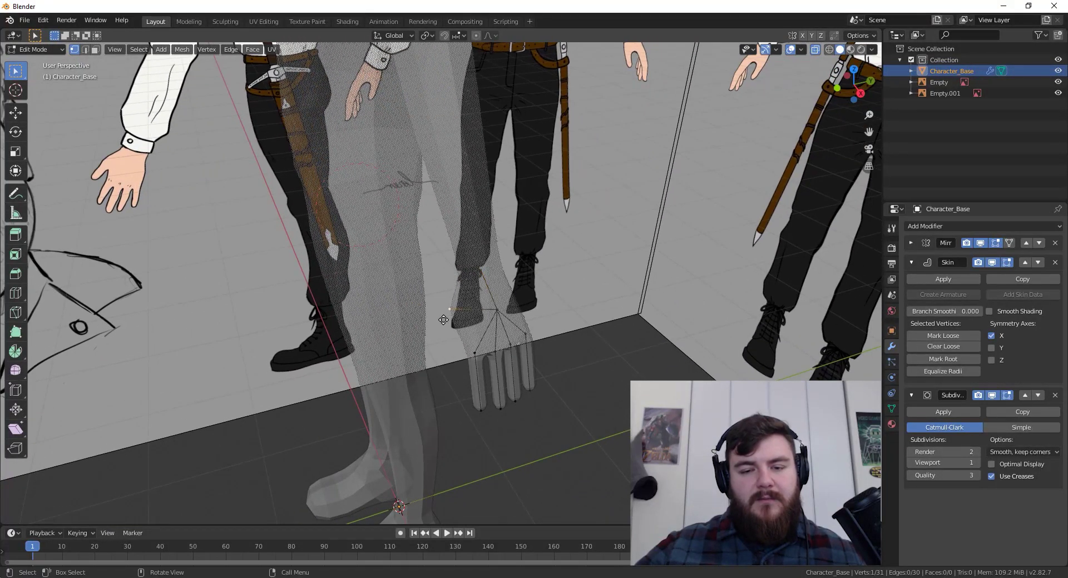
key("e")
left_click(434, 363)
scroll(435, 362, "up", 2)
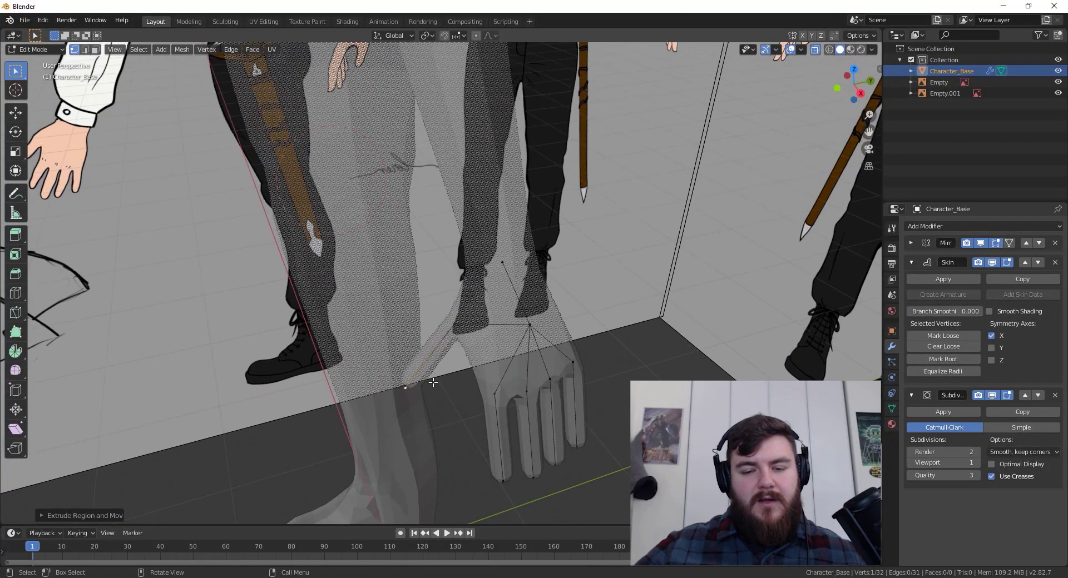
- Select the thumb's tip and base vertices together and enlarge their skin
middle_click_drag(429, 381, 453, 317, "shift")
left_click(466, 296, "shift")
key("s")
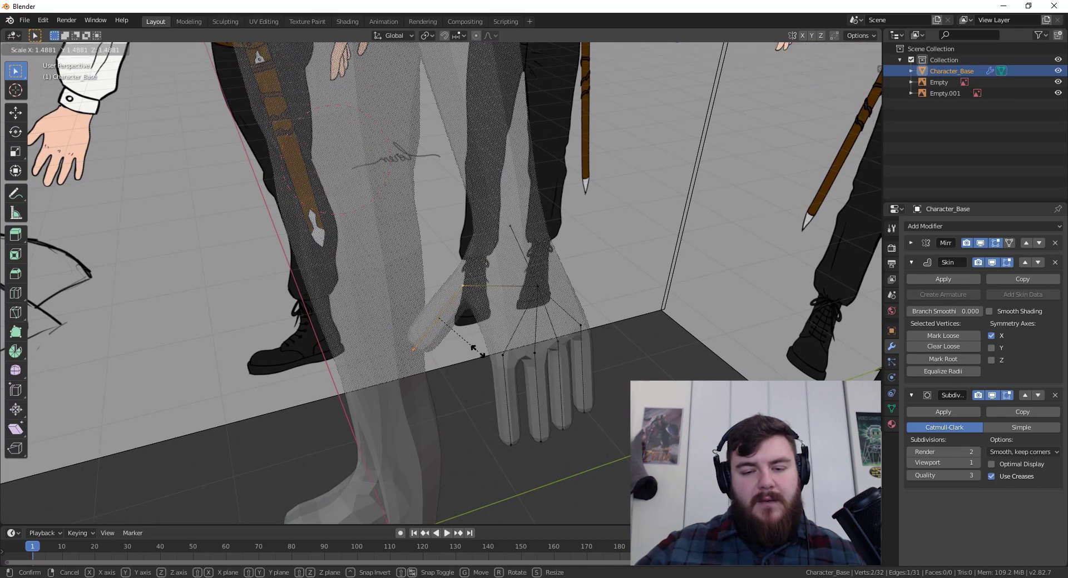
left_click(478, 351)
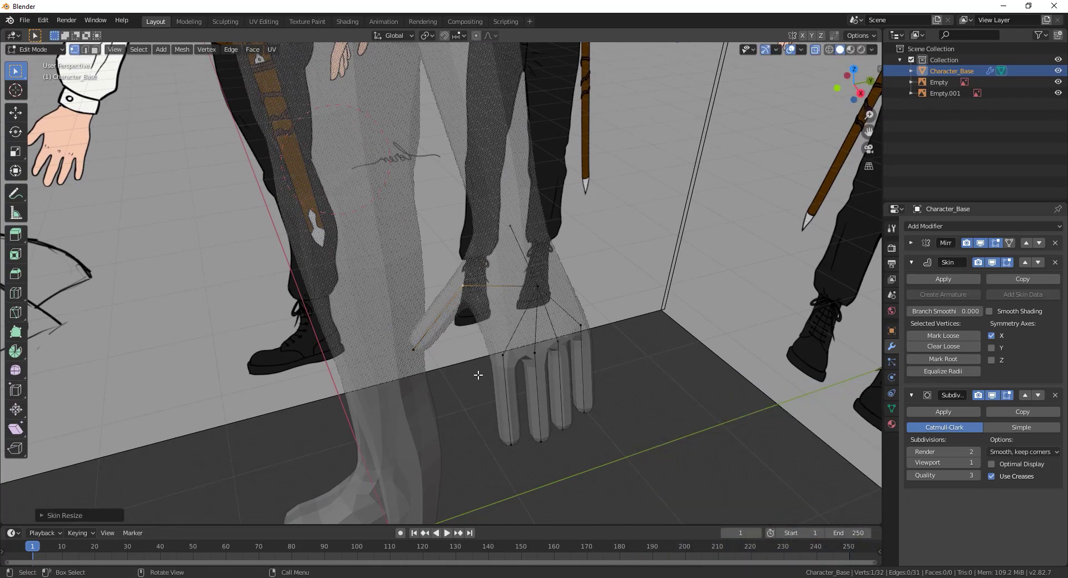
- Move the front-most fingertip vertex down and outward to meet the reference's longest fingertip in front view
middle_click_drag(476, 436, 715, 118)
left_click(816, 49)
mouse_move(578, 261)
middle_mouse_down()
mouse_move(476, 271)
mouse_move(556, 251)
mouse_move(517, 329)
mouse_move(485, 264)
middle_mouse_up()
scroll(533, 269, "up", 3)
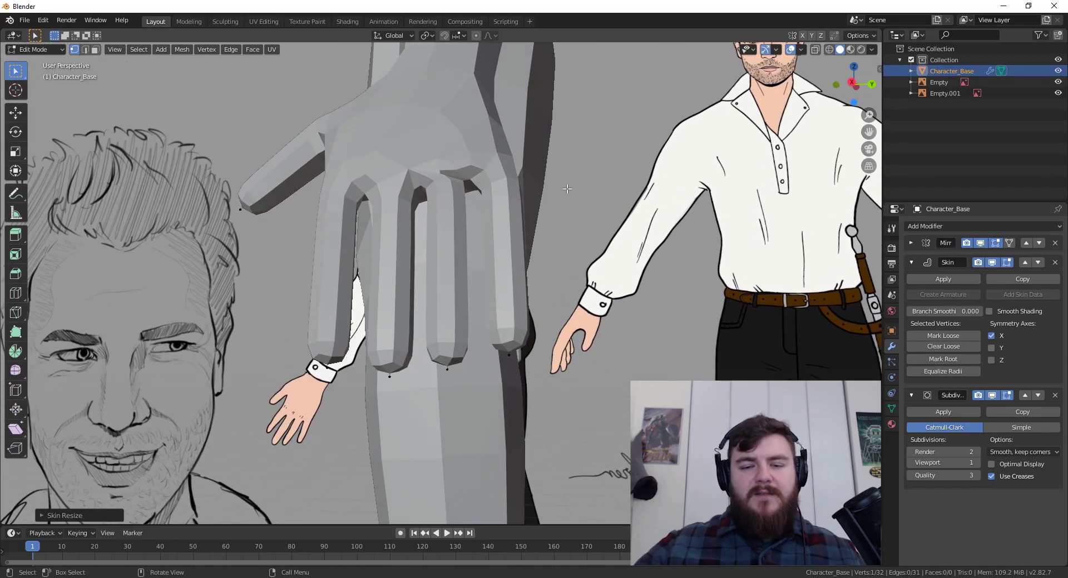
key("KP_1")
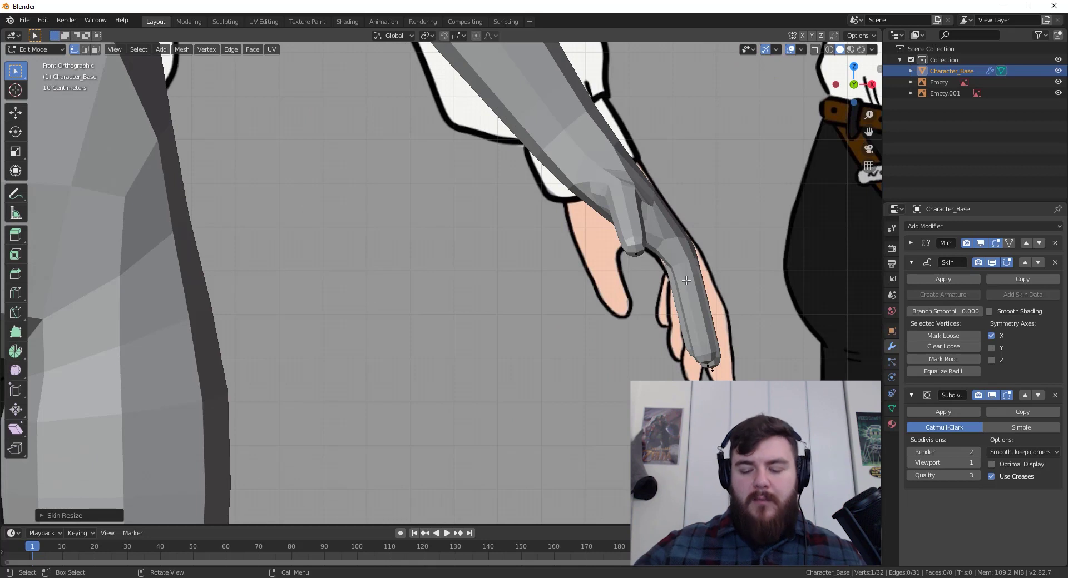
middle_click_drag(695, 319, 649, 322, "shift")
left_click(662, 359)
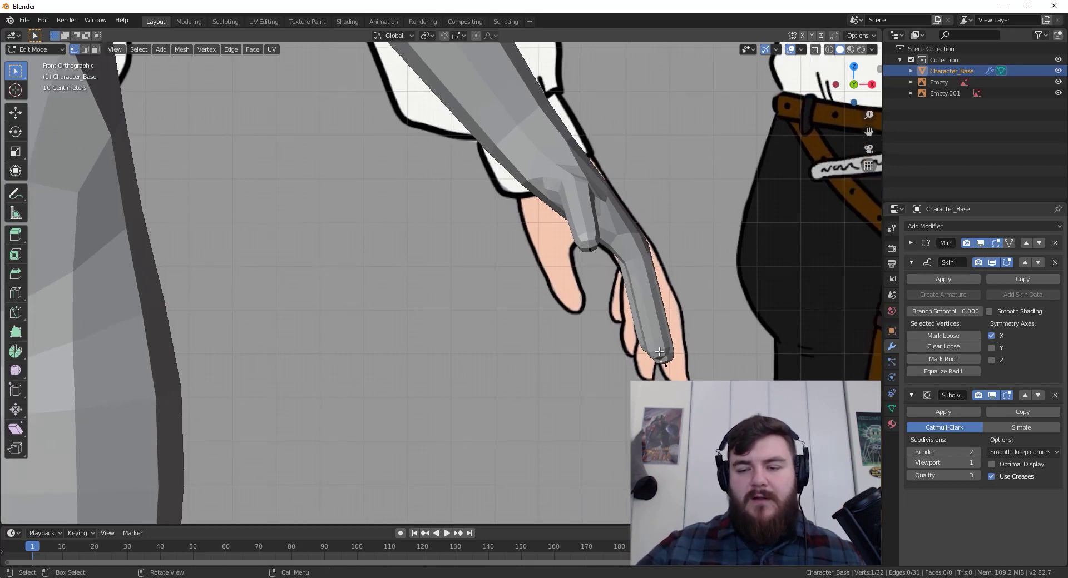
key("g")
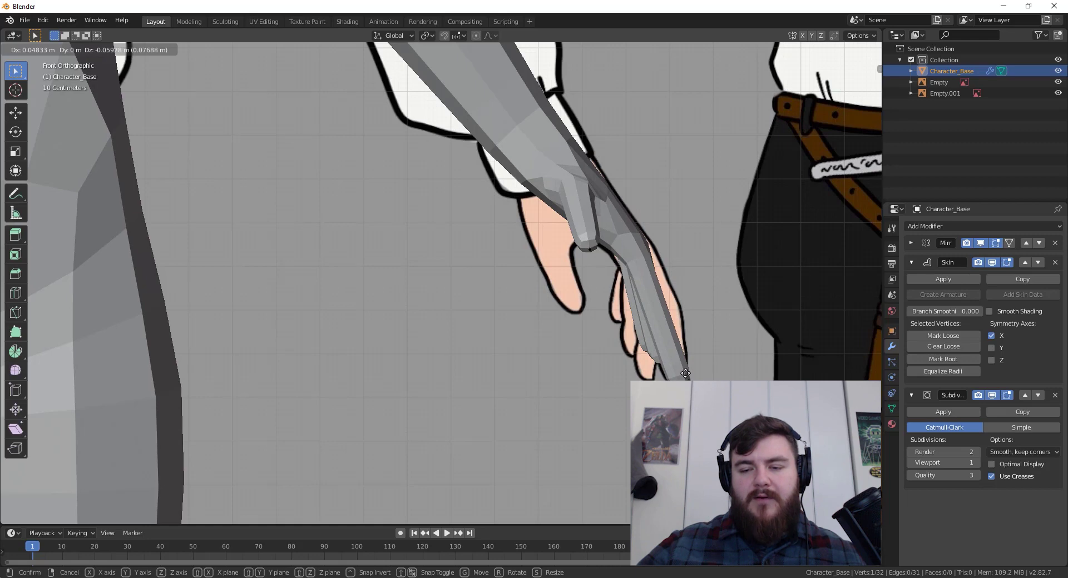
left_click(684, 373)
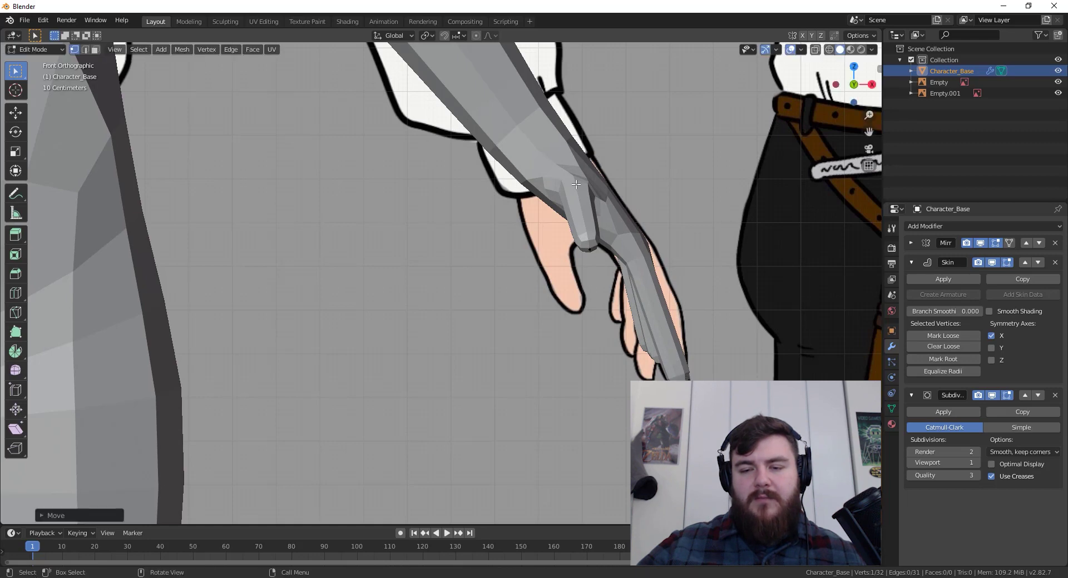
- Move the thumb's base and tip vertices with see-through display on so the thumb fills the reference thumb's outline
left_click(816, 49)
key("g")
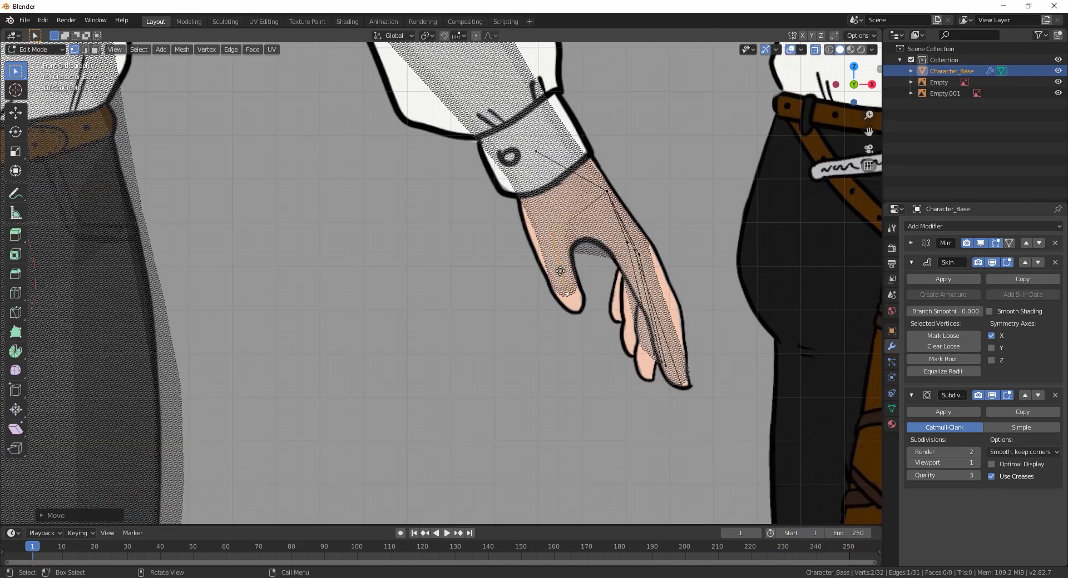
left_click(537, 231)
left_click(567, 299)
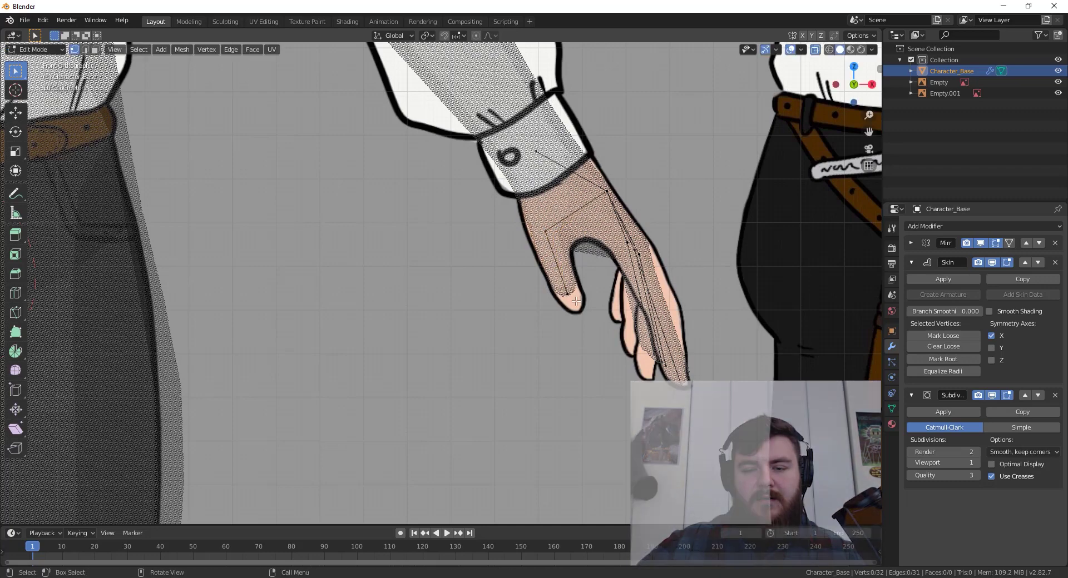
key("g")
left_click(575, 310)
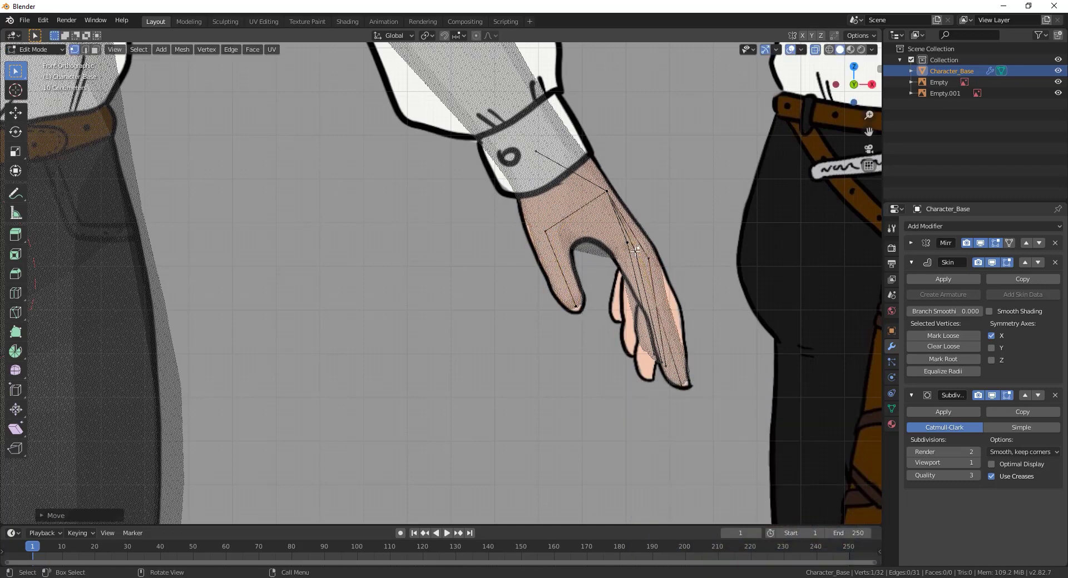
- Reposition the fingertip vertex in front and perspective views and check the spacing of the fingers in solid display
middle_click_drag(654, 276, 524, 357)
key("KP_1")
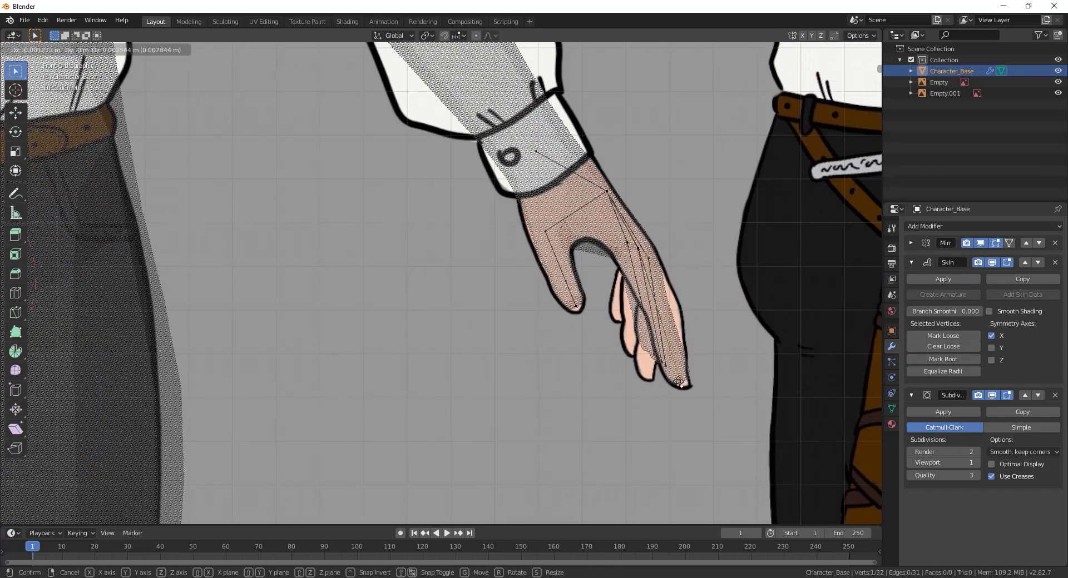
middle_click_drag(675, 377, 500, 372)
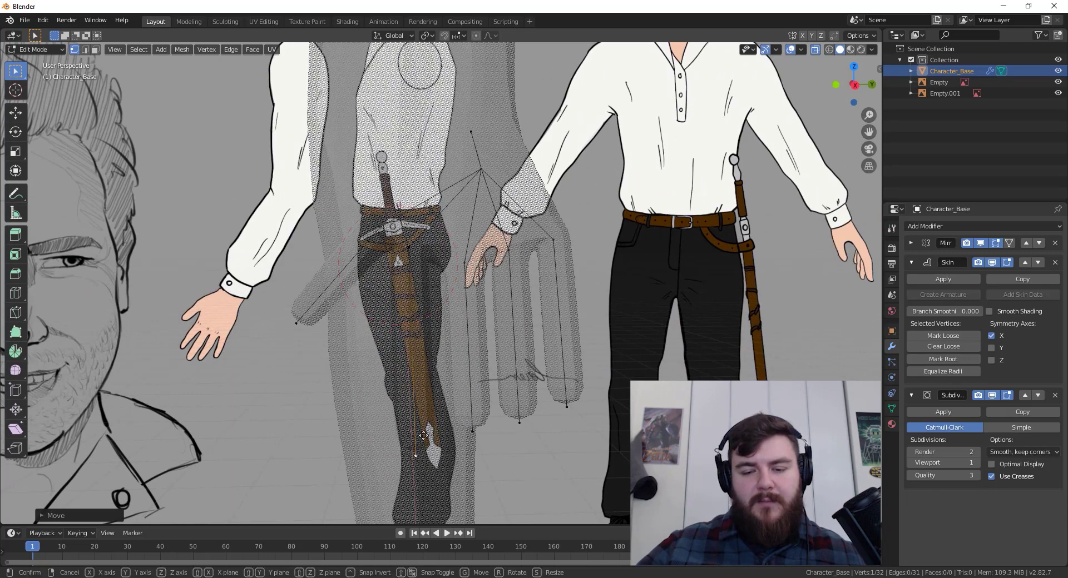
scroll(467, 299, "up", 2)
key("alt+z")
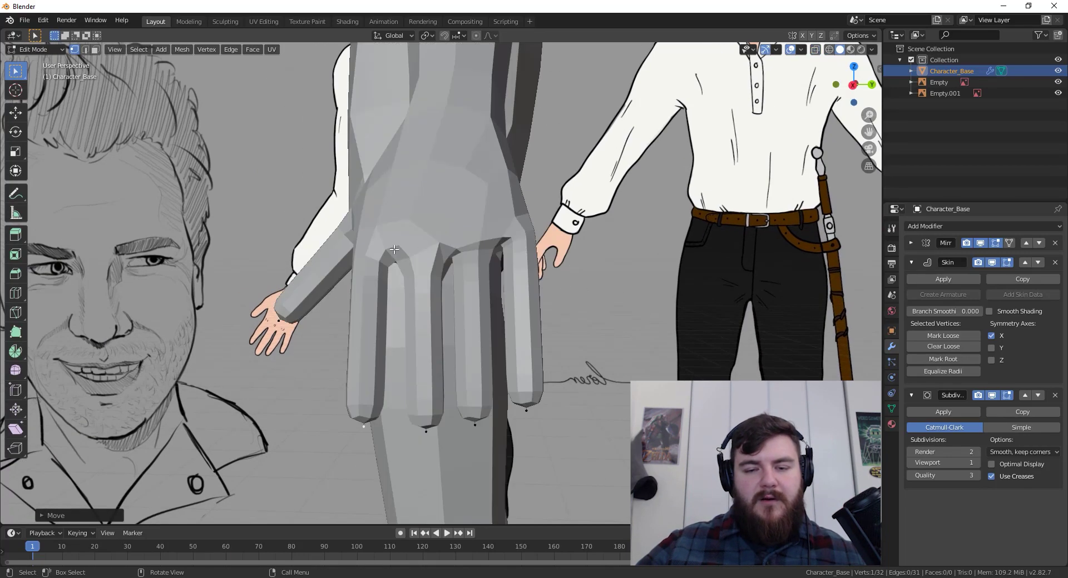
key("alt+z")
middle_click_drag(473, 256, 394, 294)
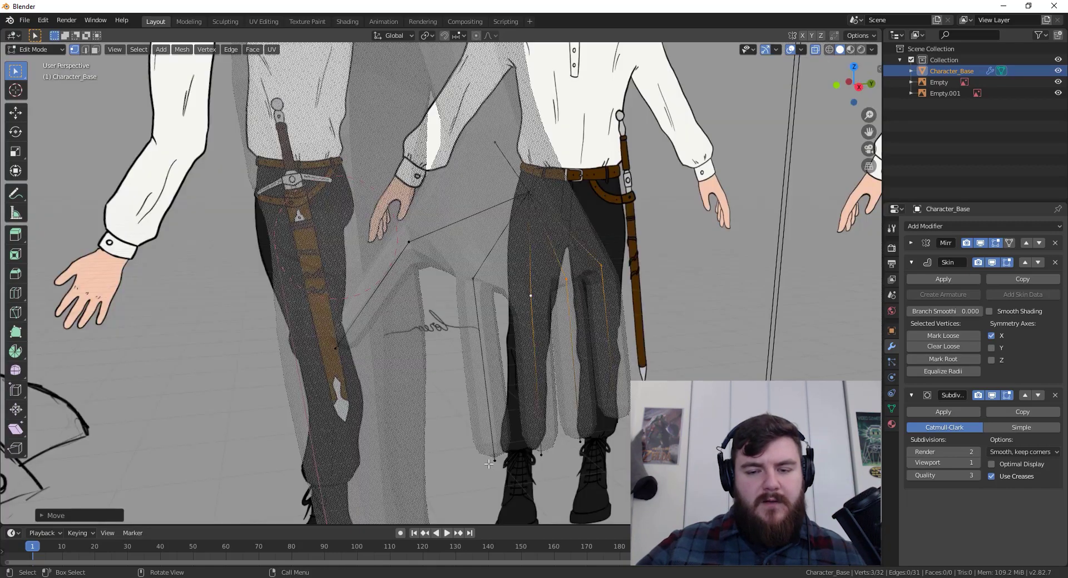
- Select the four fingertip vertices in side view and adjust their skin size together
key("KP_3")
scroll(388, 386, "up", 4)
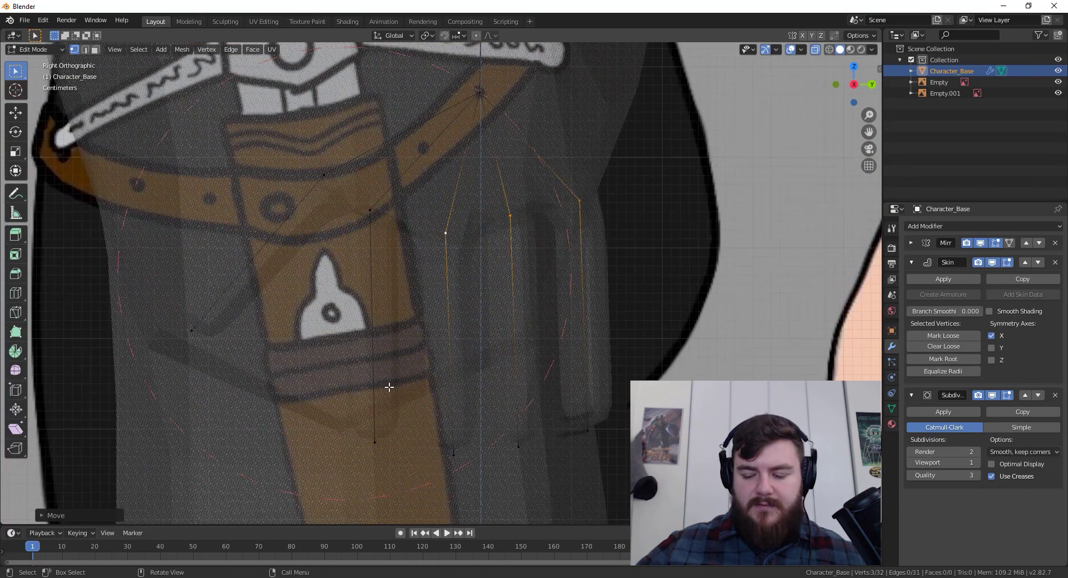
middle_click_drag(388, 386, 410, 327, "shift")
left_click(396, 383)
left_click(475, 397, "shift")
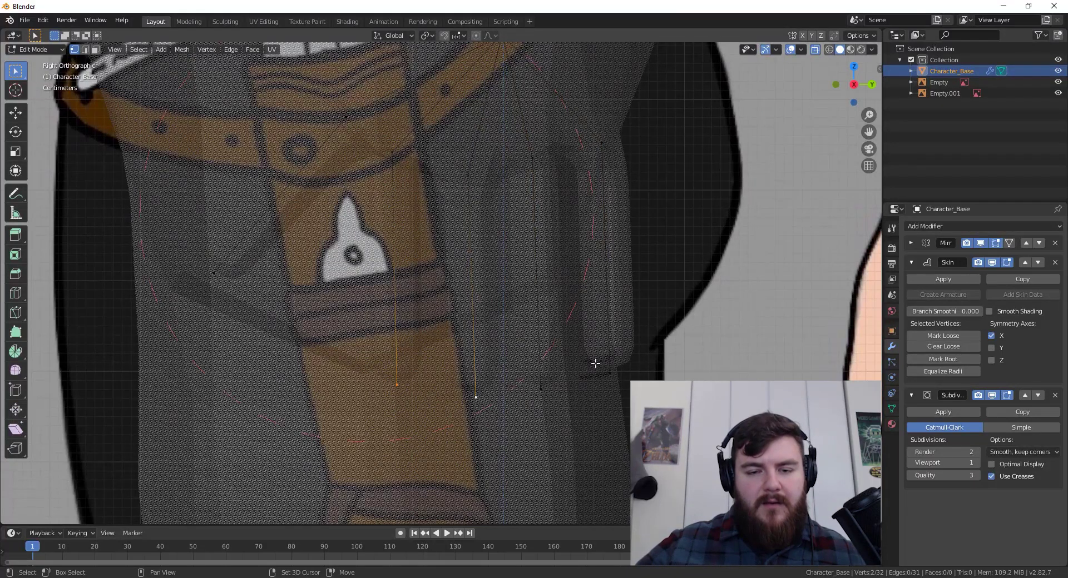
left_click(610, 373, "shift")
left_click(541, 389, "shift")
key("s")
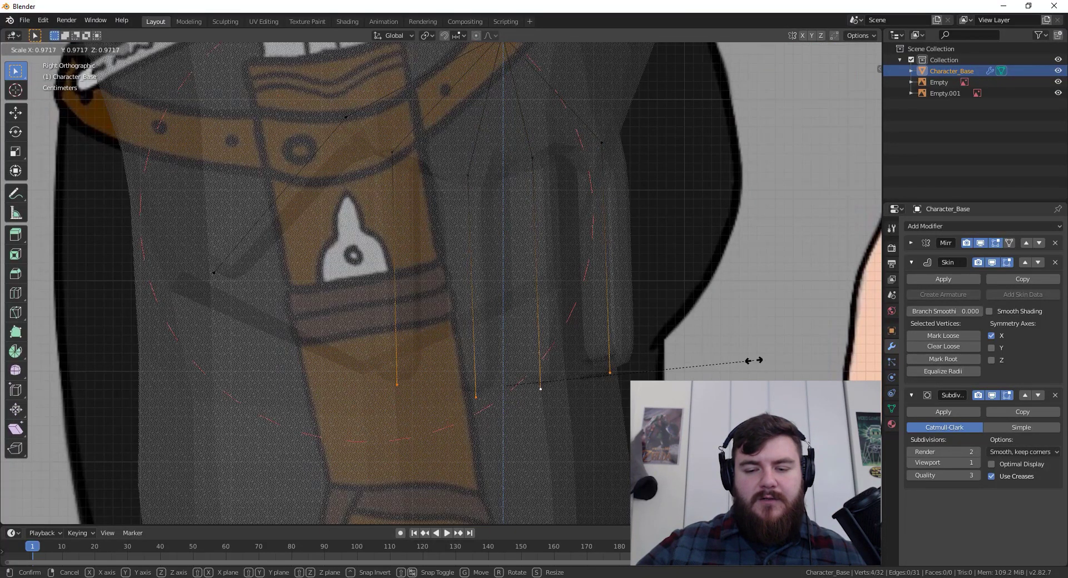
left_click(694, 363)
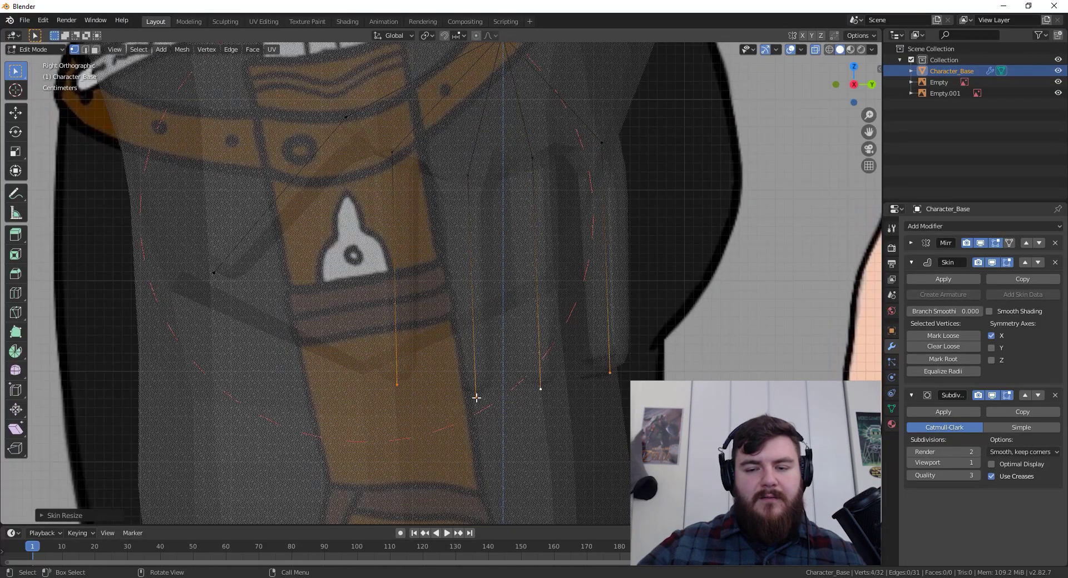
- Move the fingertip vertices in side view so each finger hangs straight beneath its knuckle
left_click(476, 397)
key("g")
left_click(466, 399)
left_click(394, 382)
key("g")
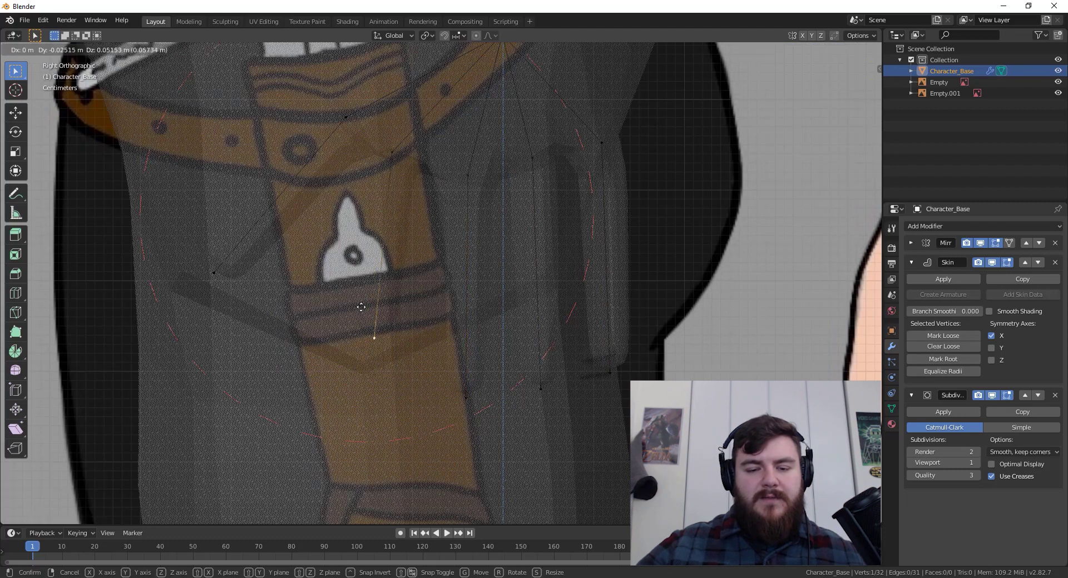
left_click(598, 356)
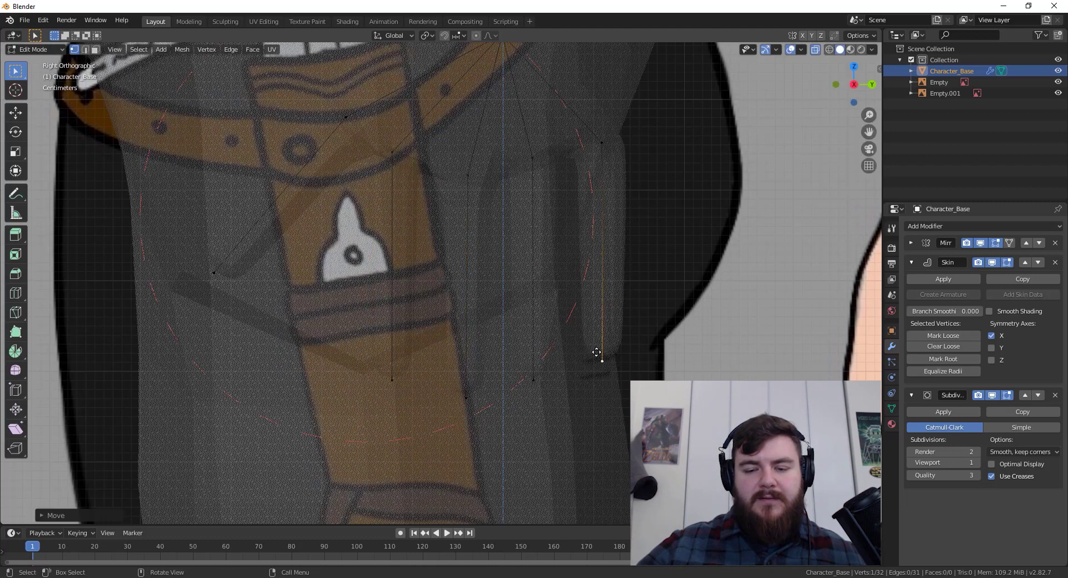
- Hide the Empty.001 reference and move the little and ring finger knuckle vertices inward toward the palm's centre
left_click(597, 140)
key("g")
left_click(586, 143)
left_click(1058, 93)
key("g")
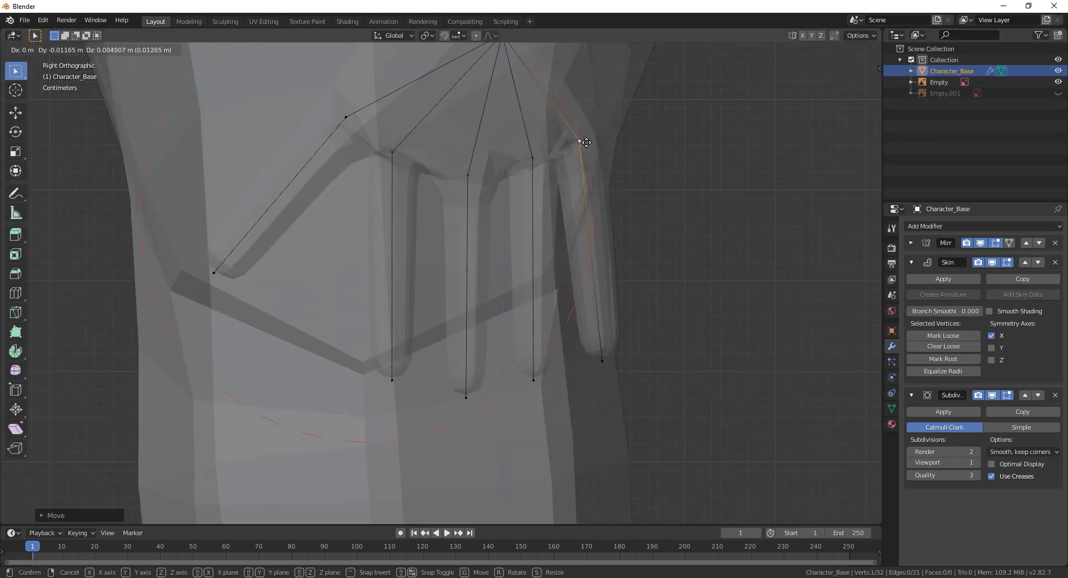
left_click(586, 146)
left_click(533, 159)
key("g")
left_click(524, 170)
- Resize the skin at the little finger's knuckle vertex and check the palm and fingers from several angles
middle_click_drag(497, 287, 602, 383)
left_click(528, 366)
key("g")
right_click(510, 381)
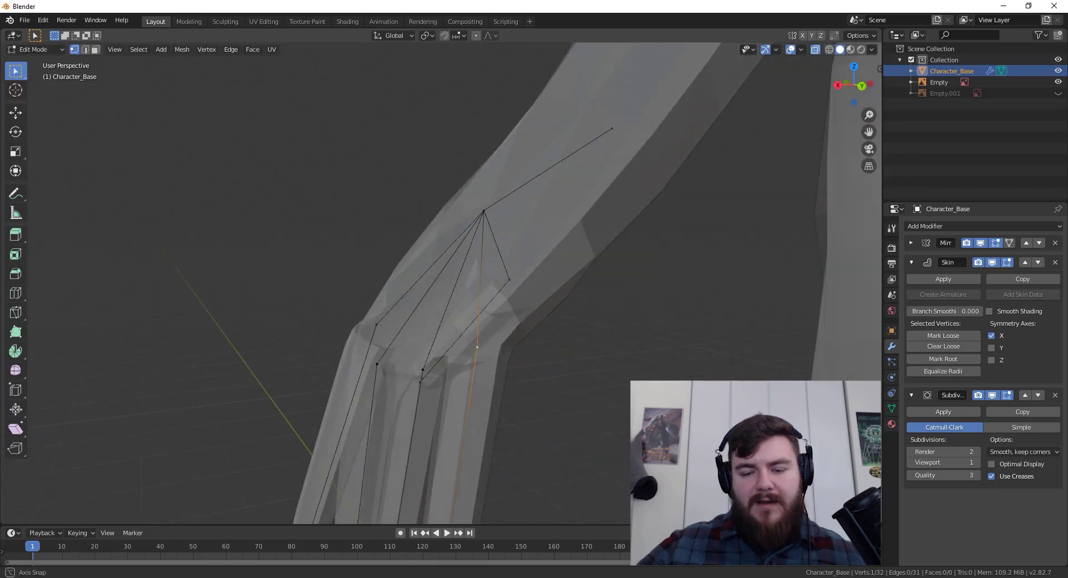
middle_click_drag(529, 424, 592, 436)
key("ctrl+a")
left_click(519, 395)
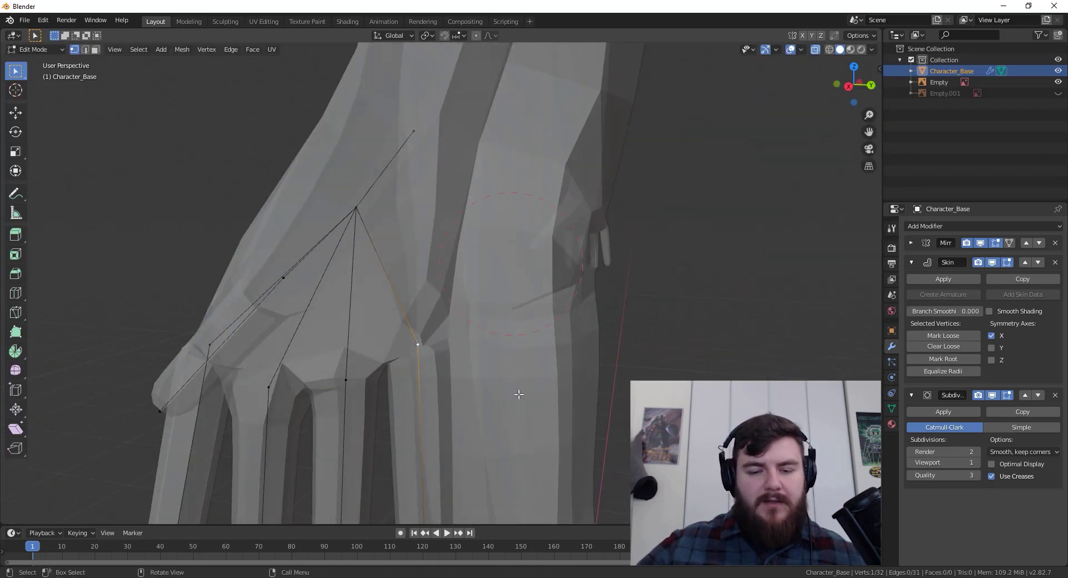
middle_click_drag(518, 394, 453, 347)
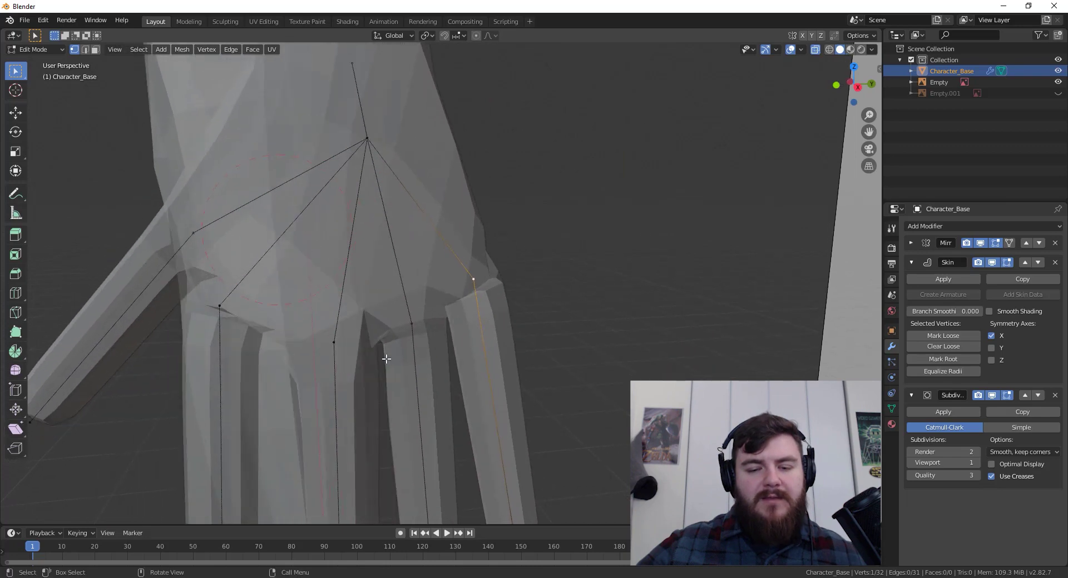
scroll(242, 407, "down", 3)
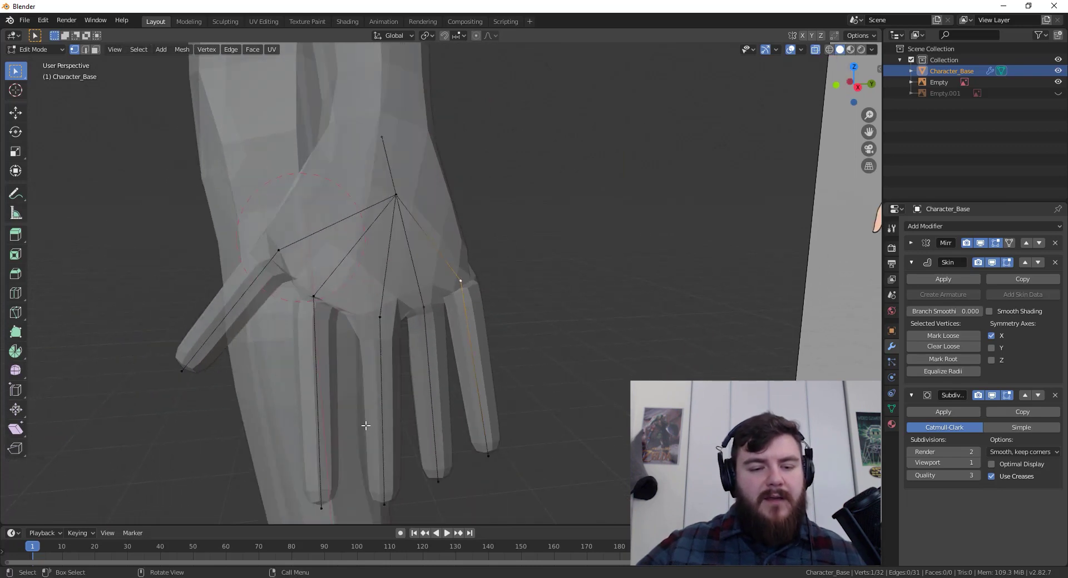
middle_click_drag(365, 427, 411, 433)
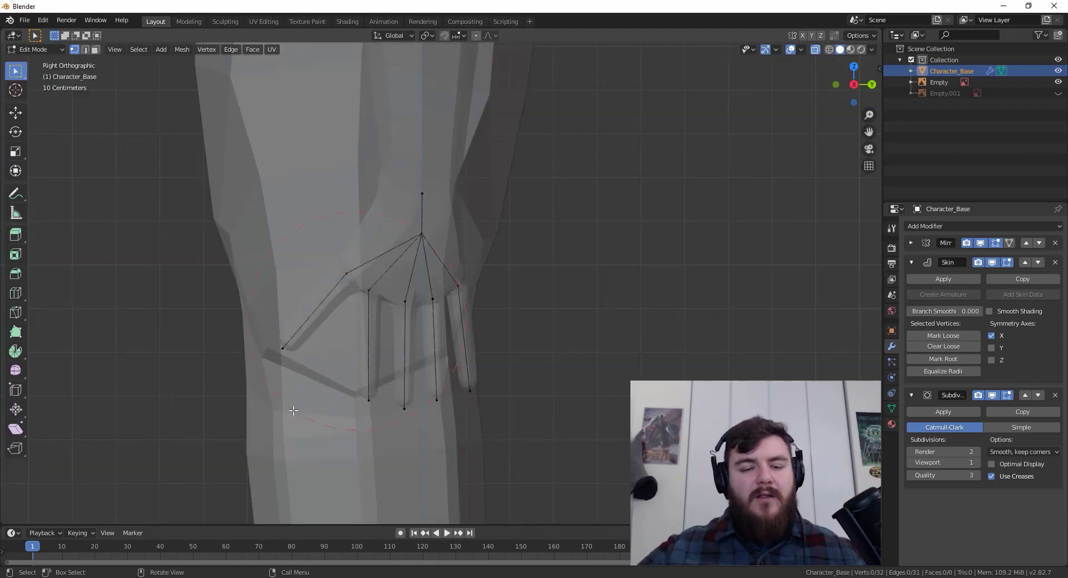
- Select the index finger's knuckle and tip vertices and subdivide the edge between them with 2 cuts
key("KP_1")
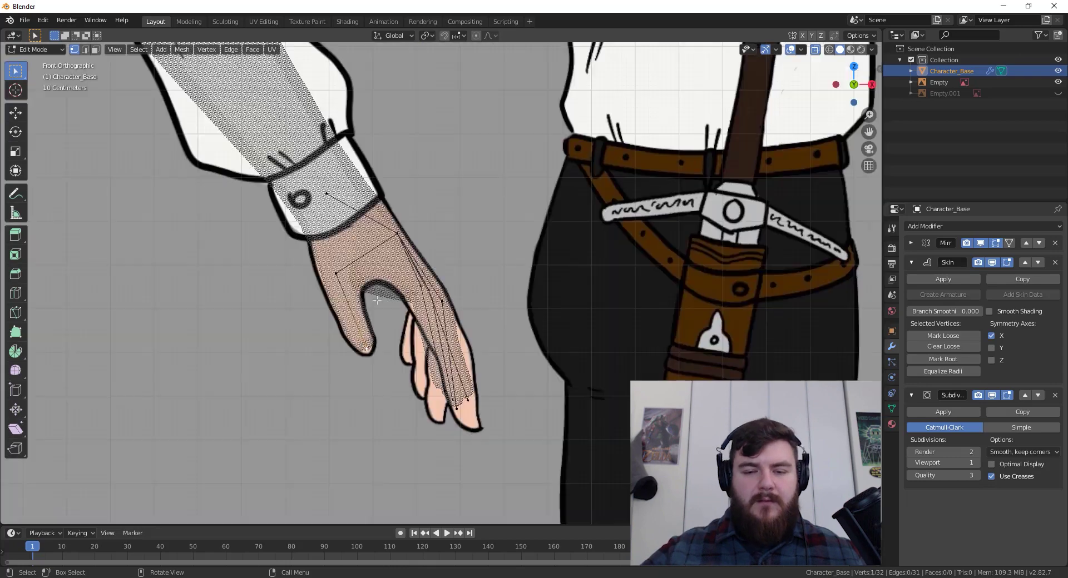
left_click(411, 365)
middle_click_drag(433, 402, 417, 432)
left_click(443, 427)
left_click(385, 293, "shift")
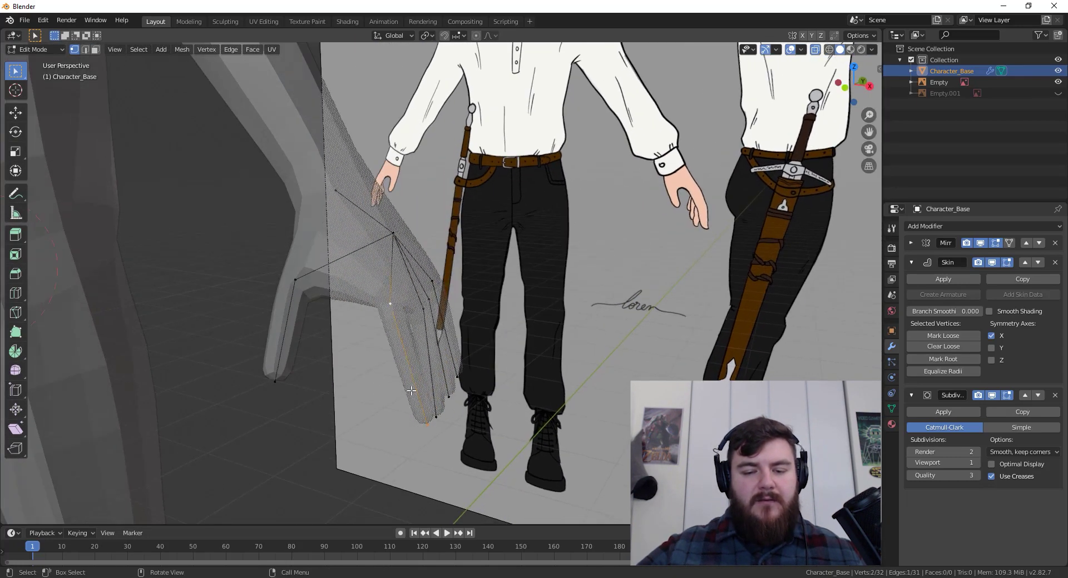
middle_click_drag(412, 391, 423, 381)
right_click(392, 387)
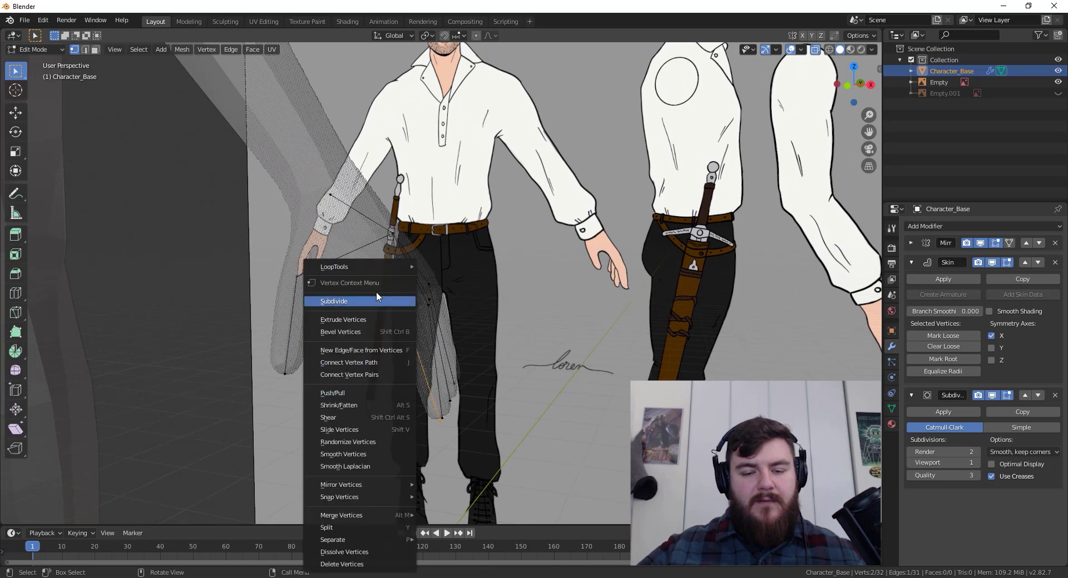
left_click(376, 301)
left_click(74, 515)
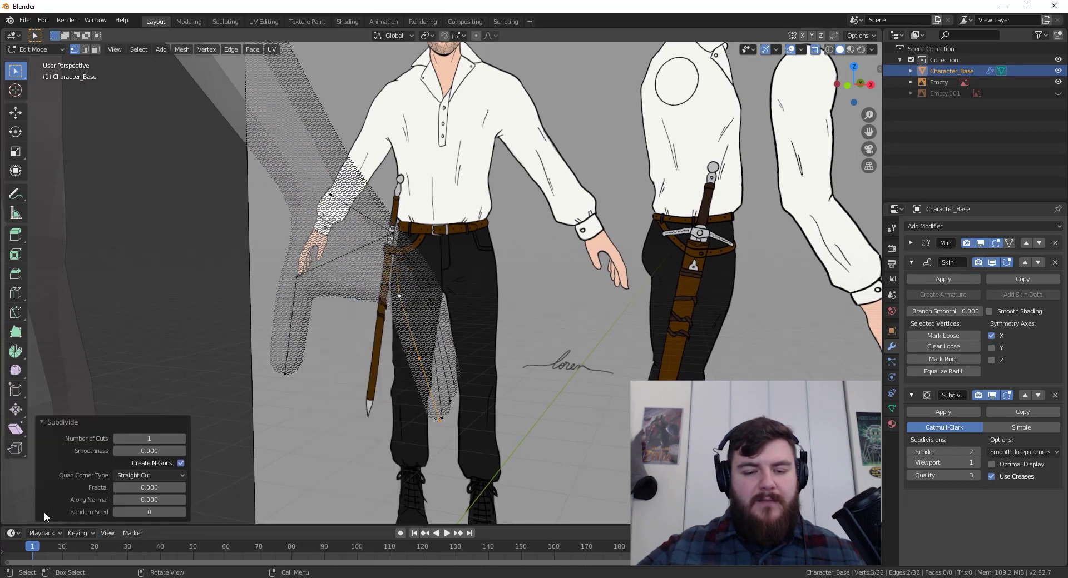
left_click(182, 439)
- Set the transform pivot to Active Element and rotate the index fingertip 19.3° about its nearest joint in front view
left_click(428, 35)
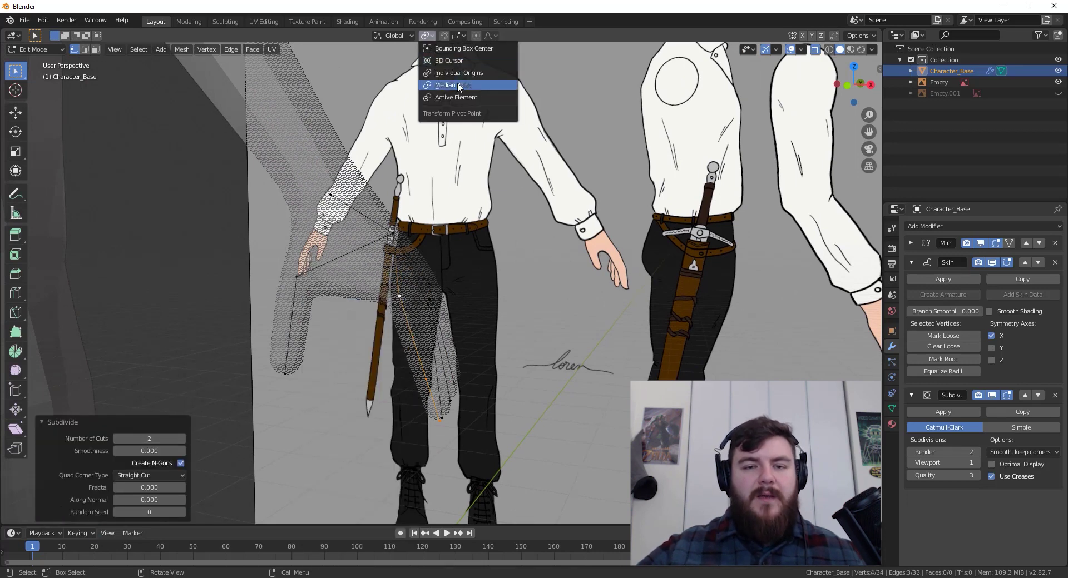
left_click(458, 98)
left_click(438, 423)
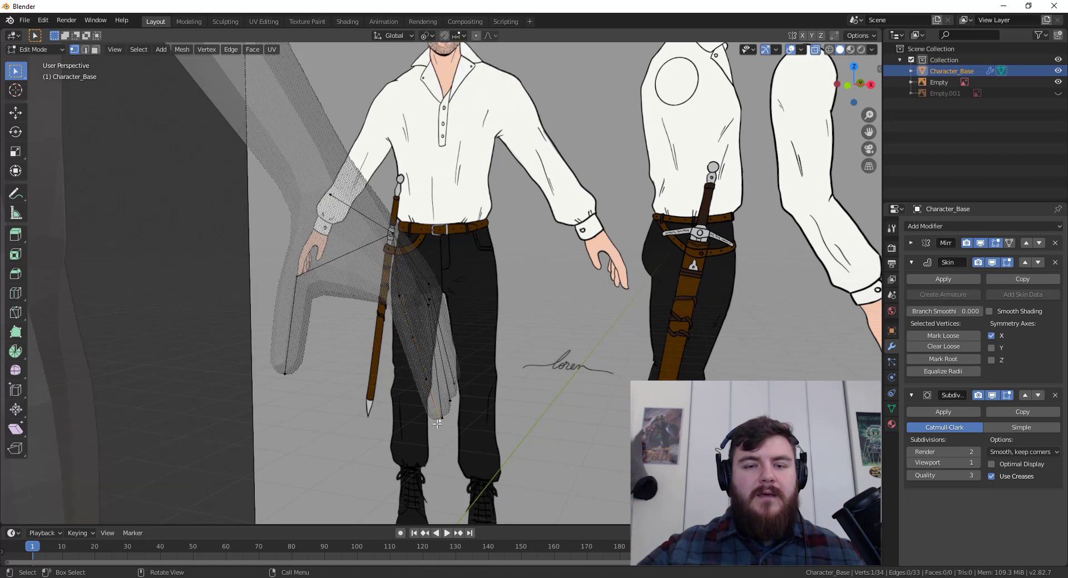
key("KP_1")
scroll(421, 443, "up", 5)
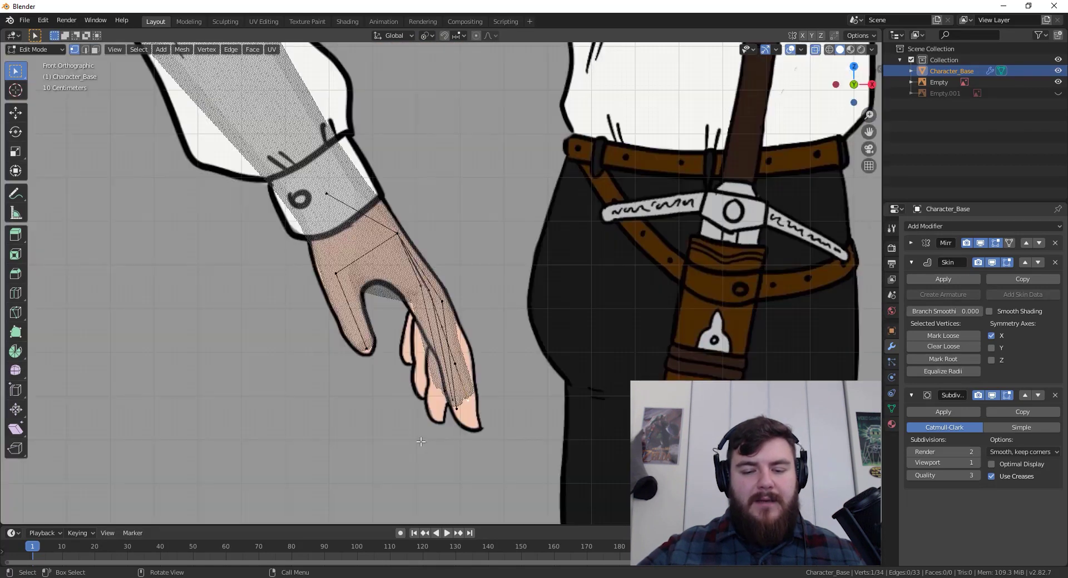
left_click(455, 365, "shift")
key("r")
left_click(509, 387)
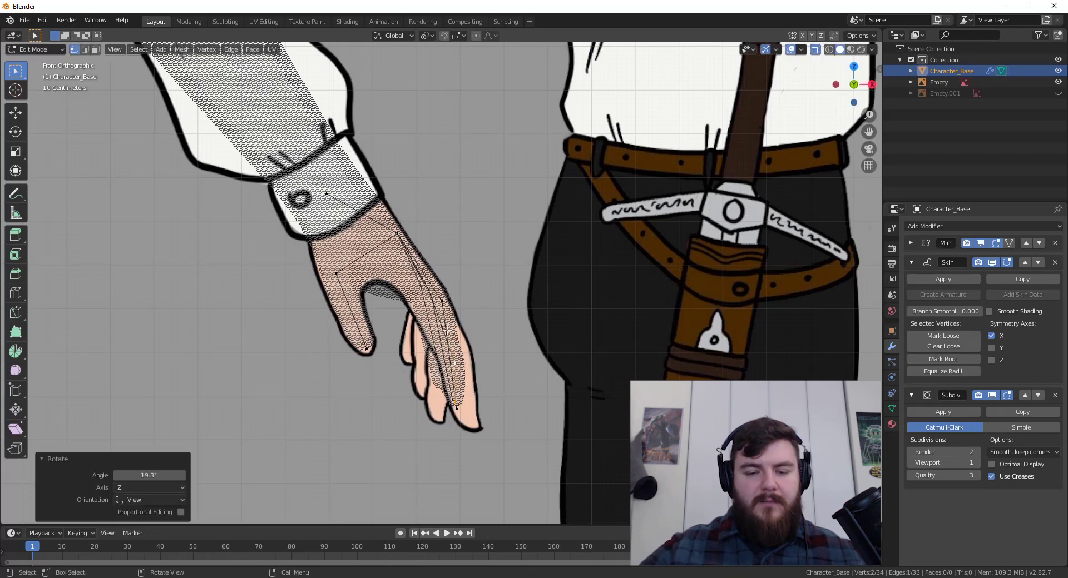
- Add the index finger's upper joint to the selection and rotate the lower finger 15° about it
left_click(443, 329, "shift")
key("r")
left_click(513, 354)
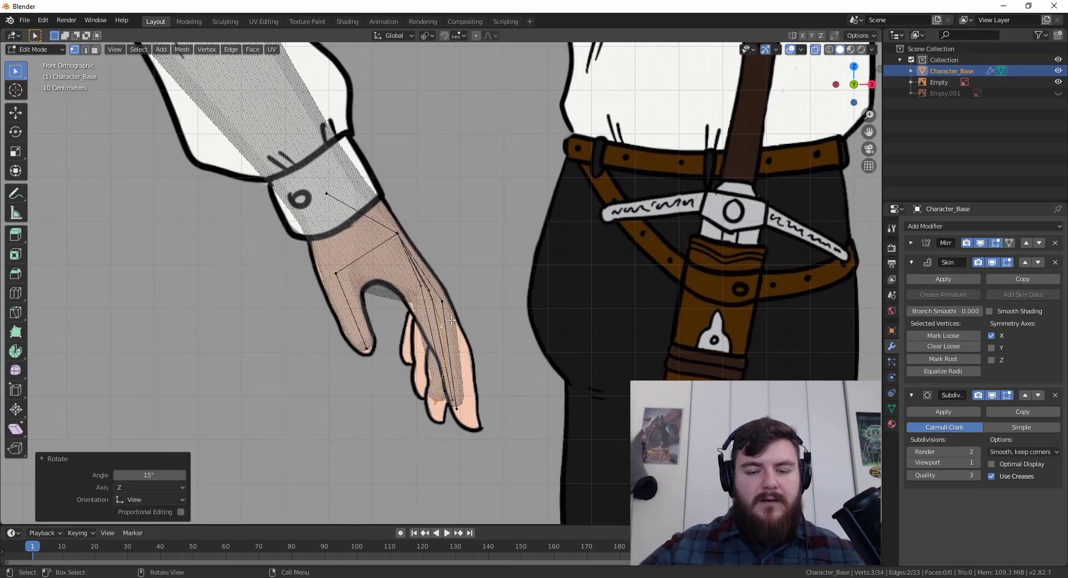
- Add the index finger's knuckle to the selection and rotate the whole finger -14.8° about it in front view
left_click(427, 288, "shift")
middle_click_drag(427, 291, 378, 311)
mouse_move(473, 414)
middle_mouse_down()
mouse_move(406, 422)
mouse_move(495, 396)
mouse_move(454, 415)
middle_mouse_up()
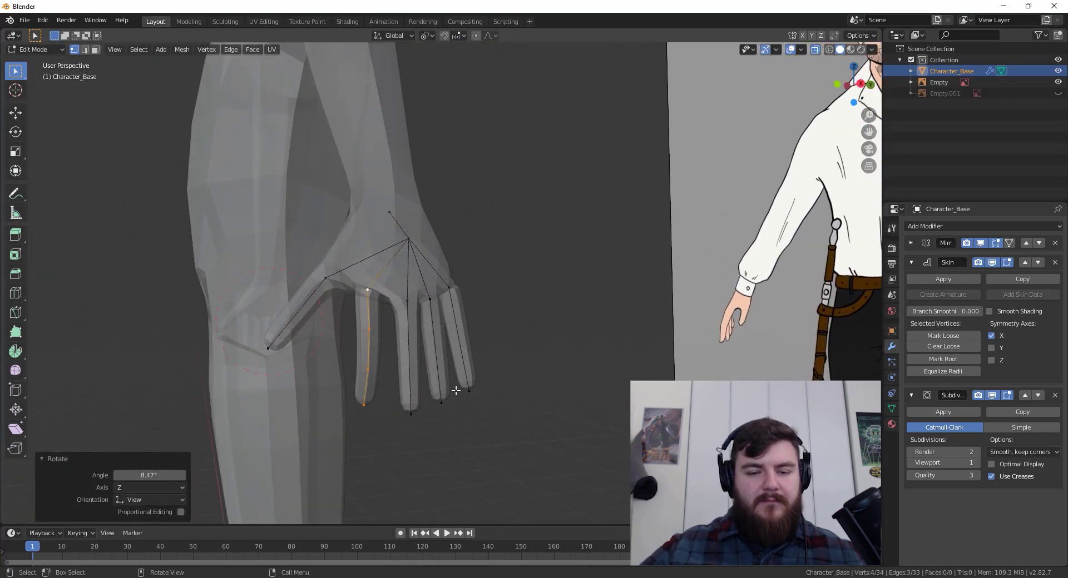
key("KP_1")
key("r")
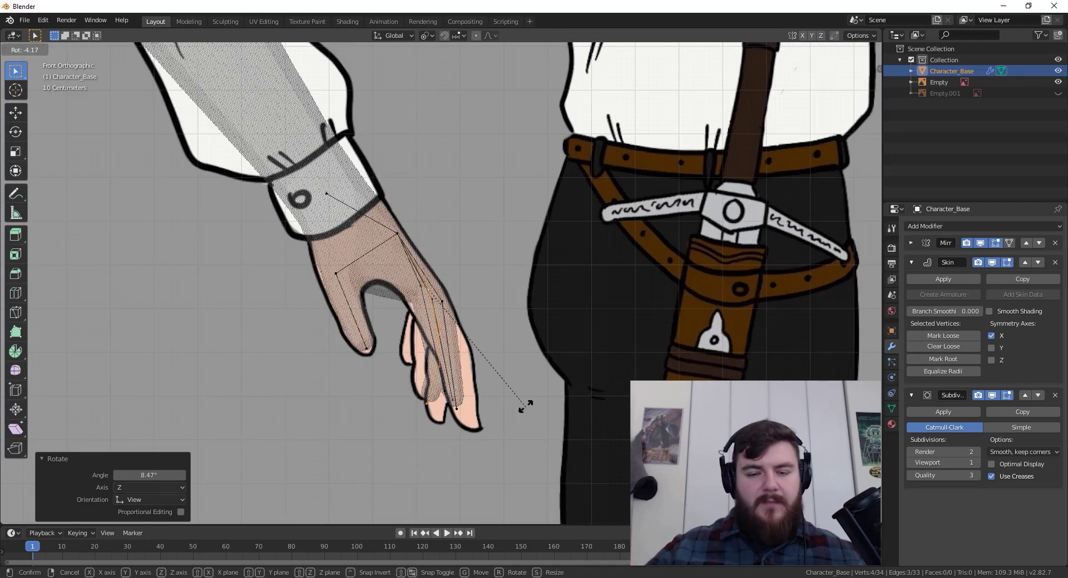
left_click(548, 389)
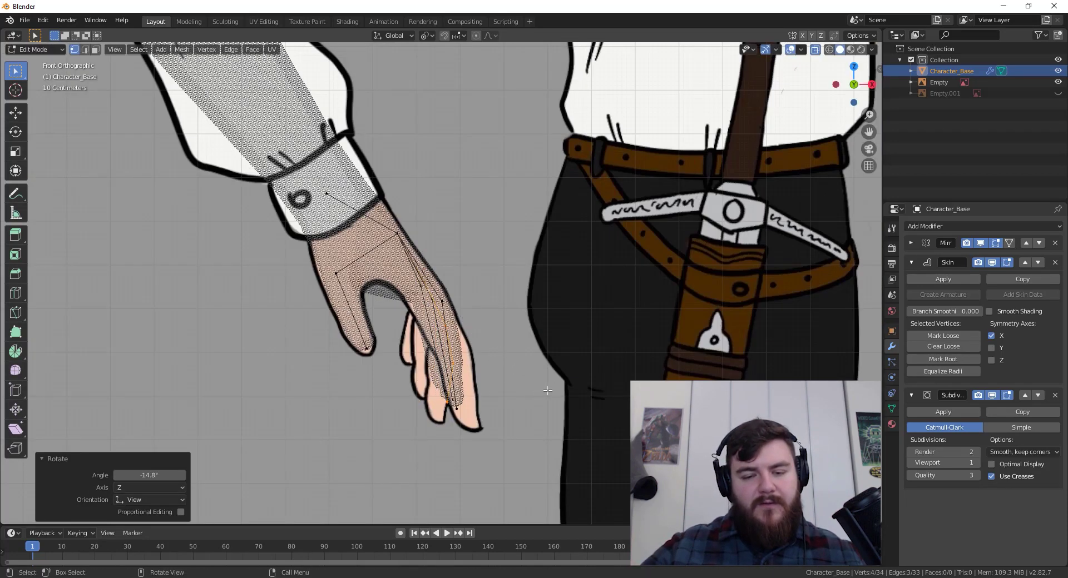
middle_click_drag(548, 391, 433, 374)
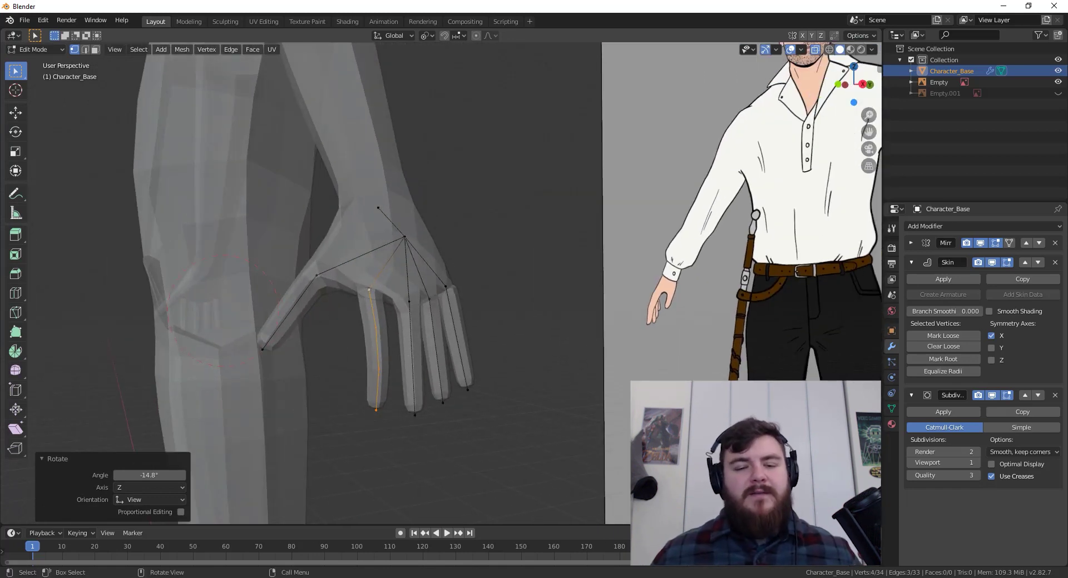
- Select the middle finger's tip and knuckle vertices and subdivide the edge between them with 2 cuts
left_click(415, 416)
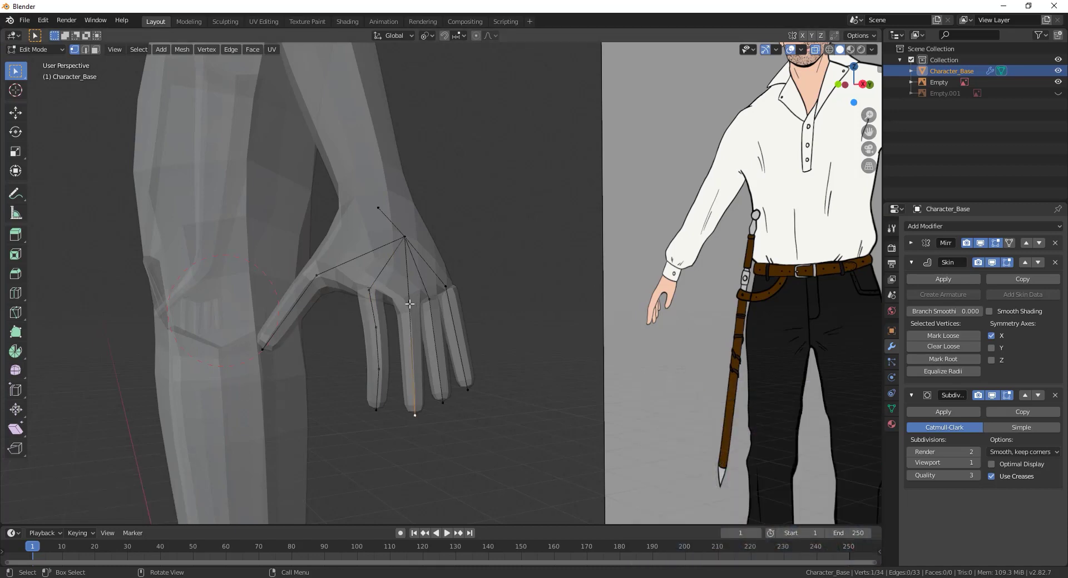
left_click(409, 304, "shift")
right_click(410, 304)
left_click(411, 304)
- Select the index finger's vertices from tip to knuckle and hide them
left_click(376, 410)
left_click(369, 290, "ctrl")
key("h")
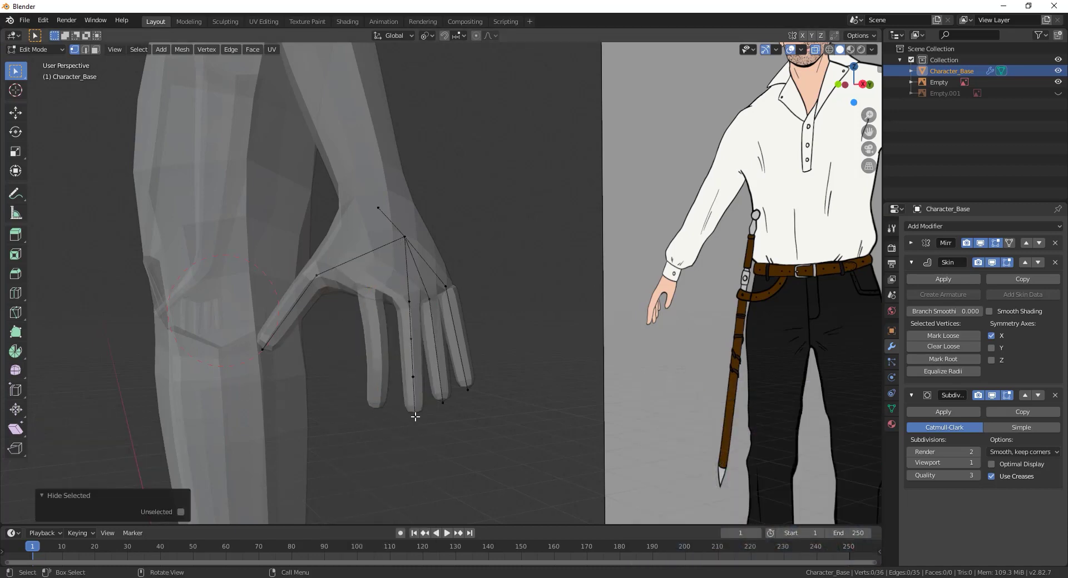
- In front view, rotate the middle fingertip about its nearest joint and the lower finger about the upper joint
left_click(415, 417)
left_click(413, 377, "shift")
key("KP_1")
key("r")
left_click(518, 432)
left_click(446, 337, "shift")
key("r")
left_click(521, 383)
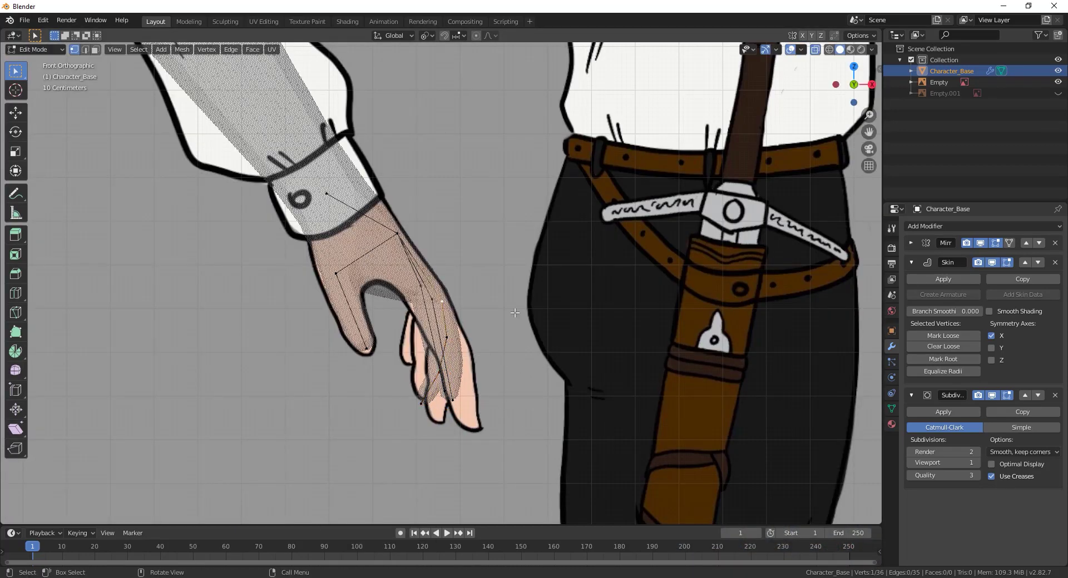
- Extend the selection to the middle finger's knuckle, rotate the whole finger about it and hide its vertices
left_click(424, 405, "ctrl")
key("r")
left_click(505, 323)
key("h")
- Select the ring finger's knuckle and tip vertices and subdivide the edge between them with 2 cuts
left_click(434, 299)
middle_click_drag(459, 402, 447, 399)
left_click(451, 401, "shift")
right_click(507, 414)
left_click(494, 302)
left_click(183, 439)
key("KP_1")
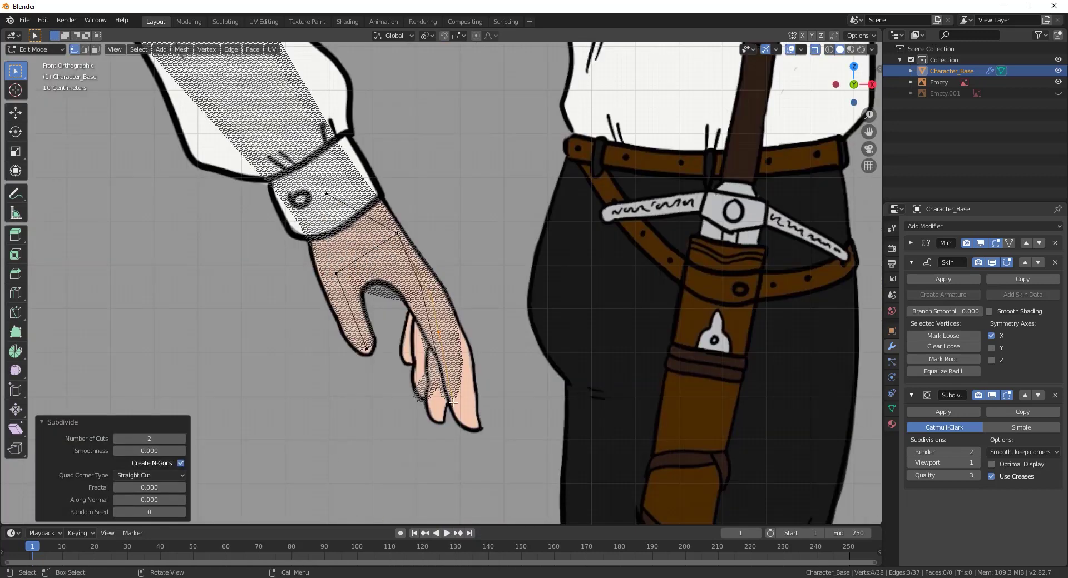
- Rotate the ring fingertip about its nearest joint and the lower ring finger about its upper joint in front view
left_click(453, 403)
left_click(446, 367, "shift")
key("r")
left_click(498, 398)
left_click(439, 332, "shift")
key("r")
left_click(491, 365)
- Extend the selection to the ring finger's knuckle, rotate the whole finger about it and hide its vertices
left_click(433, 300, "ctrl")
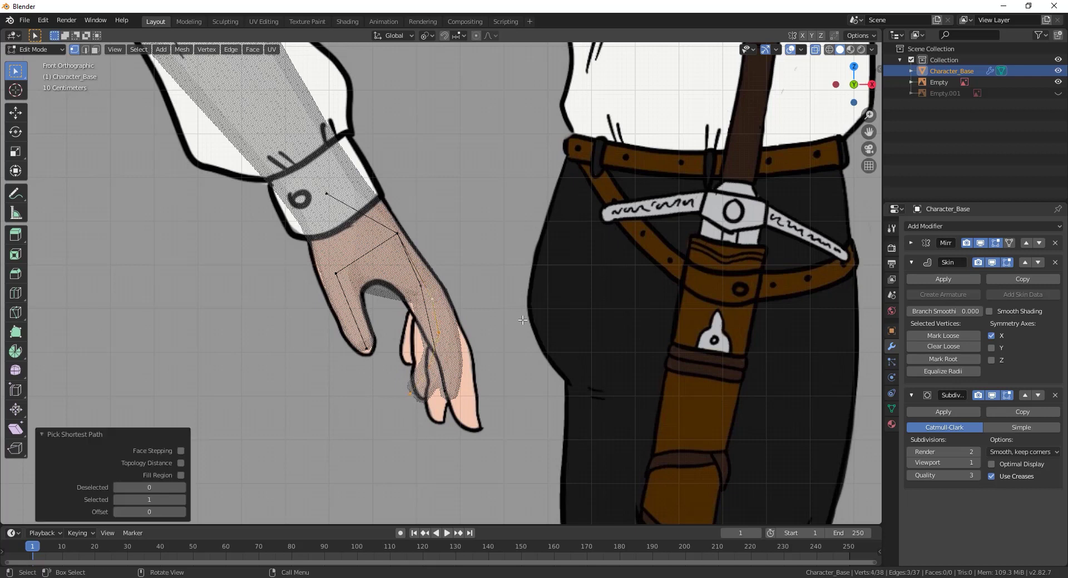
key("r")
left_click(394, 388)
left_click(433, 300, "ctrl")
key("h")
- Select the little finger's knuckle and tip vertices and subdivide the edge between them with 2 cuts
left_click(421, 286)
left_click(445, 392, "shift")
right_click(483, 398)
left_click(482, 285)
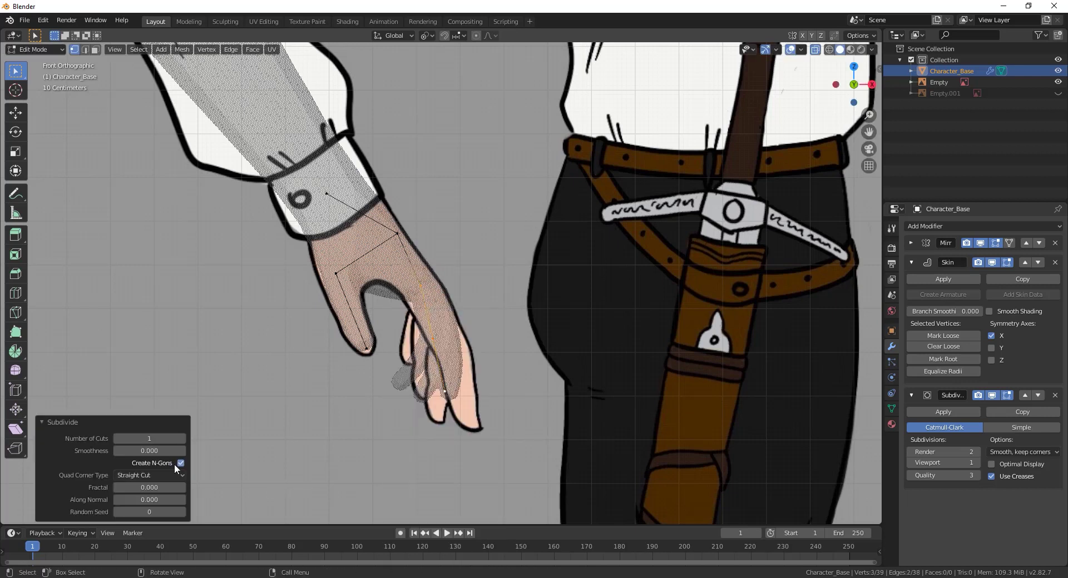
left_click(183, 439)
- Rotate the little fingertip about its nearest joint and the lower little finger about its upper joint
left_click(450, 394)
left_click(442, 358, "shift")
key("r")
left_click(494, 384)
left_click(435, 323, "shift")
key("r")
left_click(485, 350)
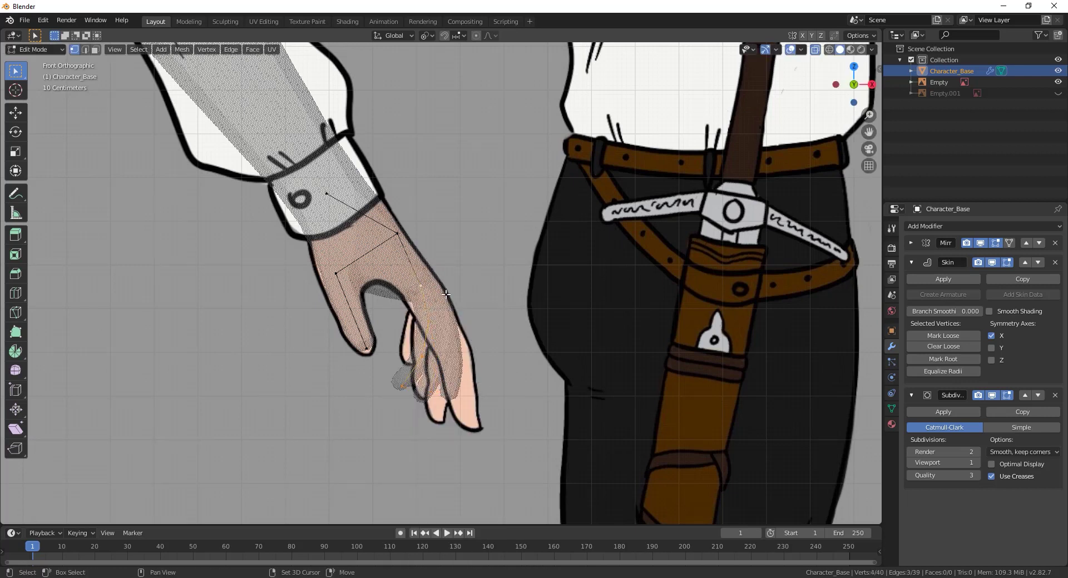
- Scale the whole little finger about its knuckle and reveal the hidden finger vertices
key("s")
left_click(506, 405)
middle_click_drag(506, 405, 371, 419)
key("alt+h")
- Select the whole mesh and set the transform orientation to Normal
middle_click_drag(493, 315, 479, 332)
scroll(462, 312, "up", 2)
left_click(434, 308)
scroll(480, 332, "up", 2)
key("a")
left_click(394, 35)
left_click(377, 92)
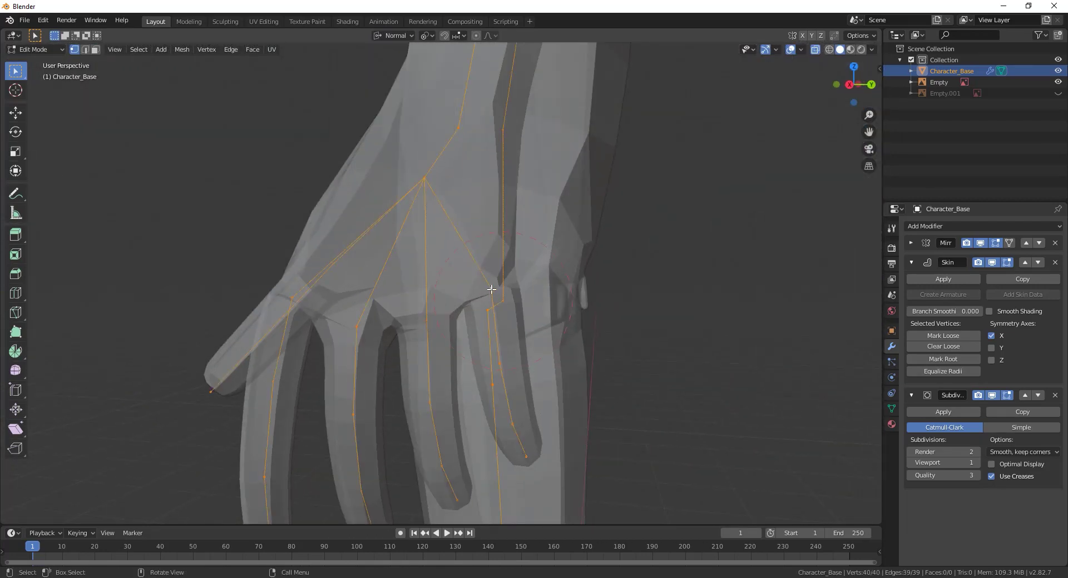
- Select the little finger's vertices from knuckle to tip and rotate them about the normal X axis
left_click(491, 290)
left_click(526, 457, "ctrl")
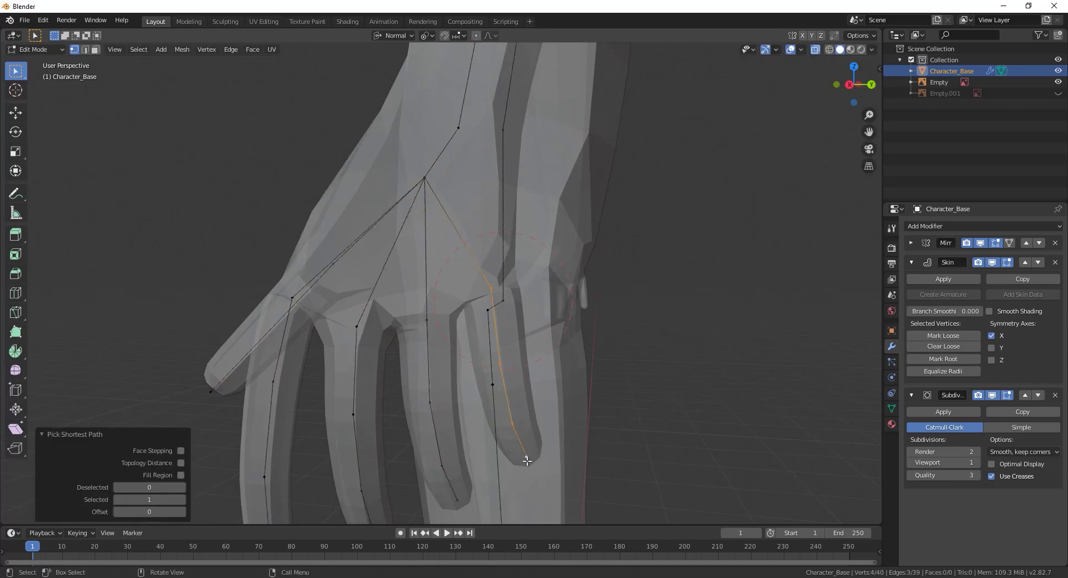
key("r")
key("x")
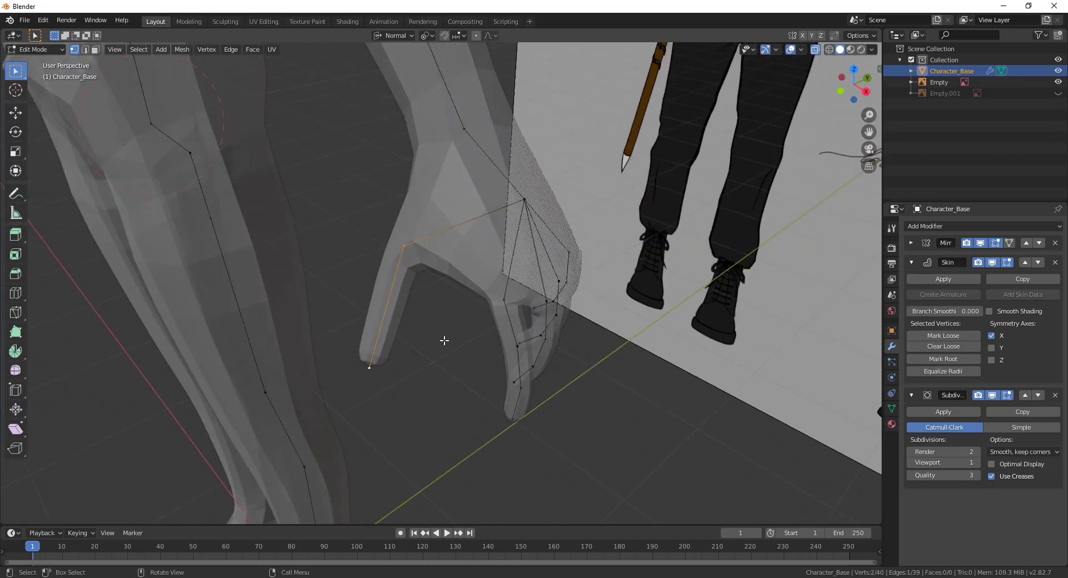
- Subdivide the thumb's edge with 1 cut and rotate the thumb tip about the new middle joint
right_click(444, 340)
left_click(386, 366)
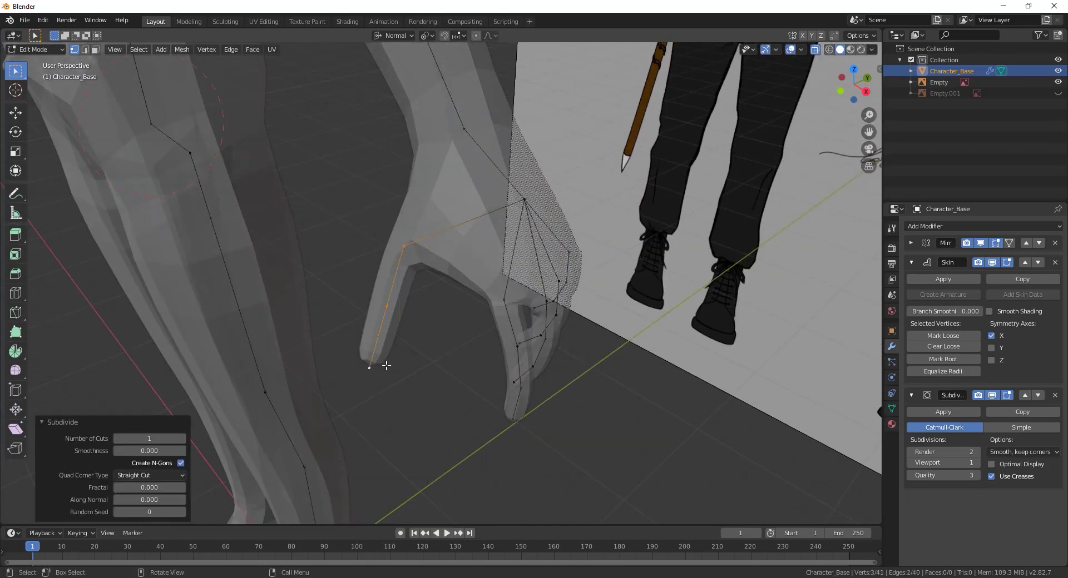
left_click(386, 308, "shift")
key("r")
left_click(467, 354)
- Add the thumb's base joint to the selection and rotate the whole thumb about it by -11.4° and again in front view
left_click(405, 247, "shift")
key("r")
left_click(474, 346)
key("KP_1")
key("r")
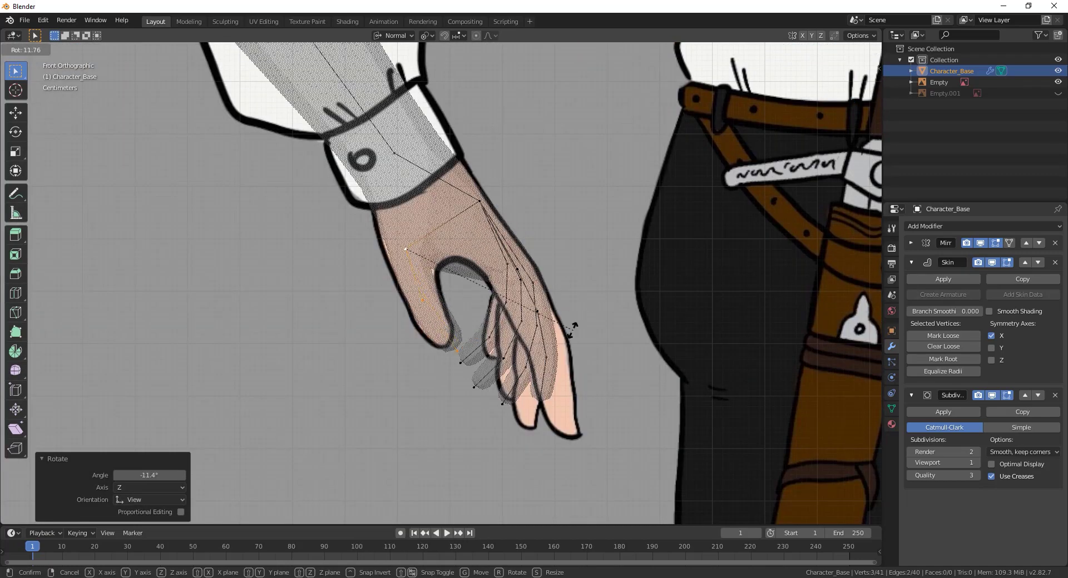
left_click(572, 329)
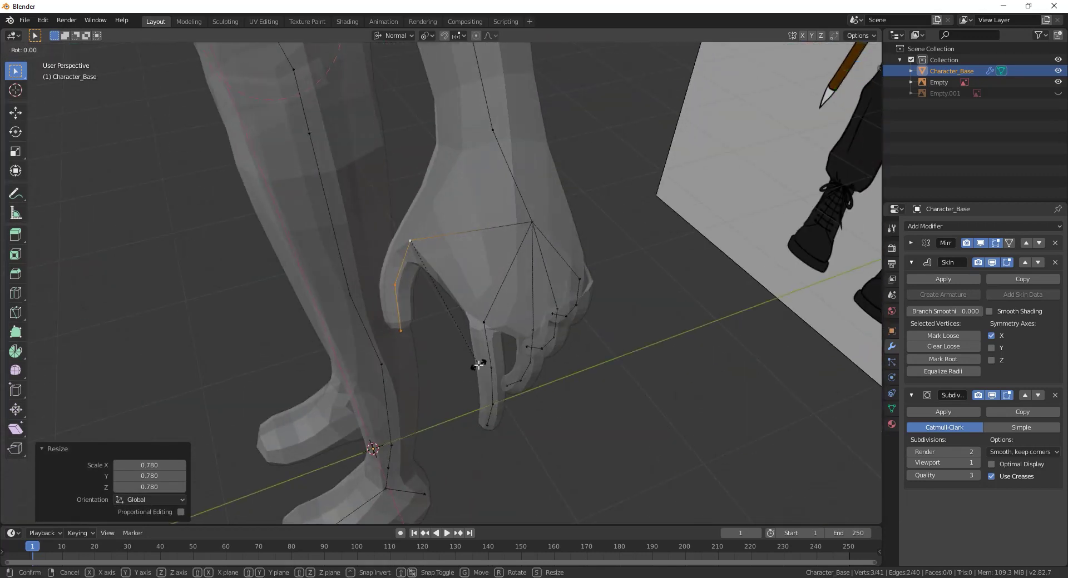
- Refine the thumb's angle by rotating it about its base joint, including around the normal Y axis
left_click(478, 366)
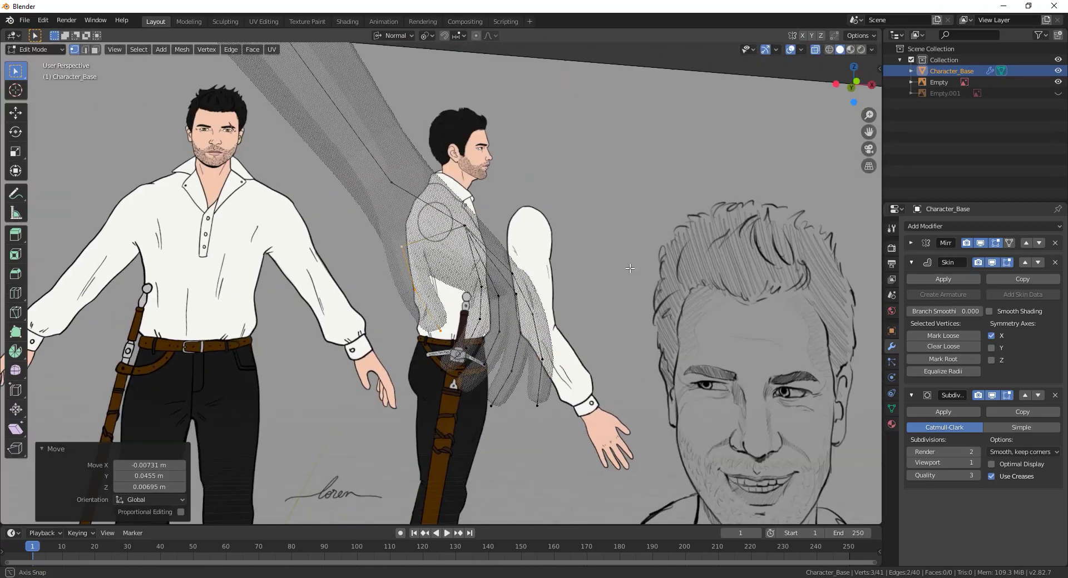
middle_click_drag(630, 268, 462, 288)
key("r")
key("y")
left_click(503, 307)
- Move the thumb to fit the hand in the front reference and adjust its scale
key("KP_1")
scroll(502, 306, "down", 5)
scroll(478, 290, "up", 3)
middle_click_drag(450, 325, 542, 298)
key("g")
left_click(528, 303)
key("KP_1")
middle_click_drag(464, 305, 556, 262)
key("s")
left_click(584, 256)
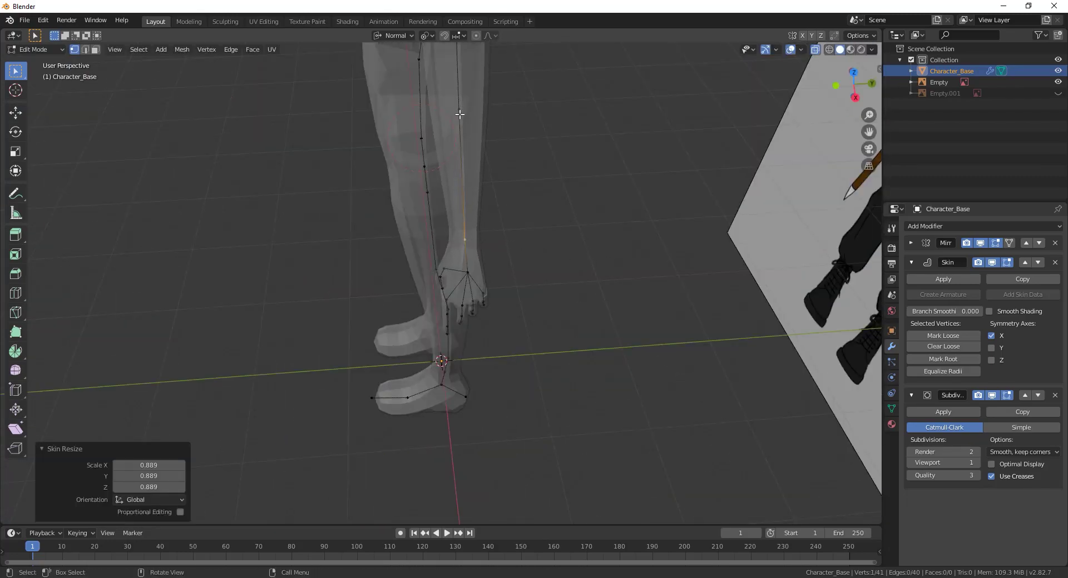
- Move the selected forearm vertex to refine the arm's line above the hand
middle_click_drag(460, 115, 551, 117)
key("g")
left_click(548, 123)
- Select the thumb's vertices from the base along the chain and move them in front view to match the reference
left_click(441, 257)
middle_click_drag(412, 294, 495, 344)
left_click(437, 295, "ctrl")
key("KP_1")
scroll(443, 292, "up", 7)
key("g")
left_click(469, 305)
scroll(495, 345, "down", 8)
scroll(495, 345, "down", 5)
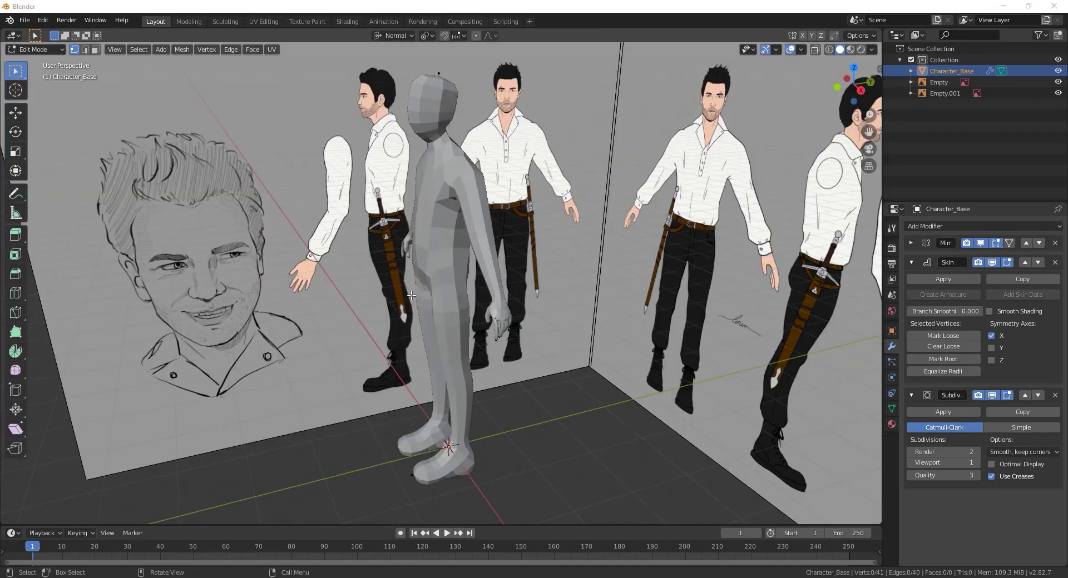
middle_click_drag(411, 296, 582, 300)
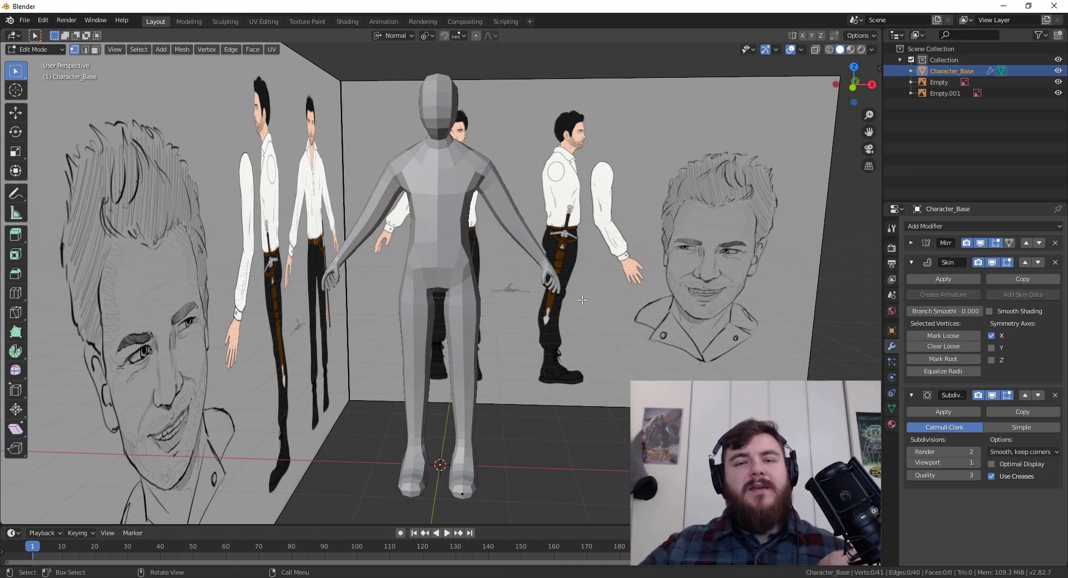
middle_click_drag(612, 286, 524, 289)
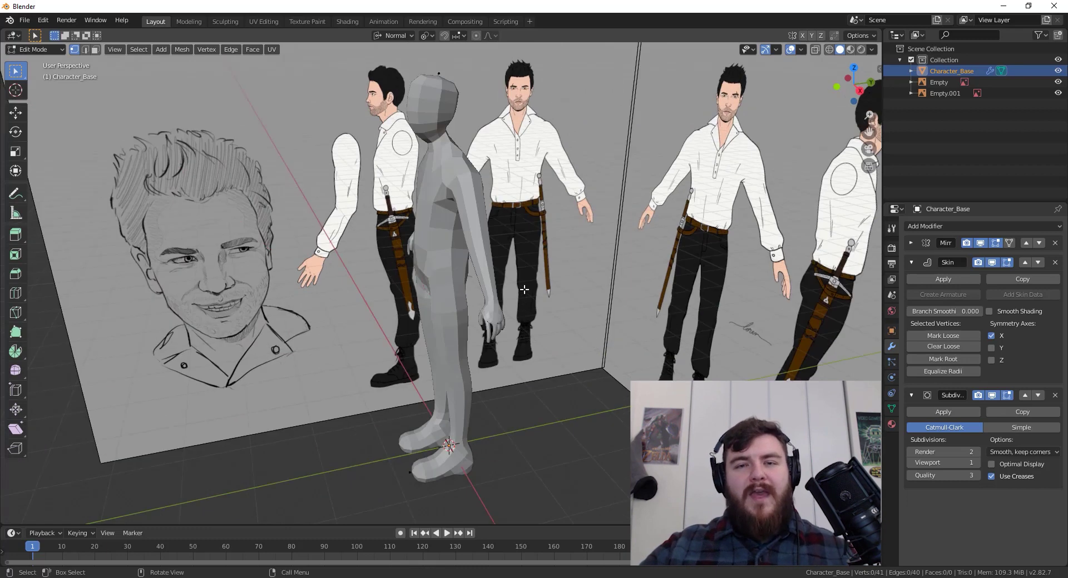